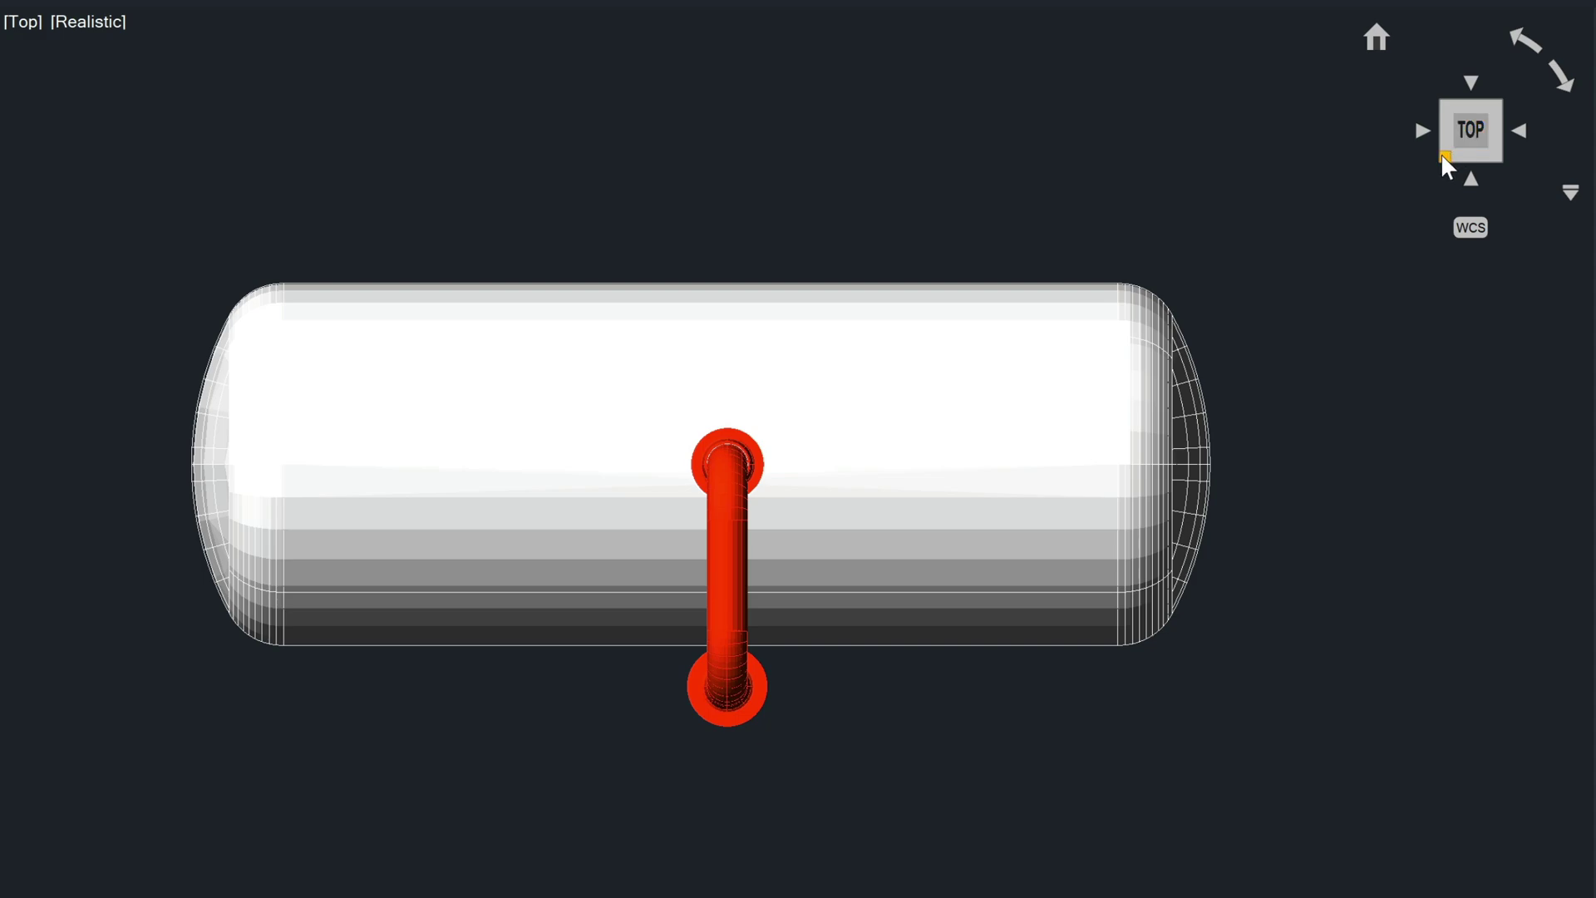
Switch the tank view from Top to SW Isometric with the ViewCube's bottom-left corner
{"action": "left_click", "coordinate": [1445, 158]}
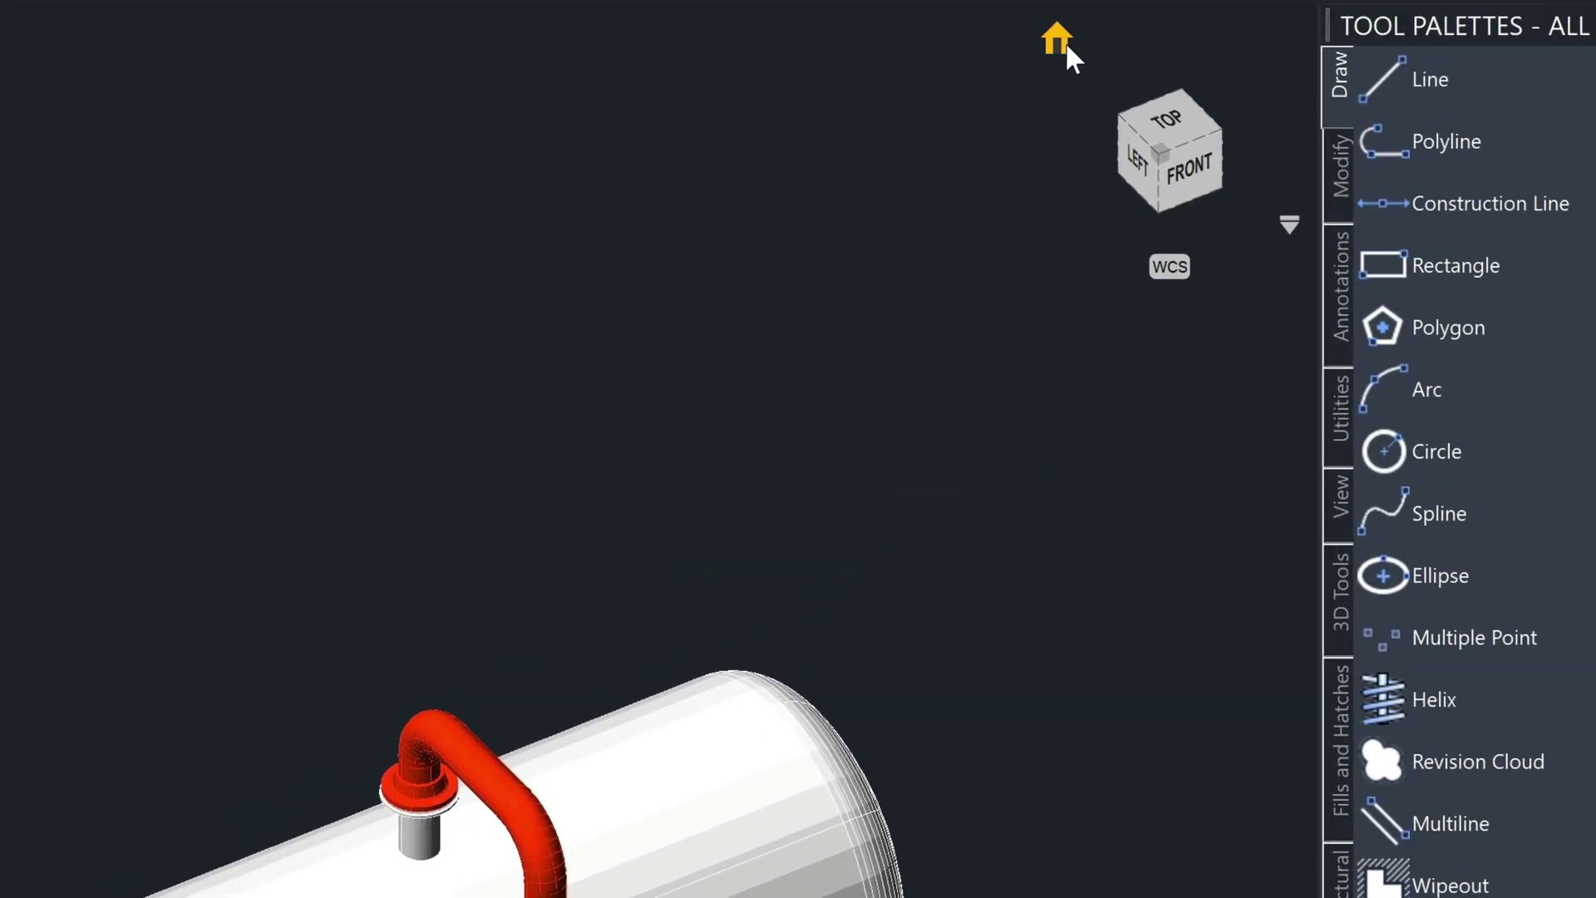
{"action": "left_click", "coordinate": [1168, 125]}
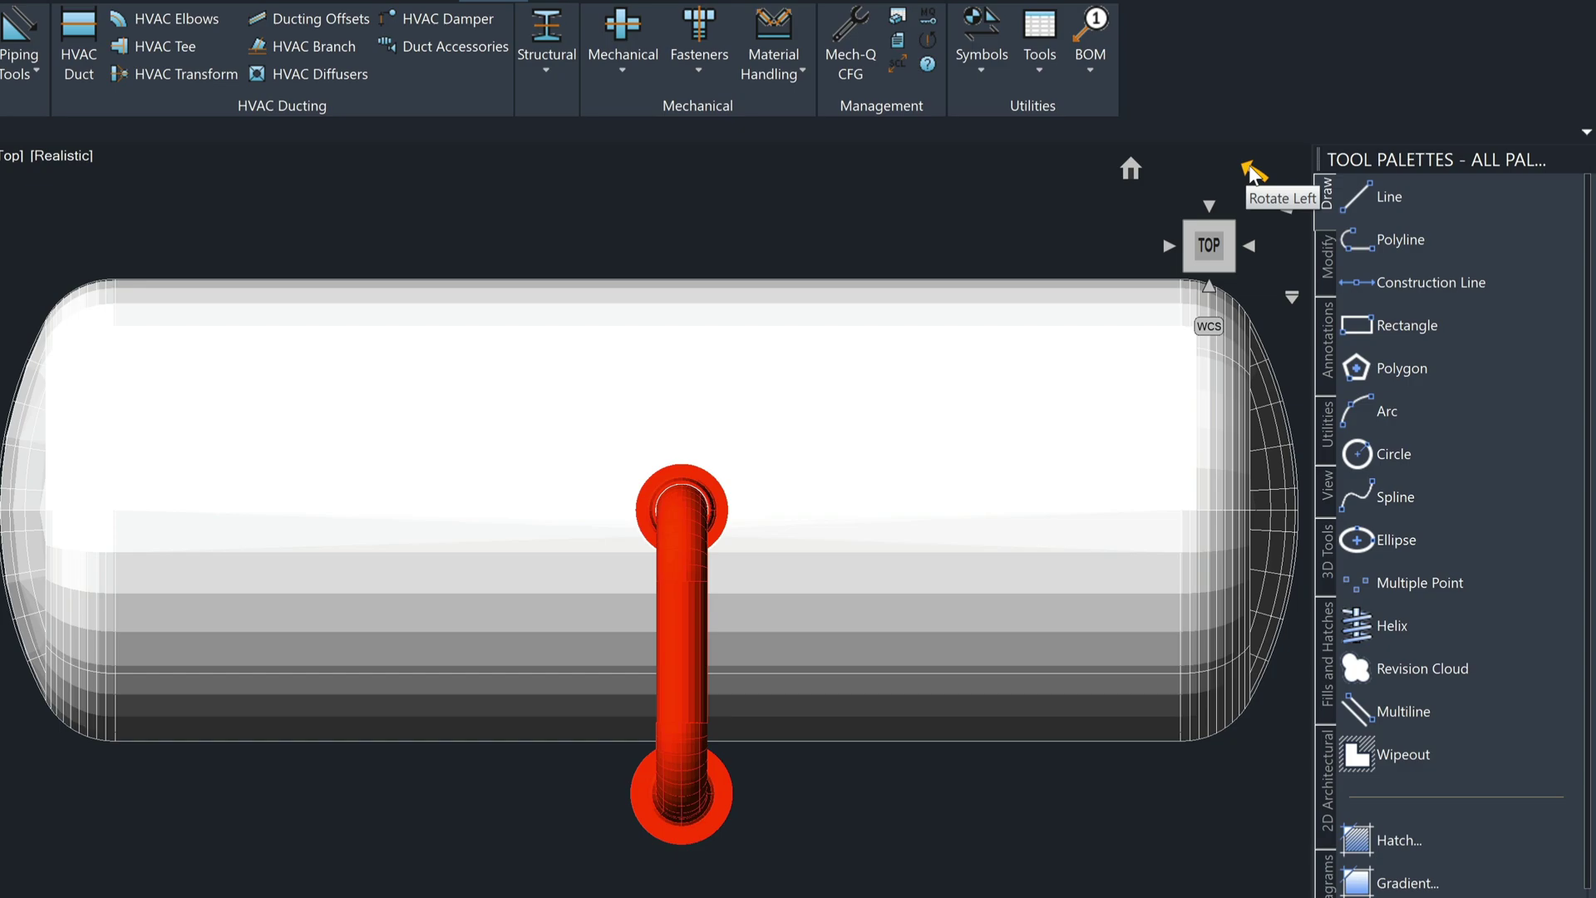
{"action": "left_click", "coordinate": [1251, 170]}
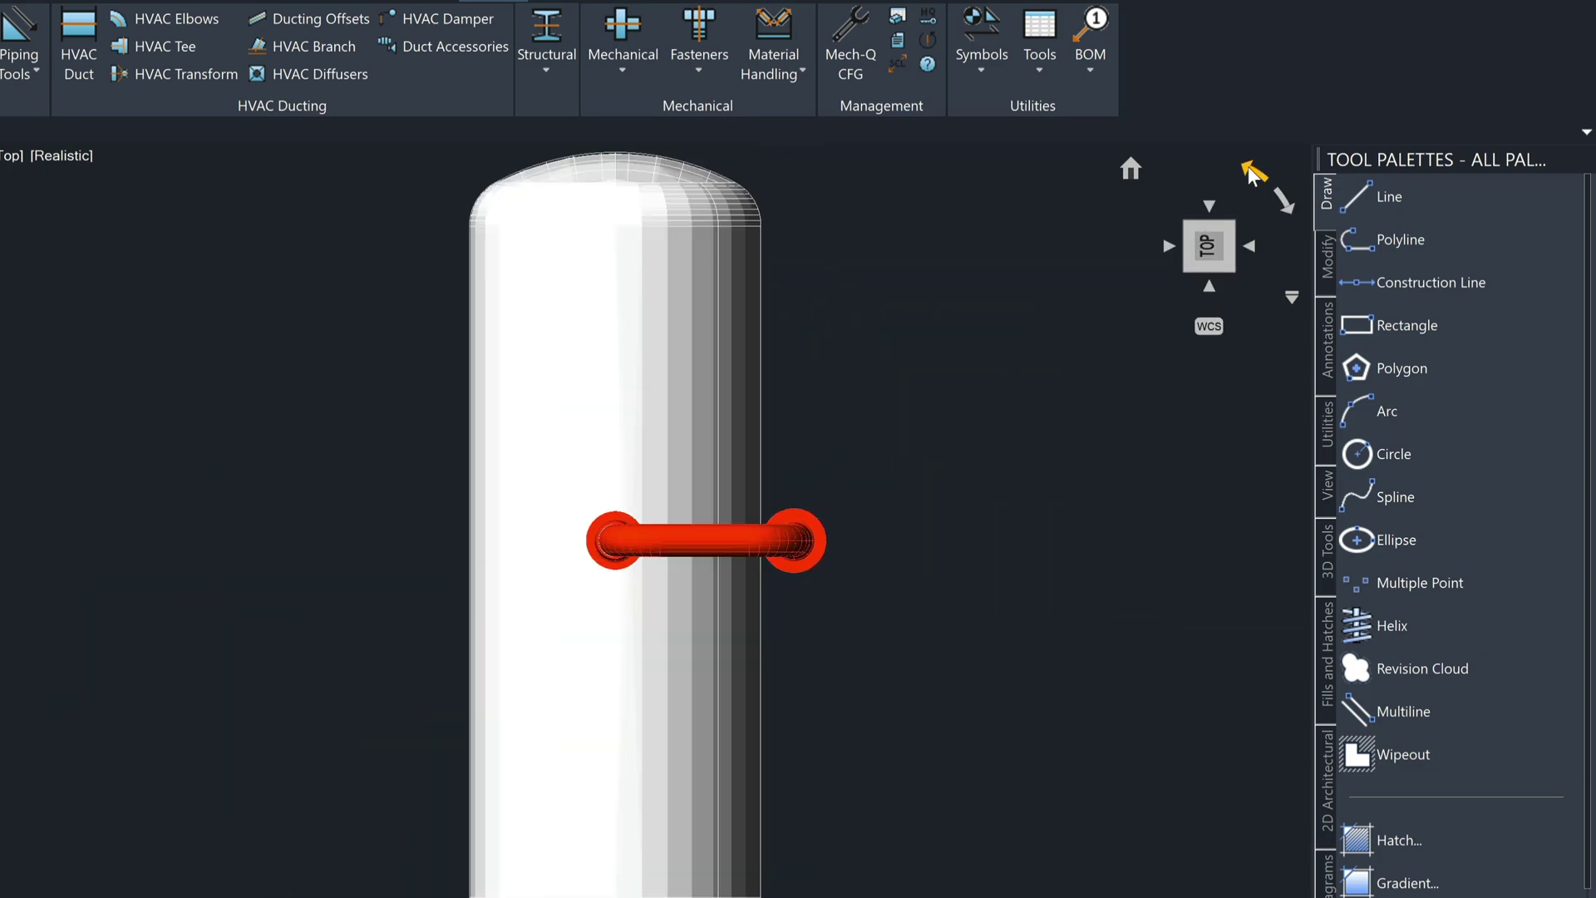
{"action": "left_click", "coordinate": [1251, 173]}
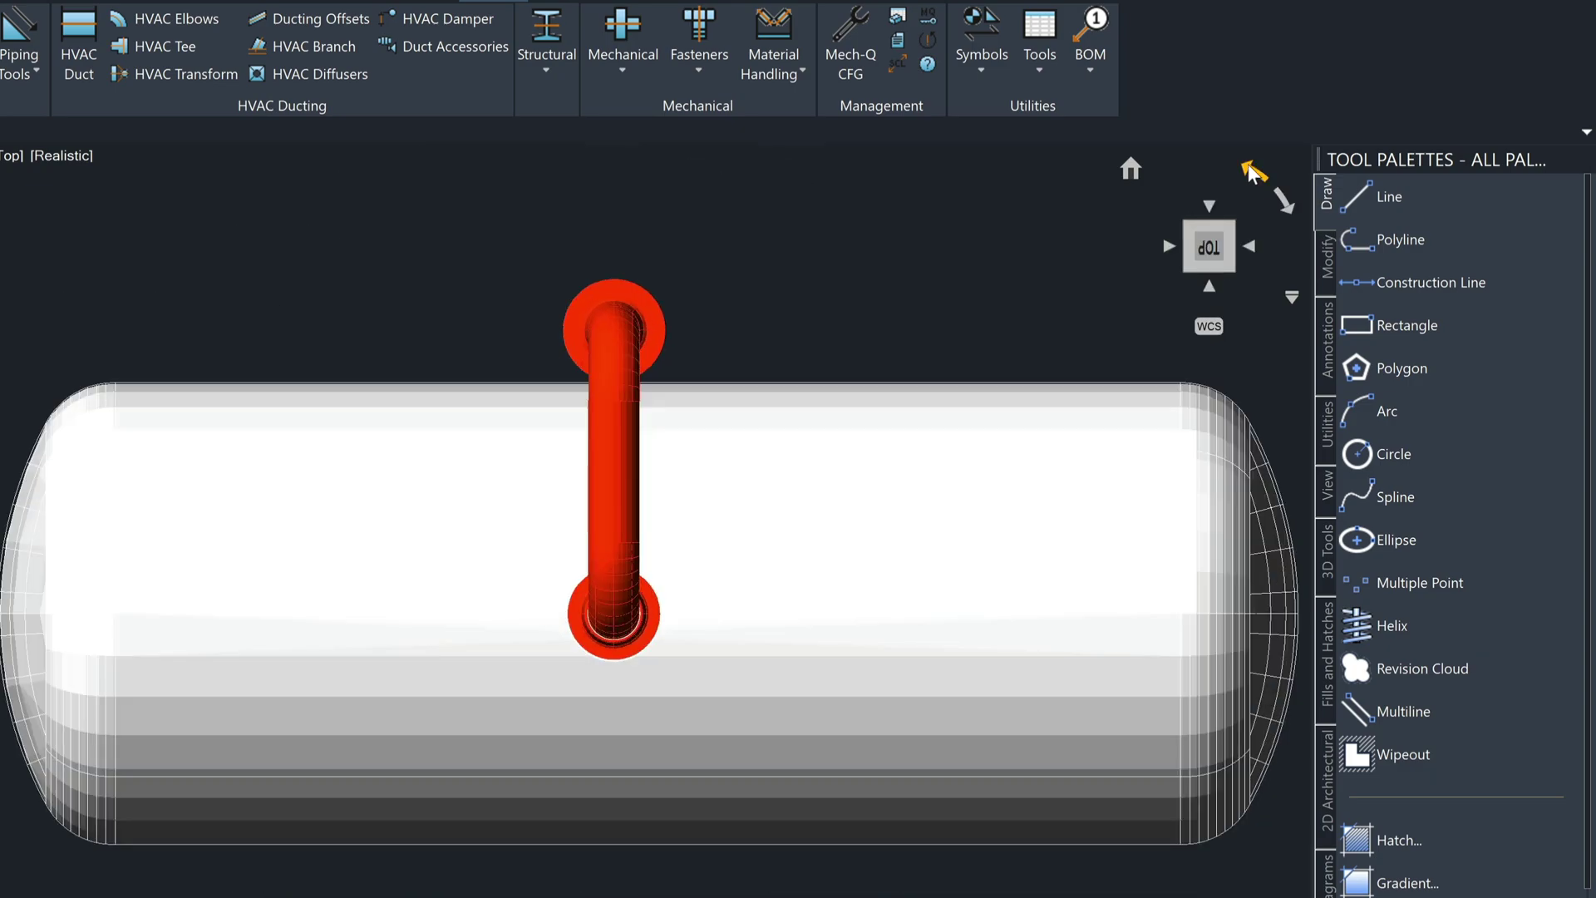
{"action": "left_click", "coordinate": [1251, 172]}
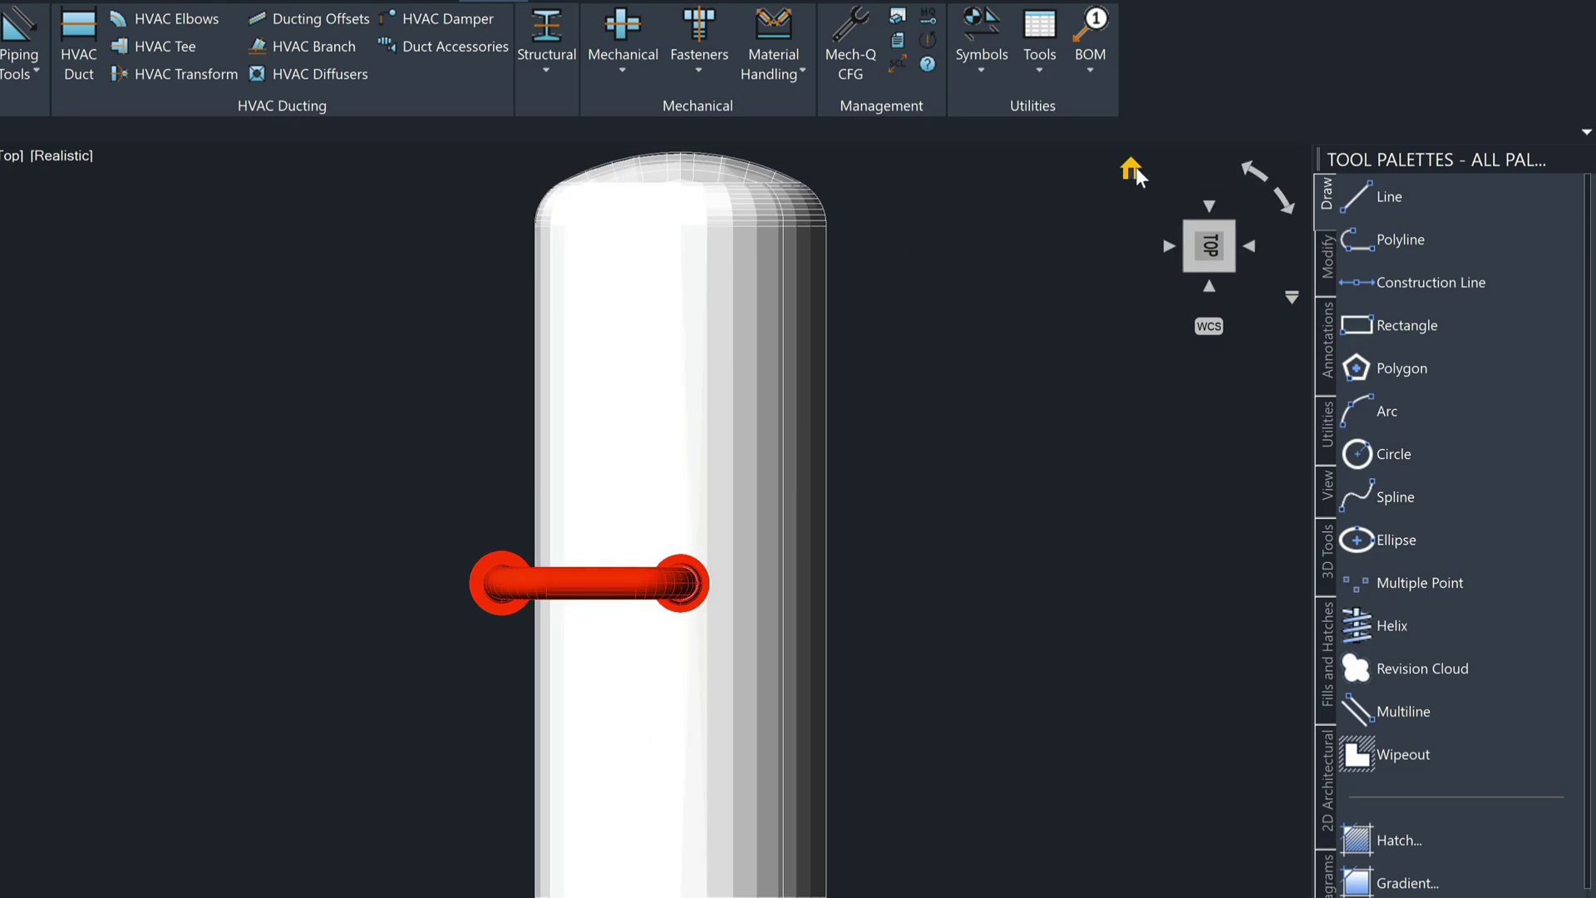
{"action": "left_click", "coordinate": [1133, 169]}
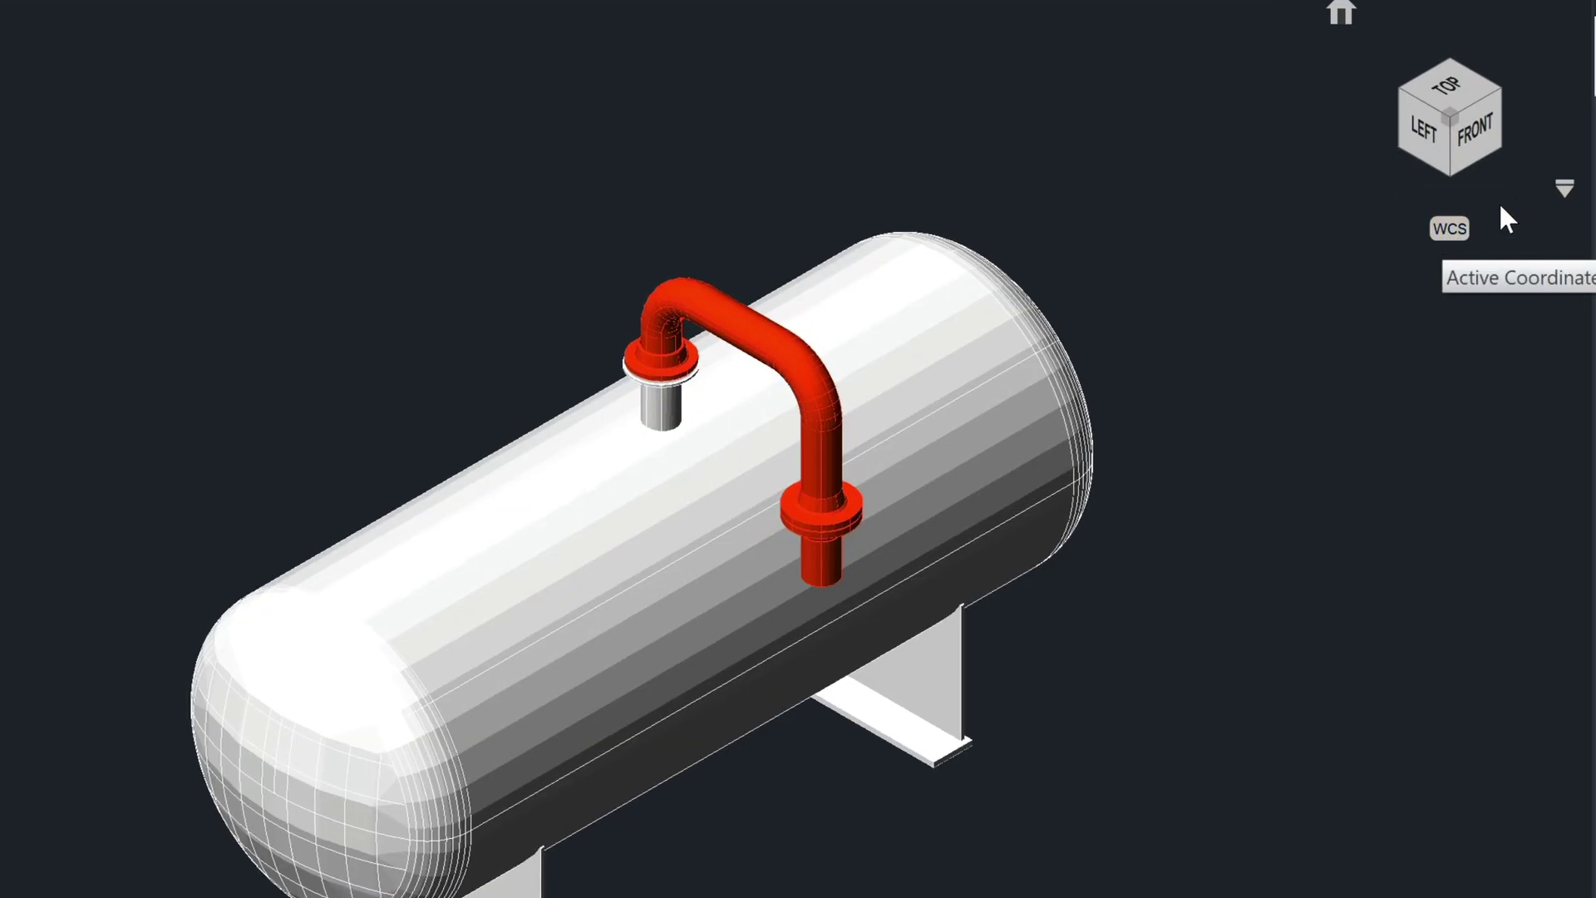
{"action": "left_click", "coordinate": [1563, 191]}
{"action": "key", "text": "Escape"}
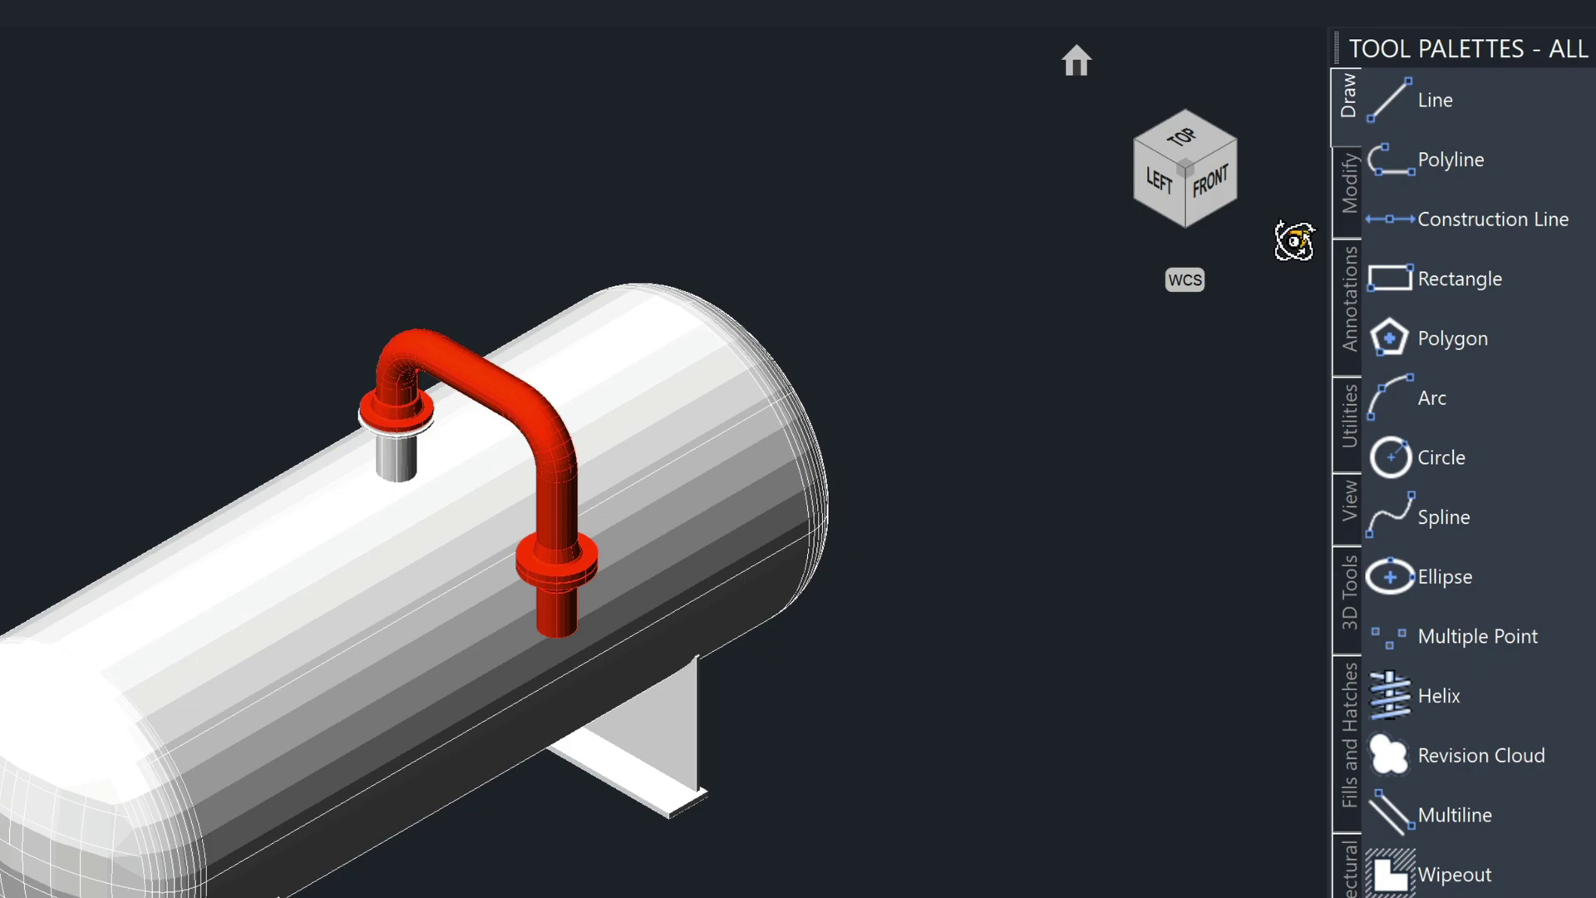
{"action": "left_click", "coordinate": [1370, 223]}
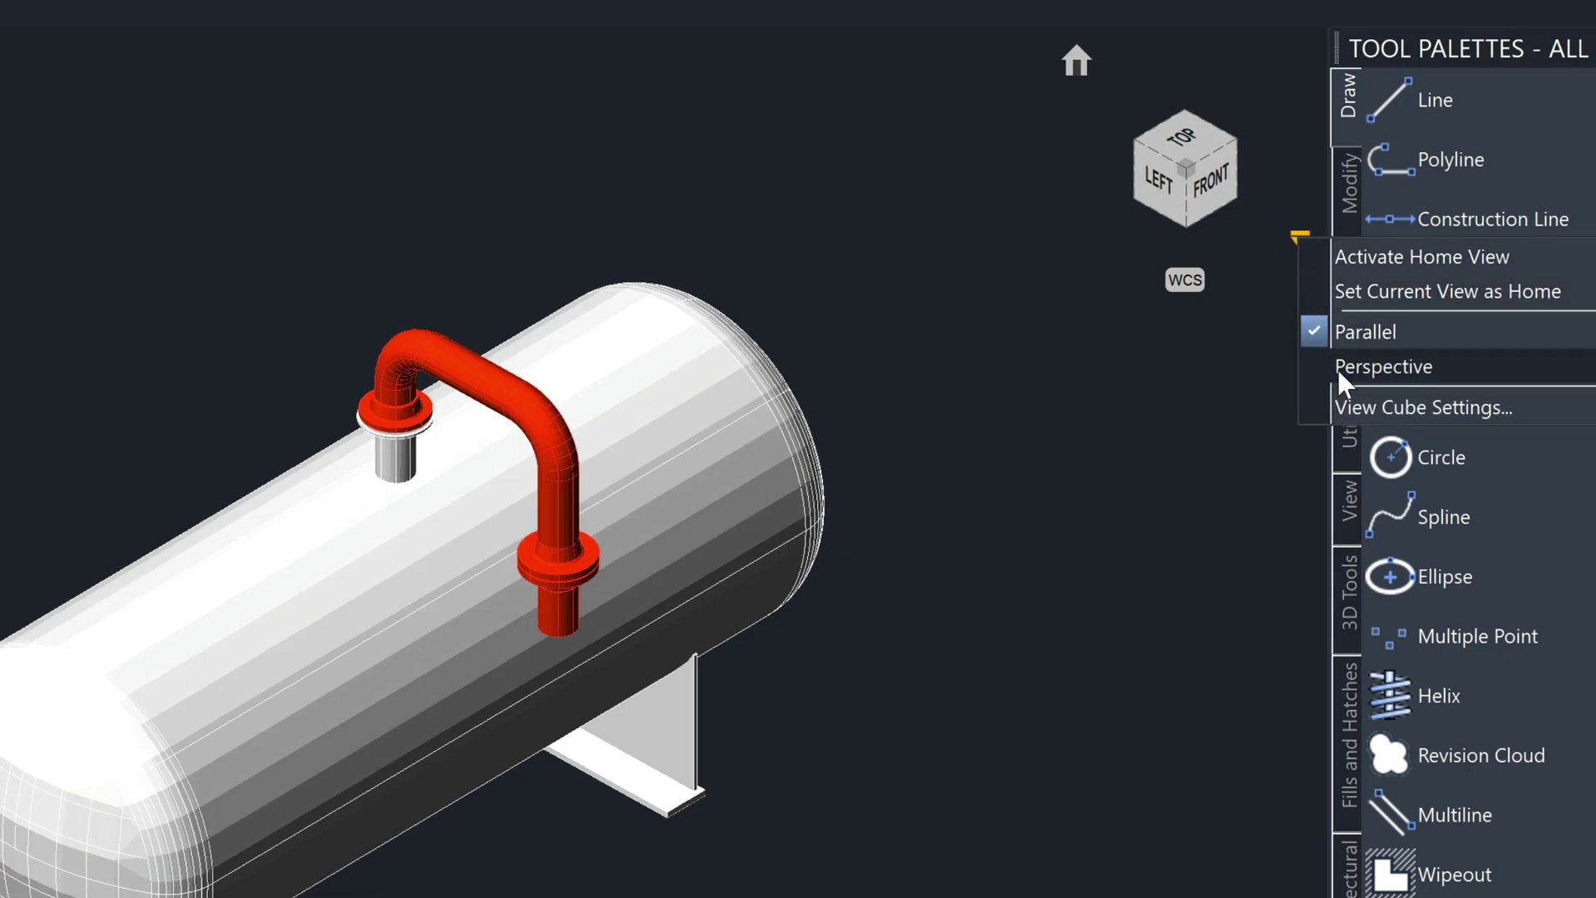
{"action": "left_click", "coordinate": [1345, 401]}
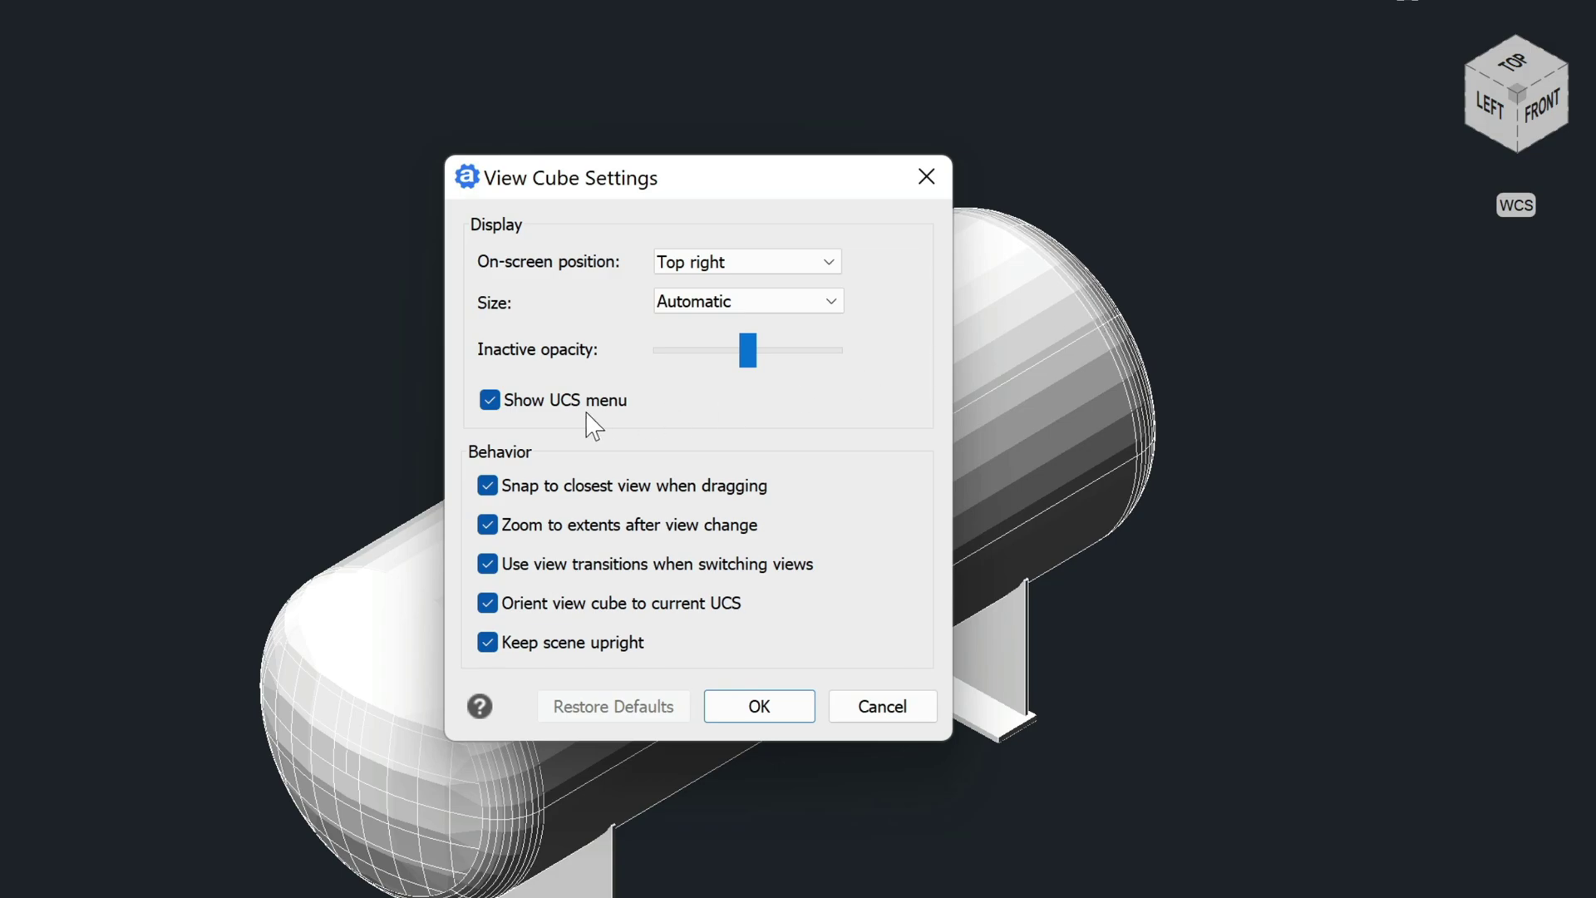
{"action": "left_click", "coordinate": [489, 401]}
{"action": "left_click", "coordinate": [489, 400]}
{"action": "left_click", "coordinate": [926, 178]}
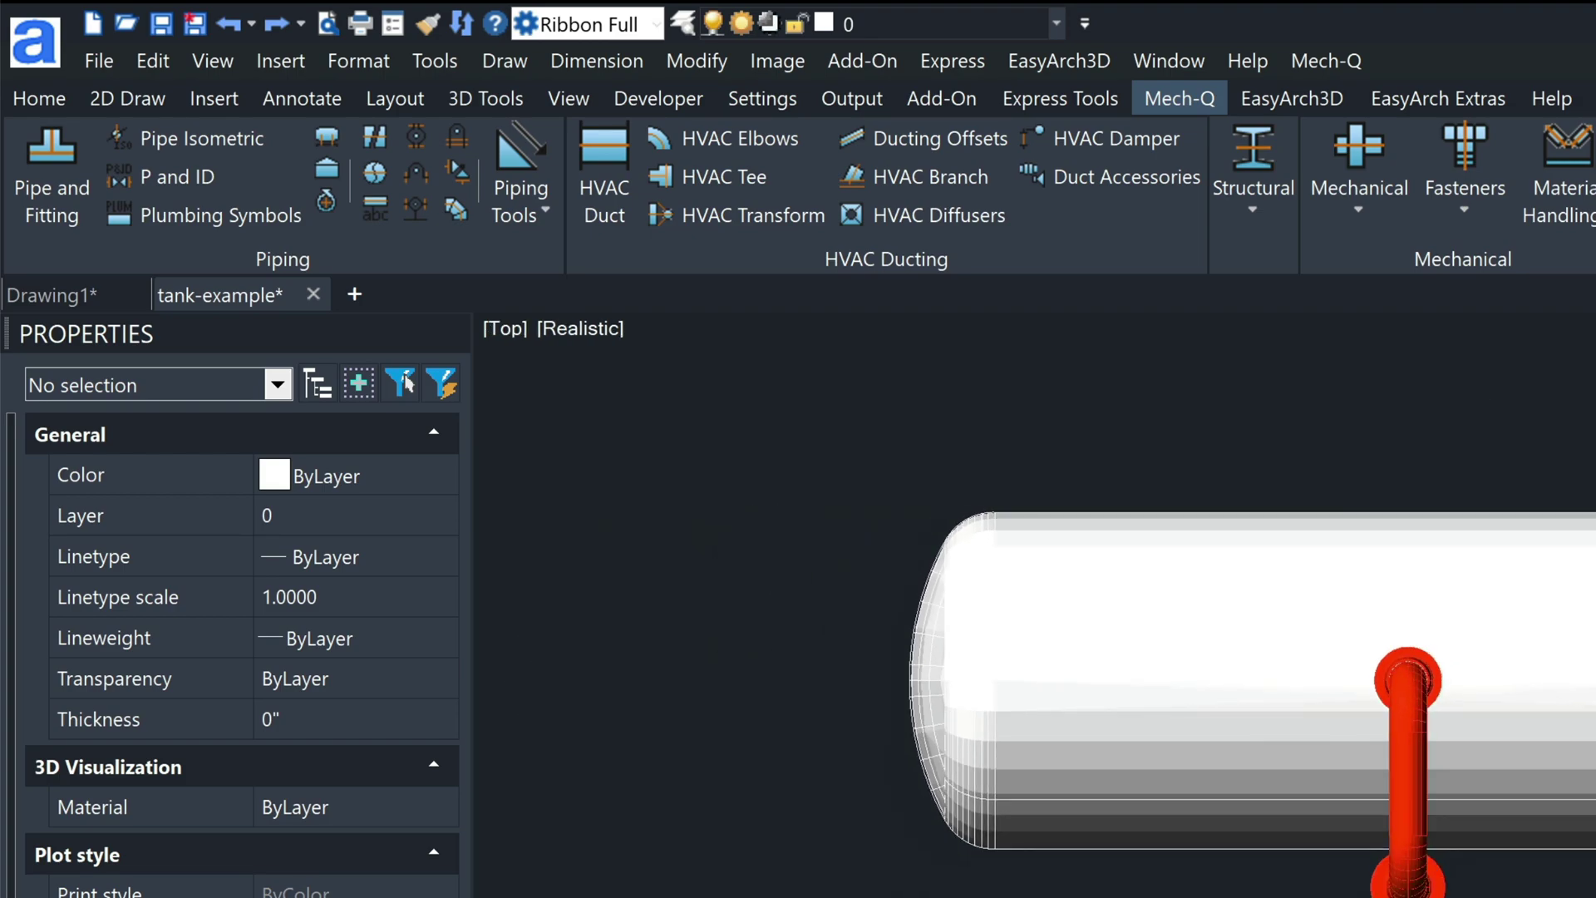
{"action": "left_click", "coordinate": [99, 61]}
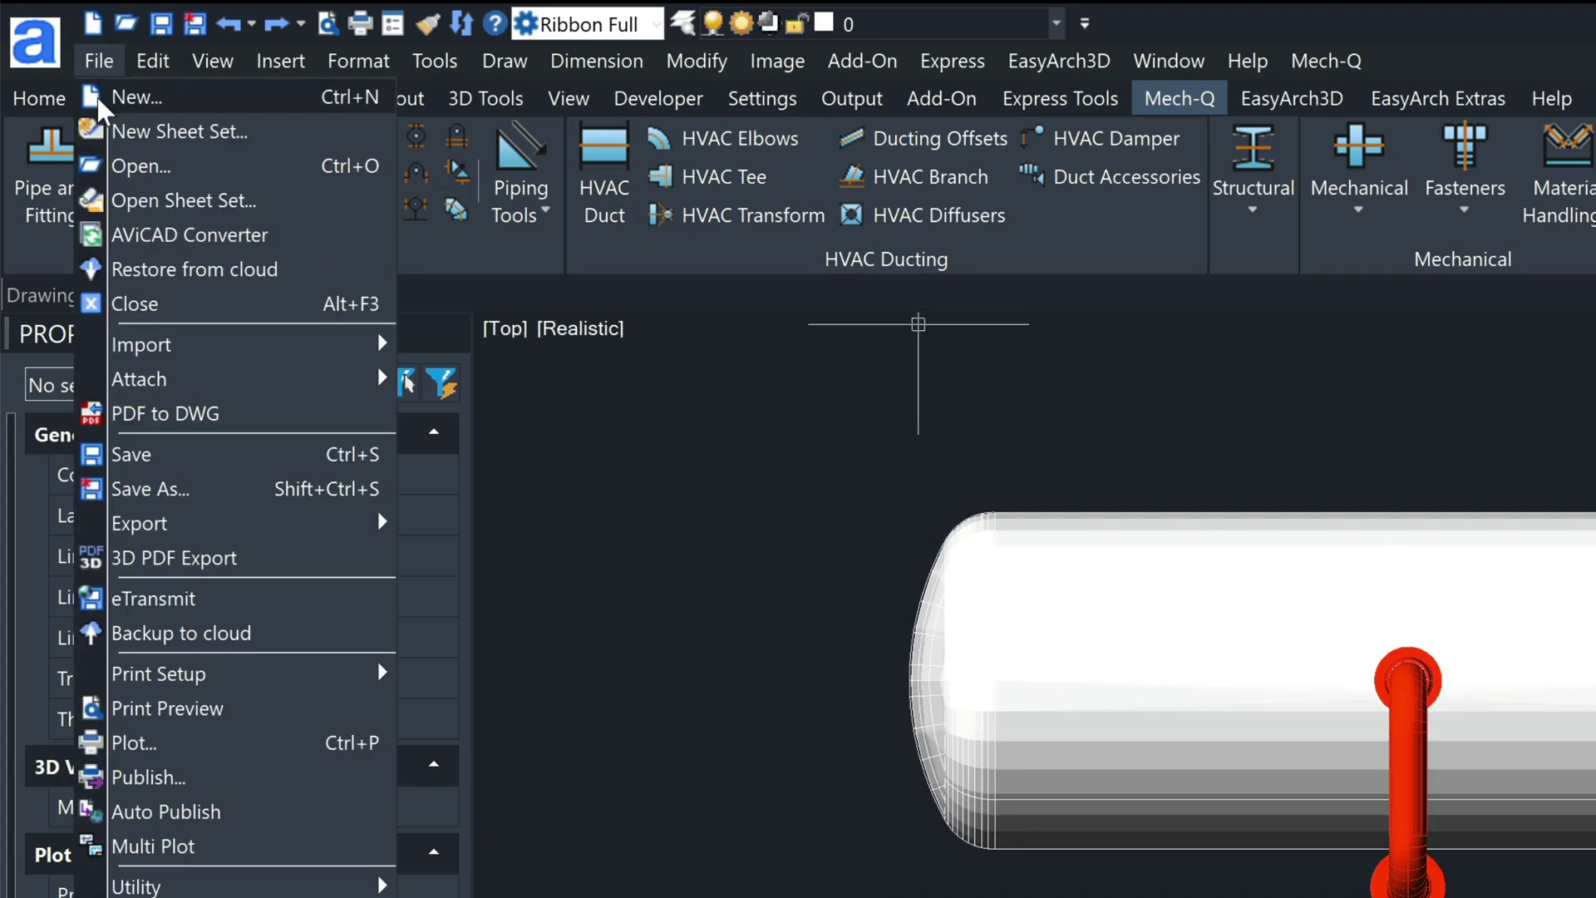
{"action": "mouse_move", "coordinate": [274, 348]}
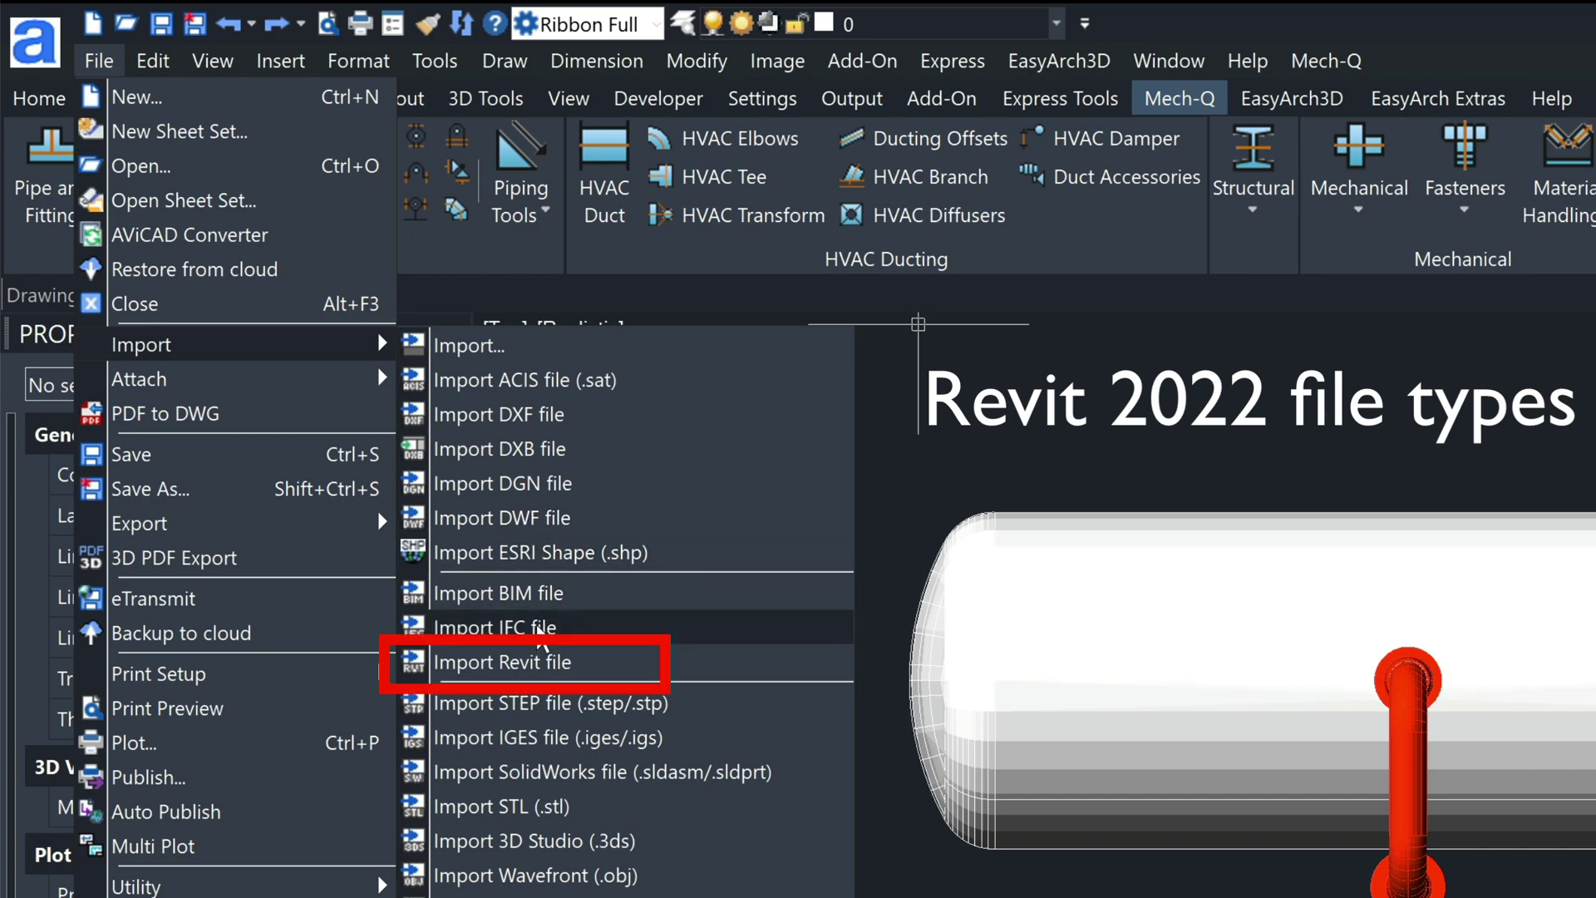
{"action": "left_click", "coordinate": [538, 665]}
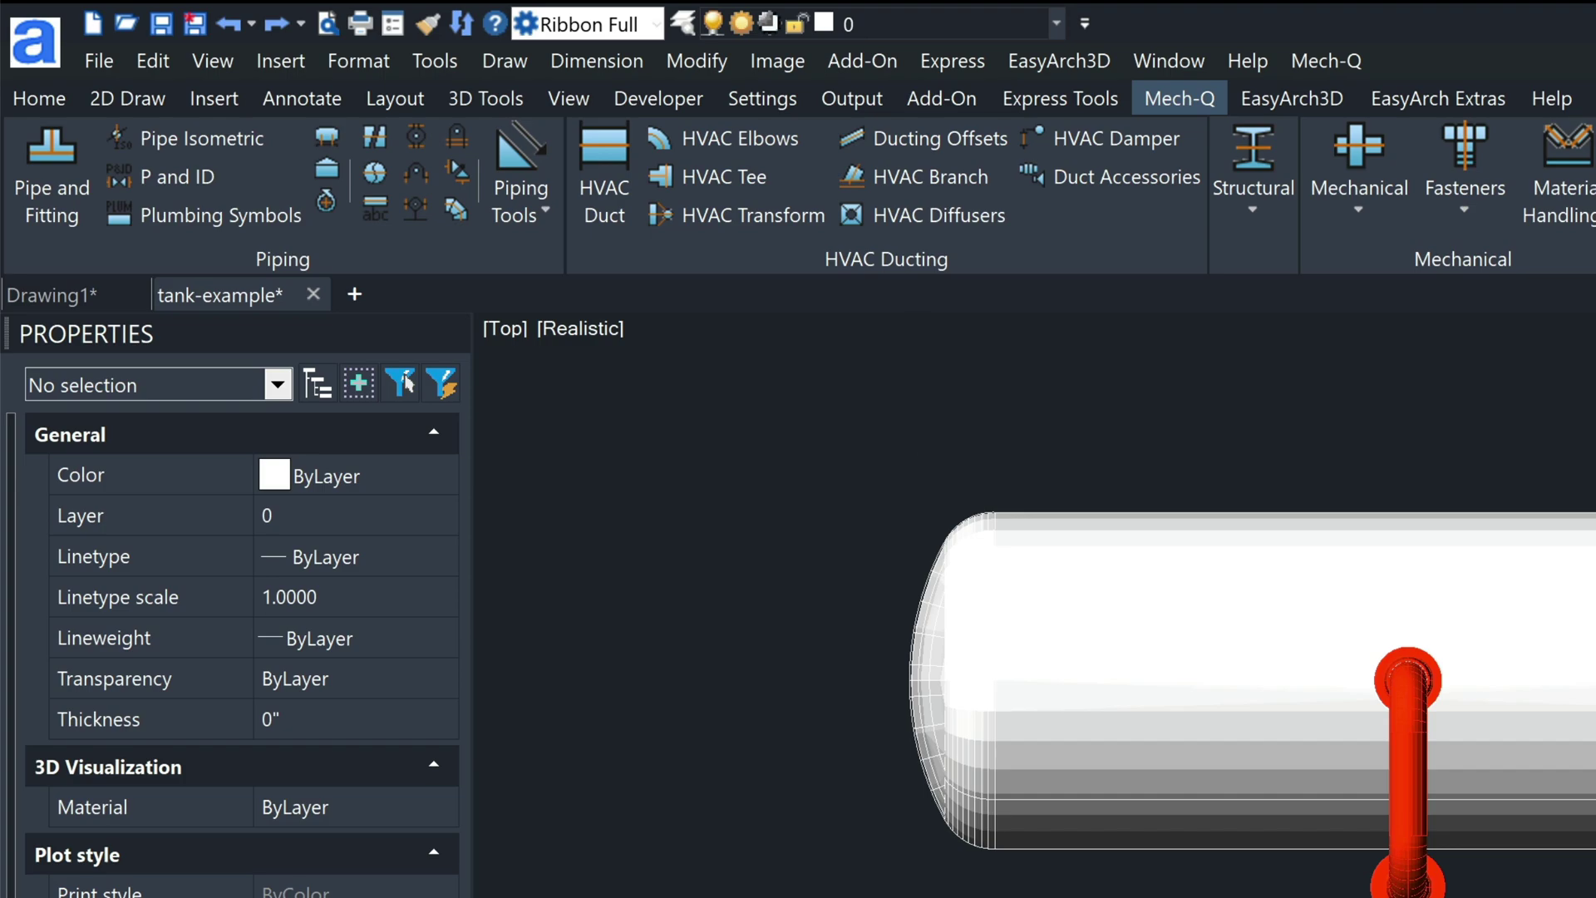
Draw a rectangle beside the tank in the isometric home view
{"action": "key", "text": "Return"}
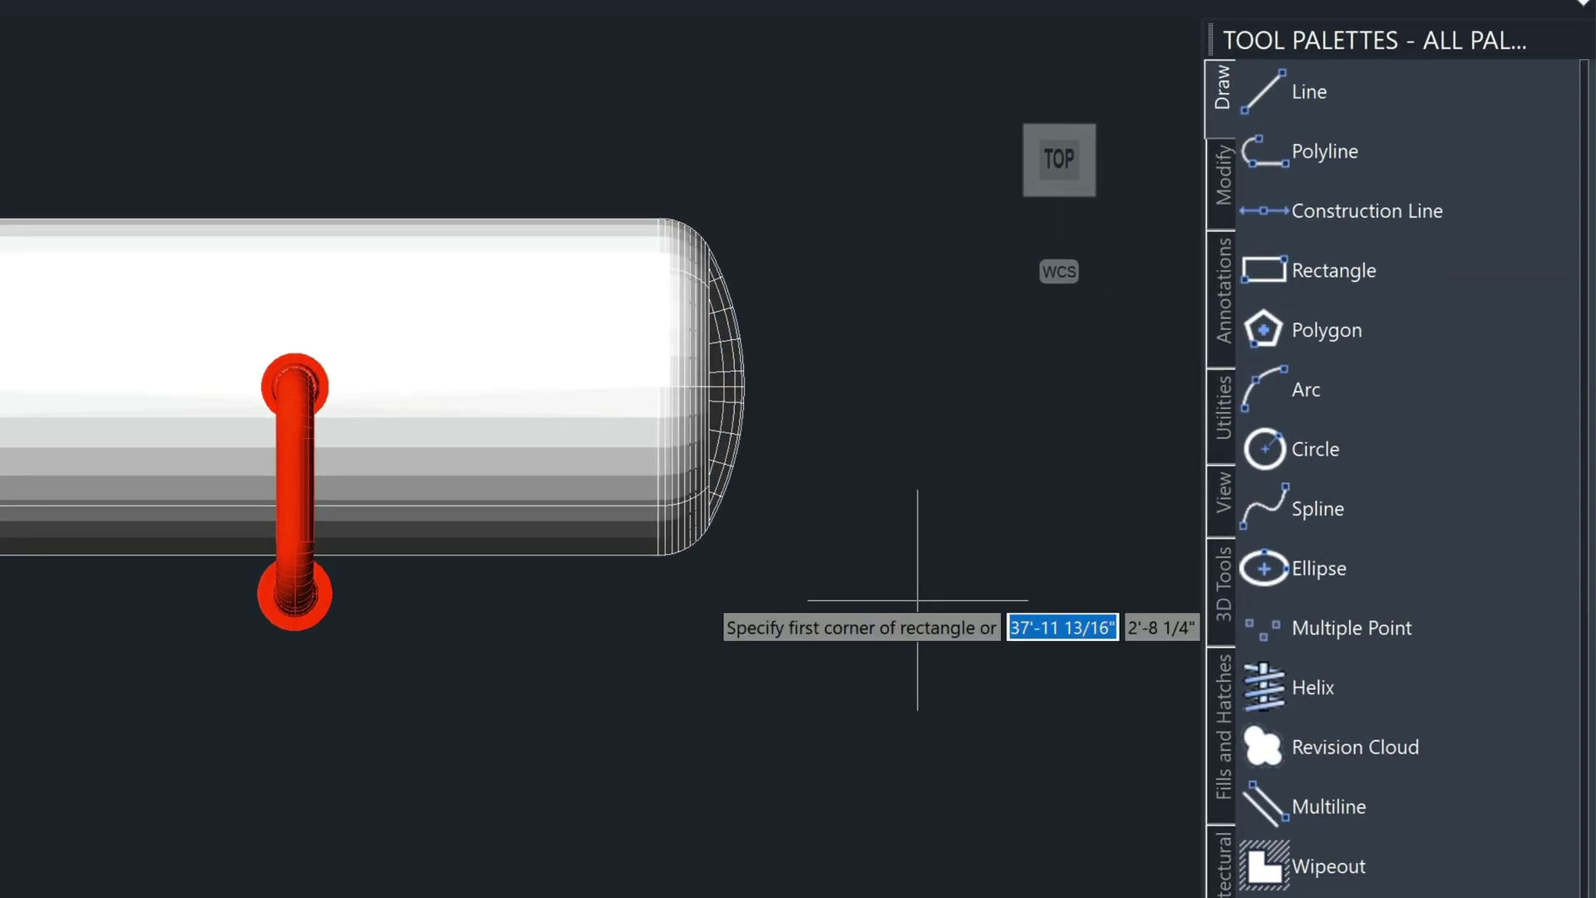
{"action": "left_click", "coordinate": [952, 52]}
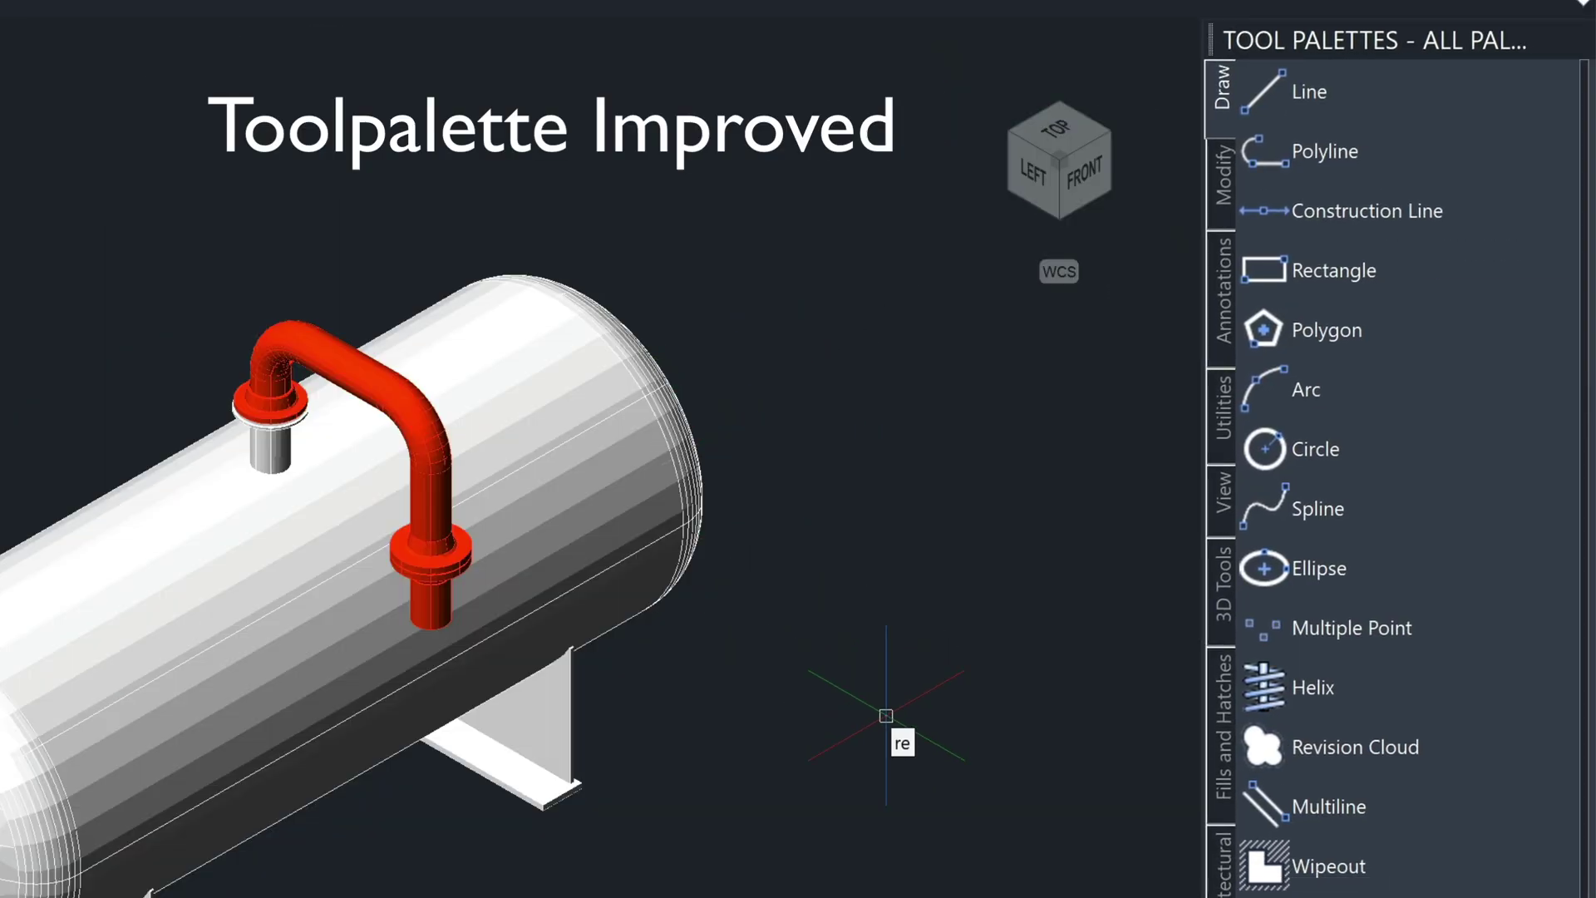
{"action": "left_click", "coordinate": [813, 813]}
{"action": "left_click", "coordinate": [992, 630]}
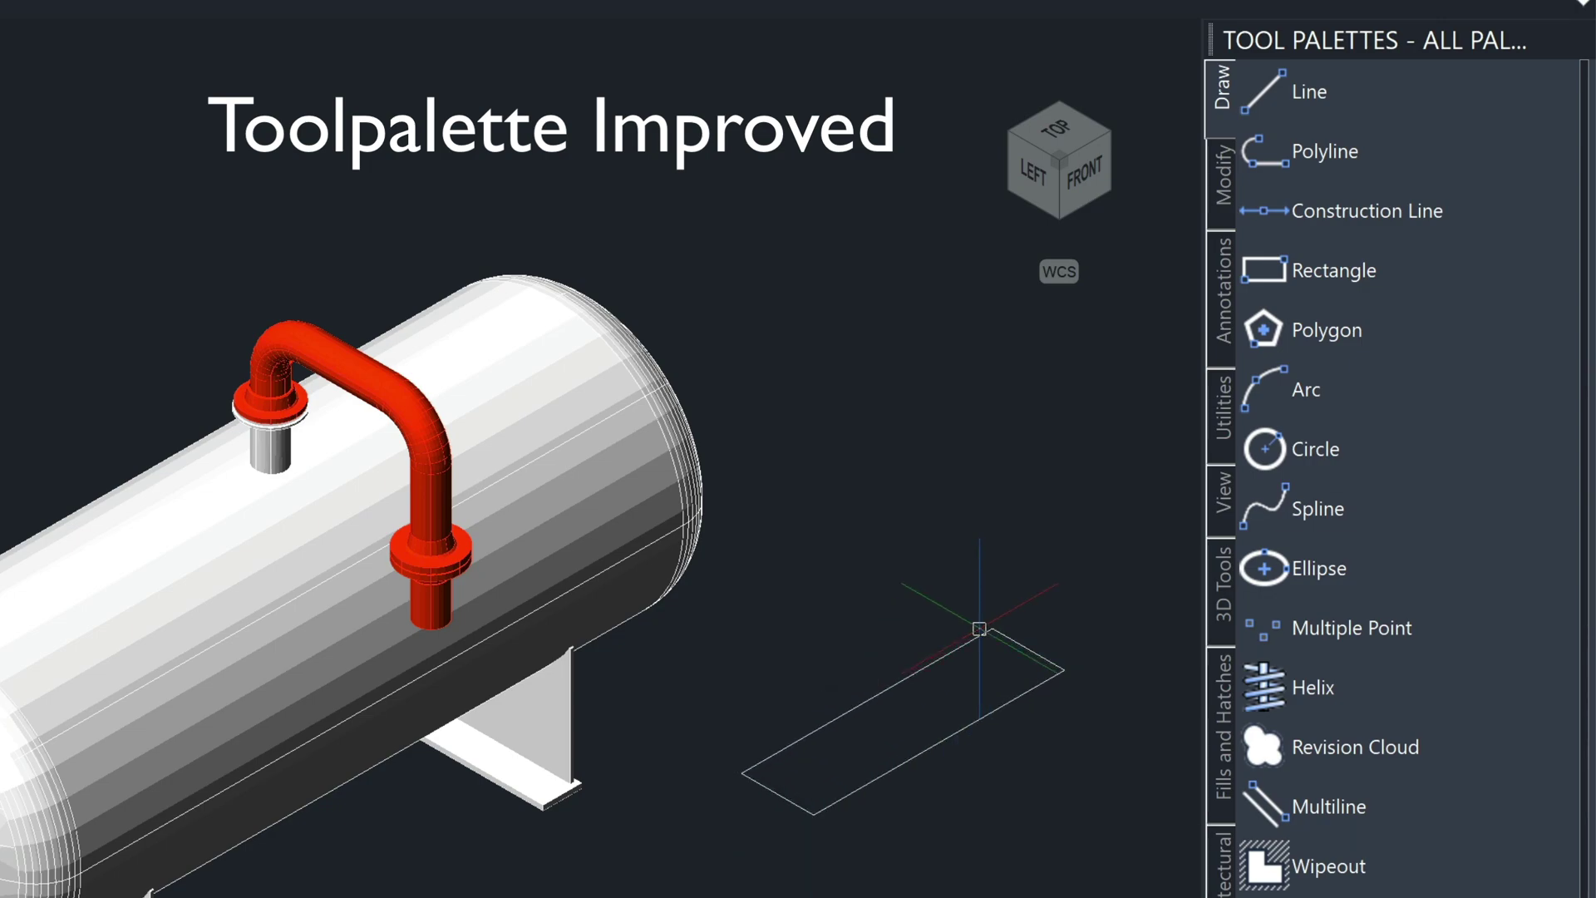
Extrude the rectangle 2' into a box solid and add it to the Tool Palettes
{"action": "type", "text": "ex"}
{"action": "key", "text": "Return"}
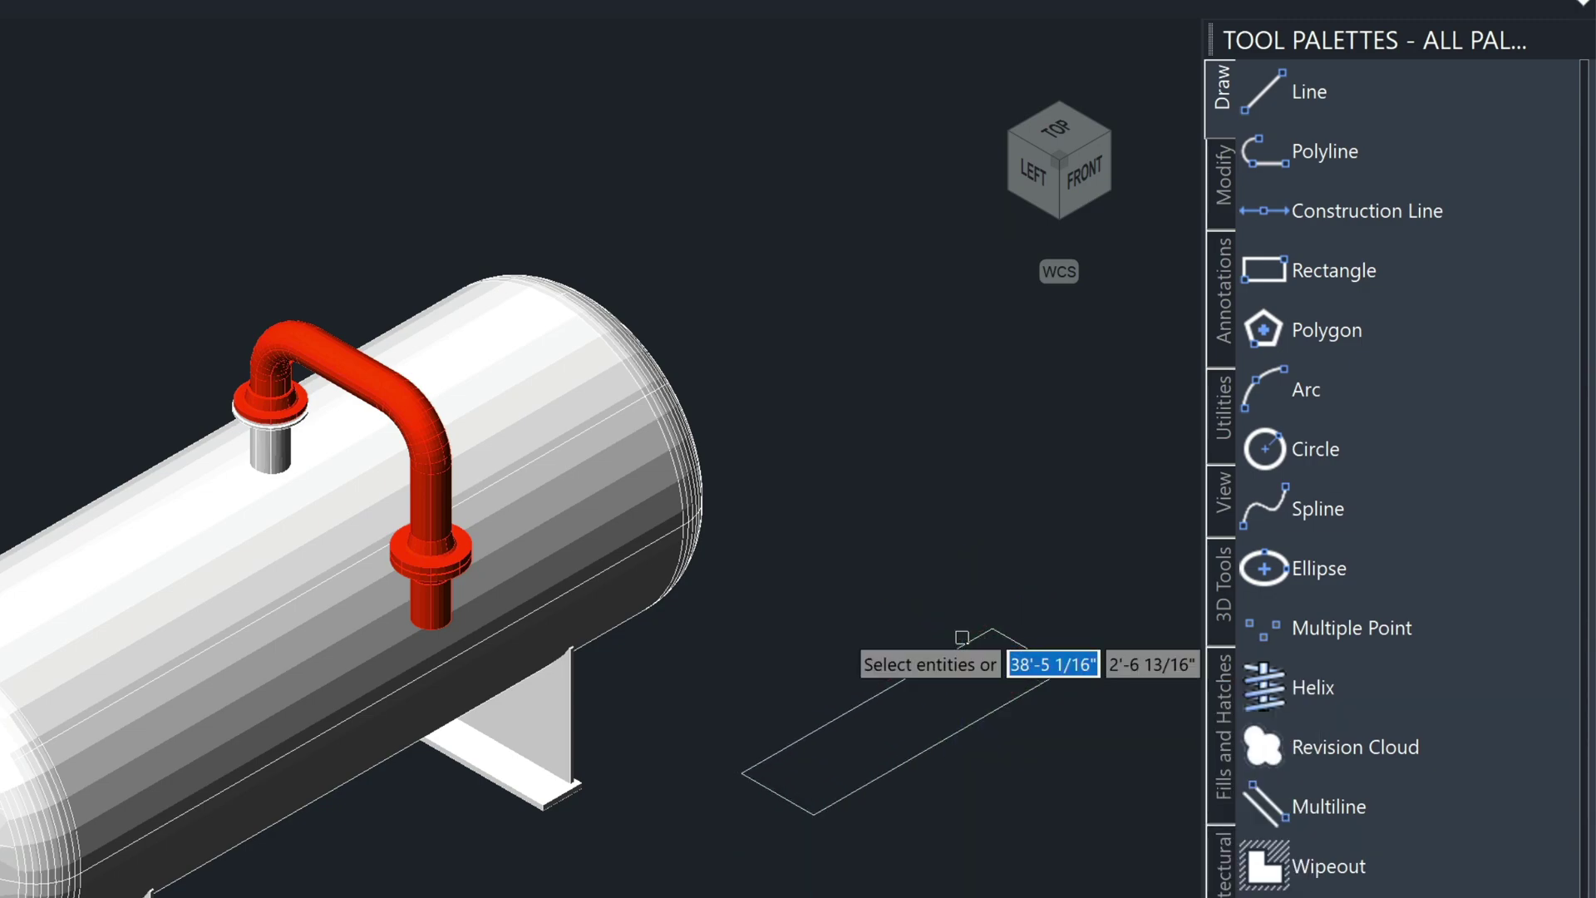
{"action": "left_click", "coordinate": [962, 646]}
{"action": "key", "text": "Return"}
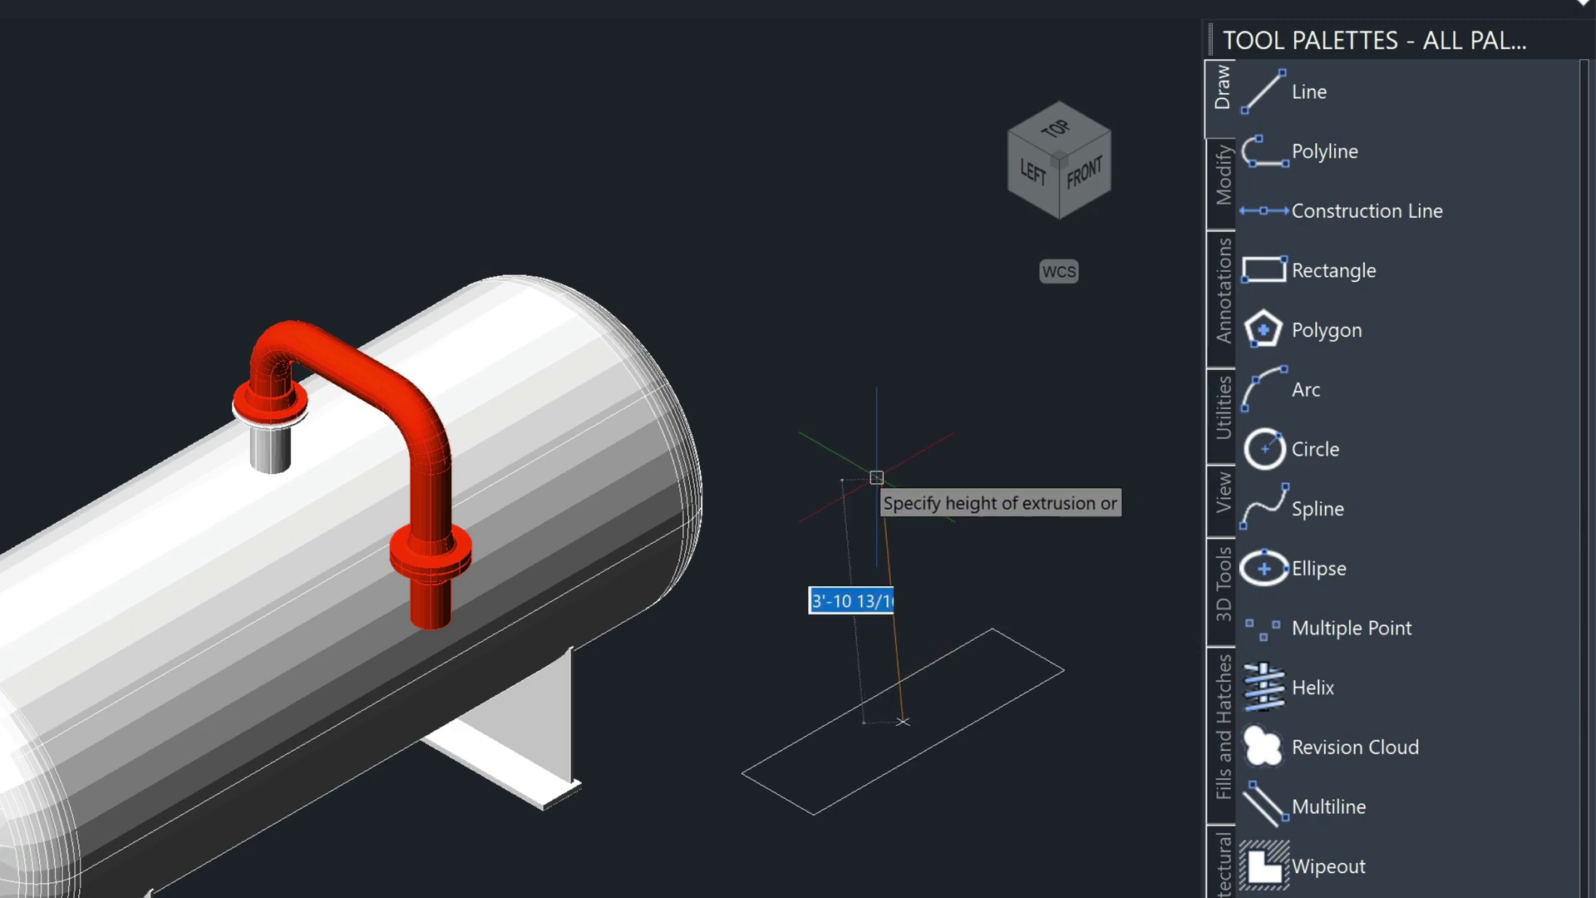
{"action": "type", "text": "2'"}
{"action": "key", "text": "Return"}
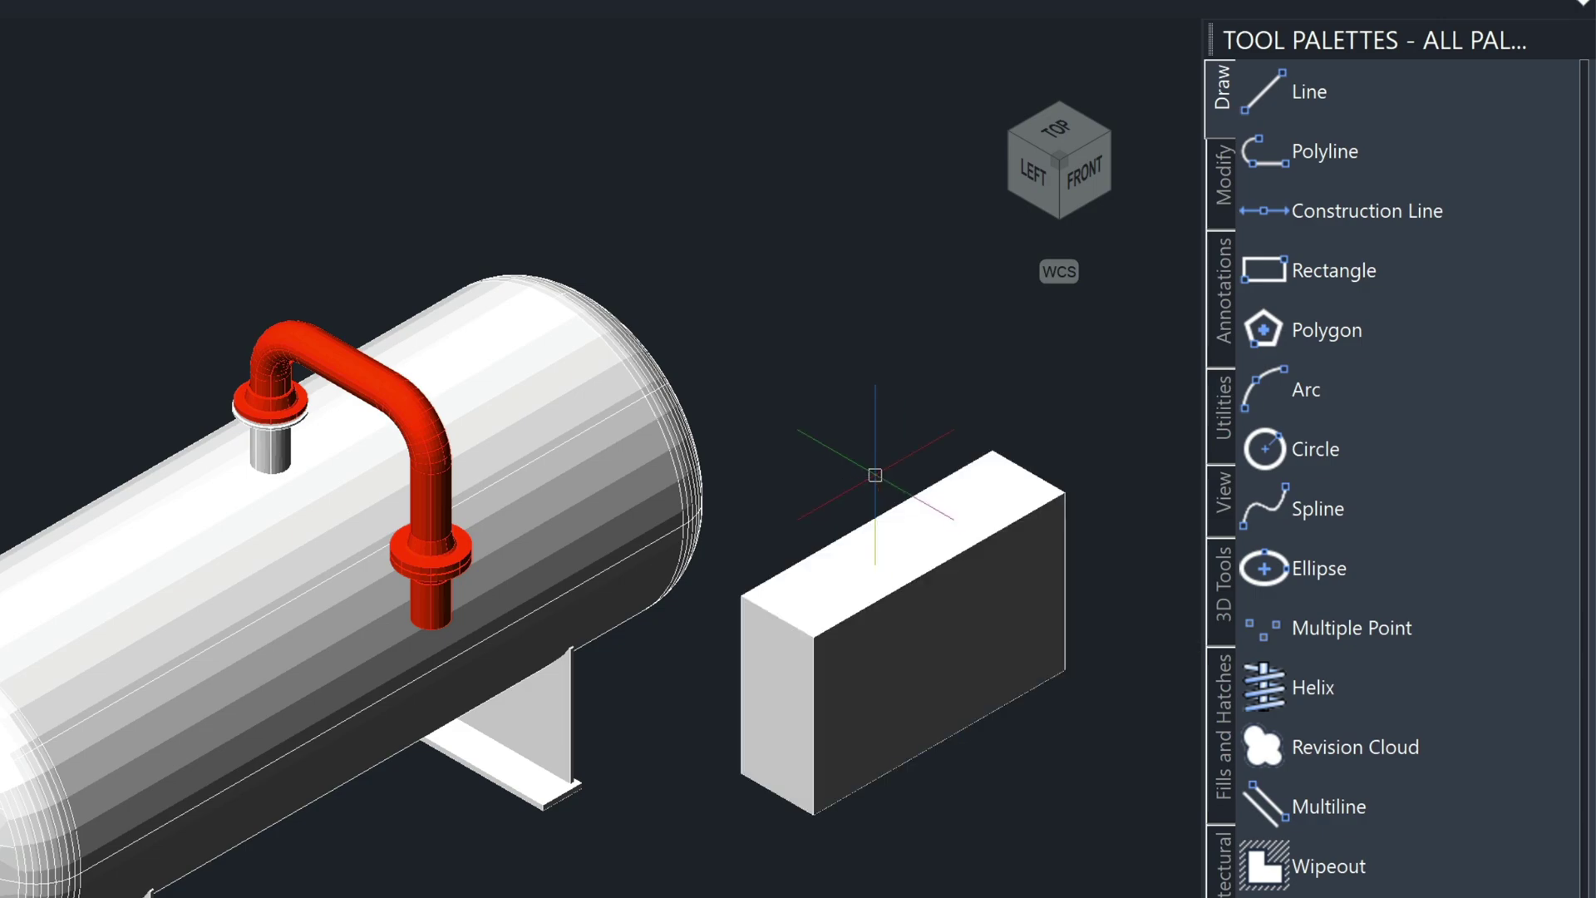
{"action": "left_click", "coordinate": [746, 586]}
{"action": "mouse_move", "coordinate": [746, 586]}
{"action": "left_mouse_down"}
{"action": "mouse_move", "coordinate": [968, 348]}
{"action": "mouse_move", "coordinate": [1249, 138]}
{"action": "mouse_move", "coordinate": [1280, 132]}
{"action": "left_mouse_up"}
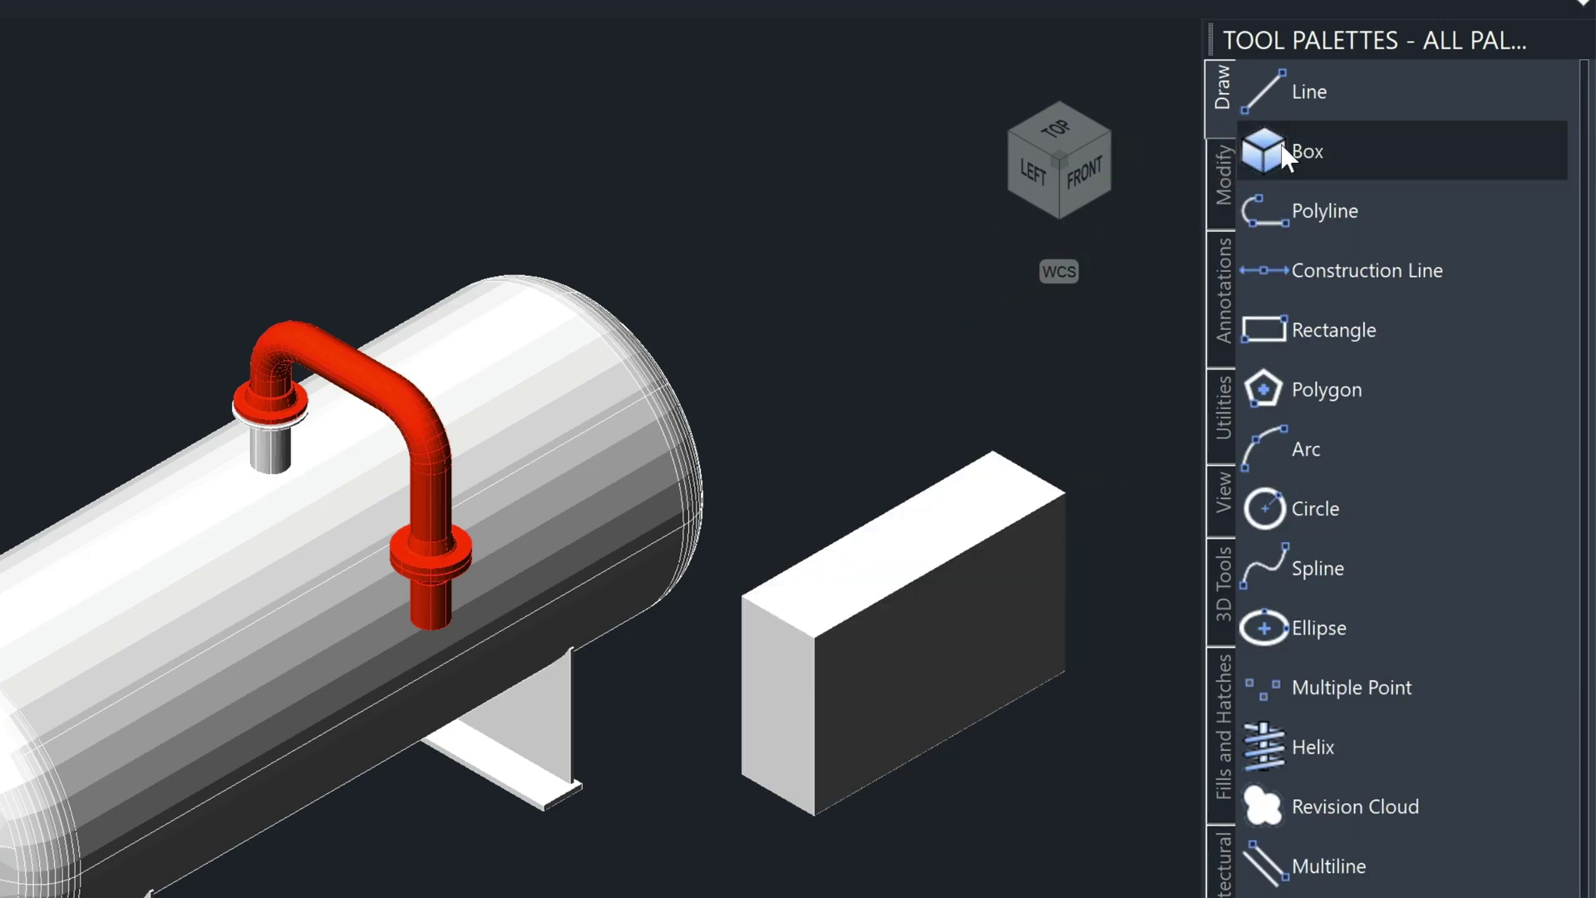
Draw a second box with the new palette tool, height 6
{"action": "left_click", "coordinate": [1261, 154]}
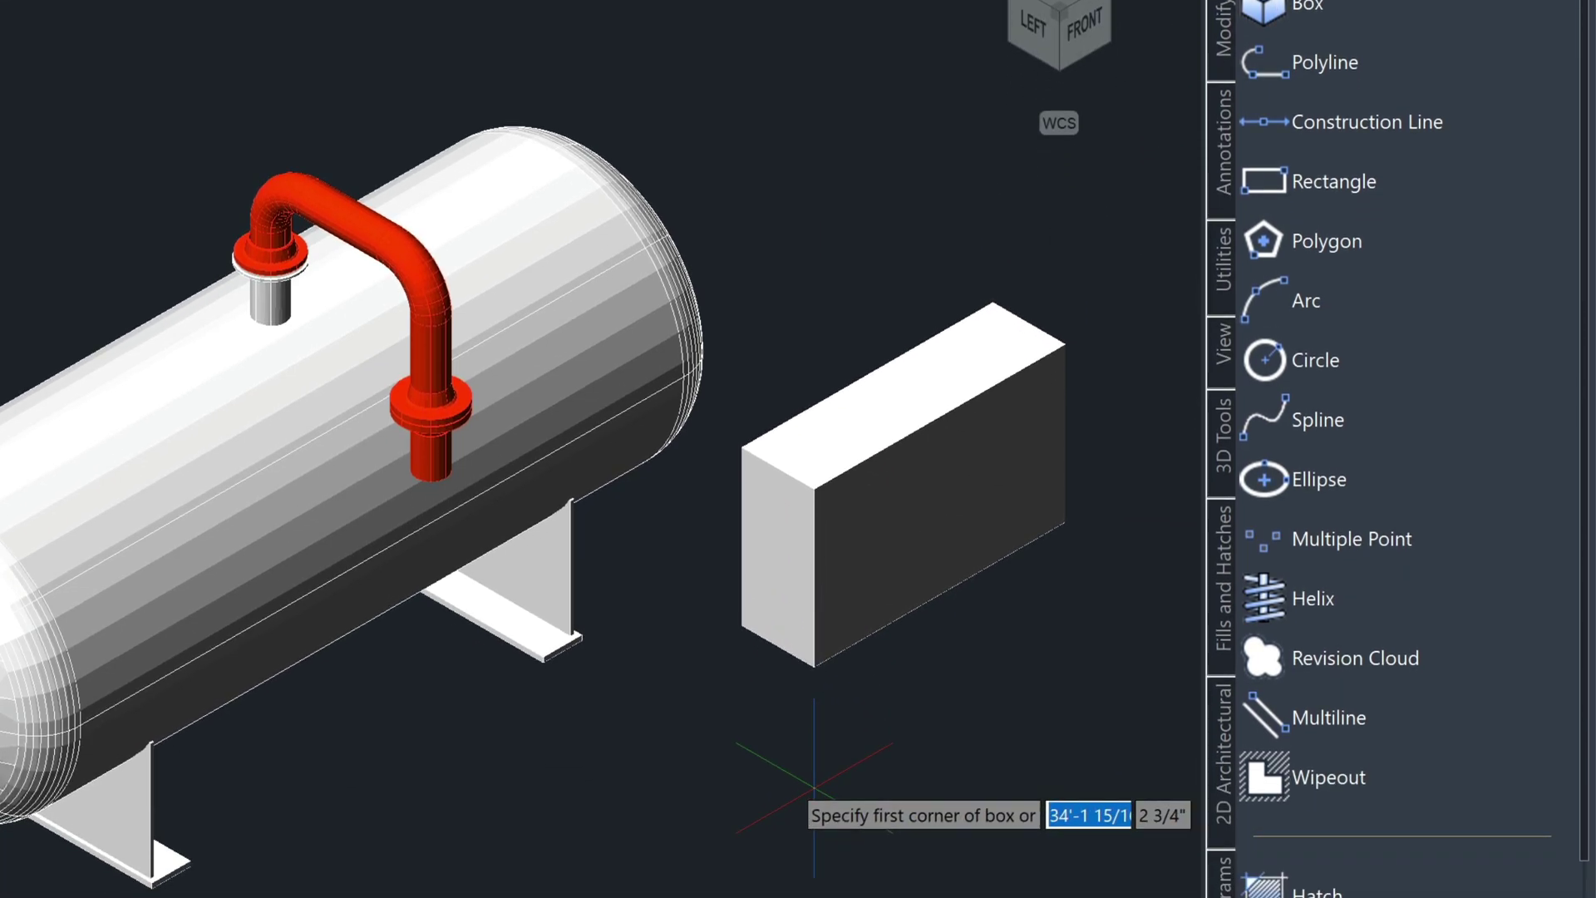
{"action": "left_click", "coordinate": [807, 737]}
{"action": "left_click", "coordinate": [874, 569]}
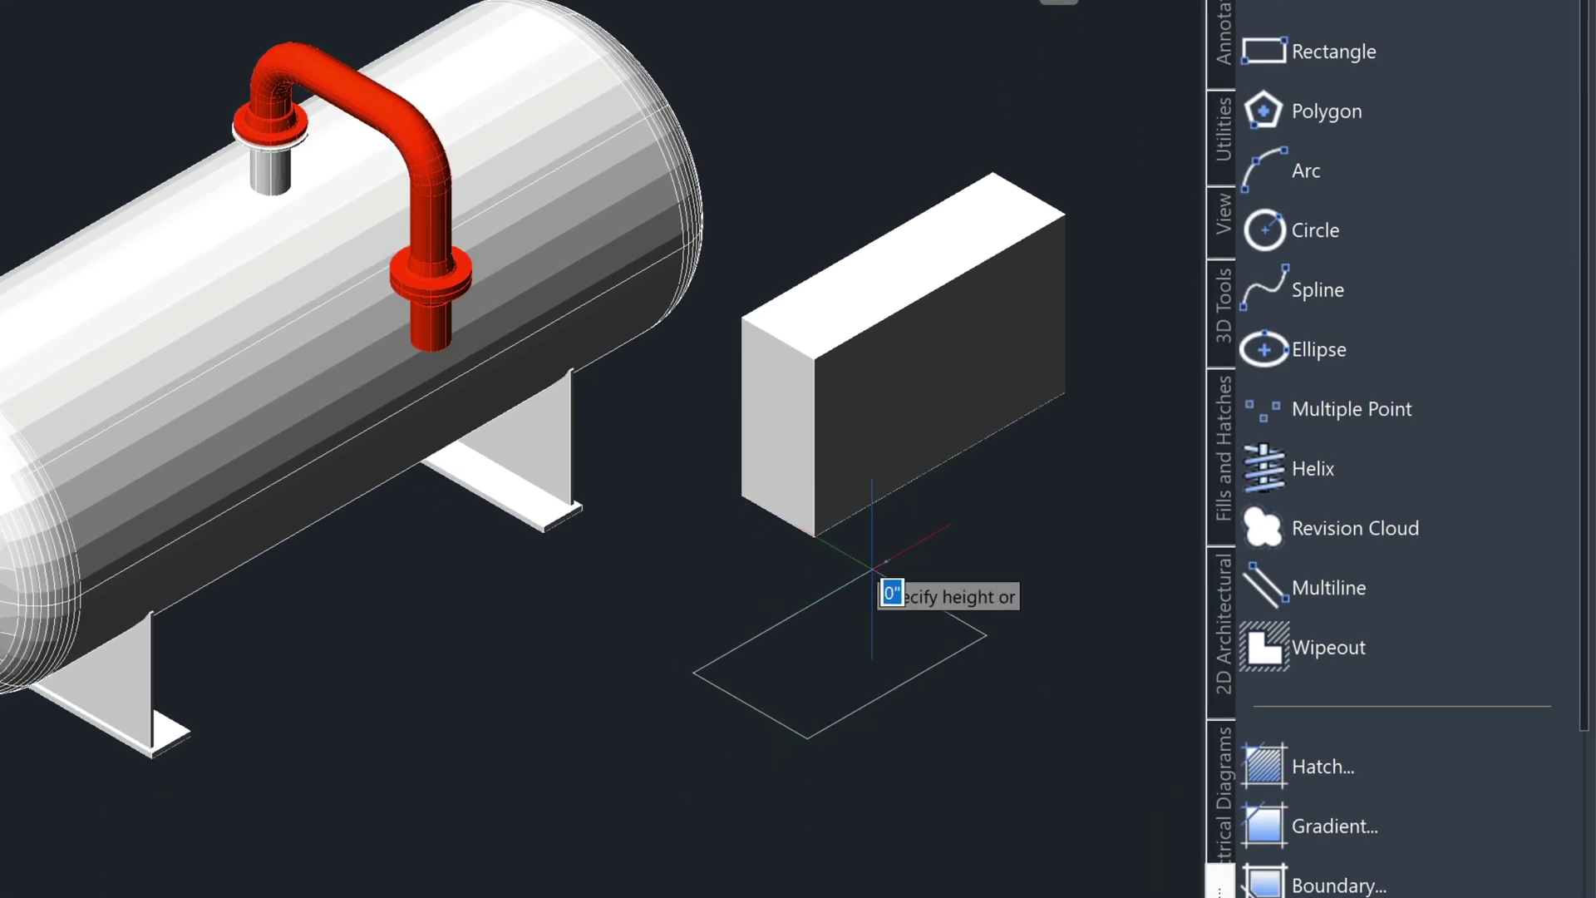
{"action": "type", "text": "6"}
{"action": "key", "text": "Return"}
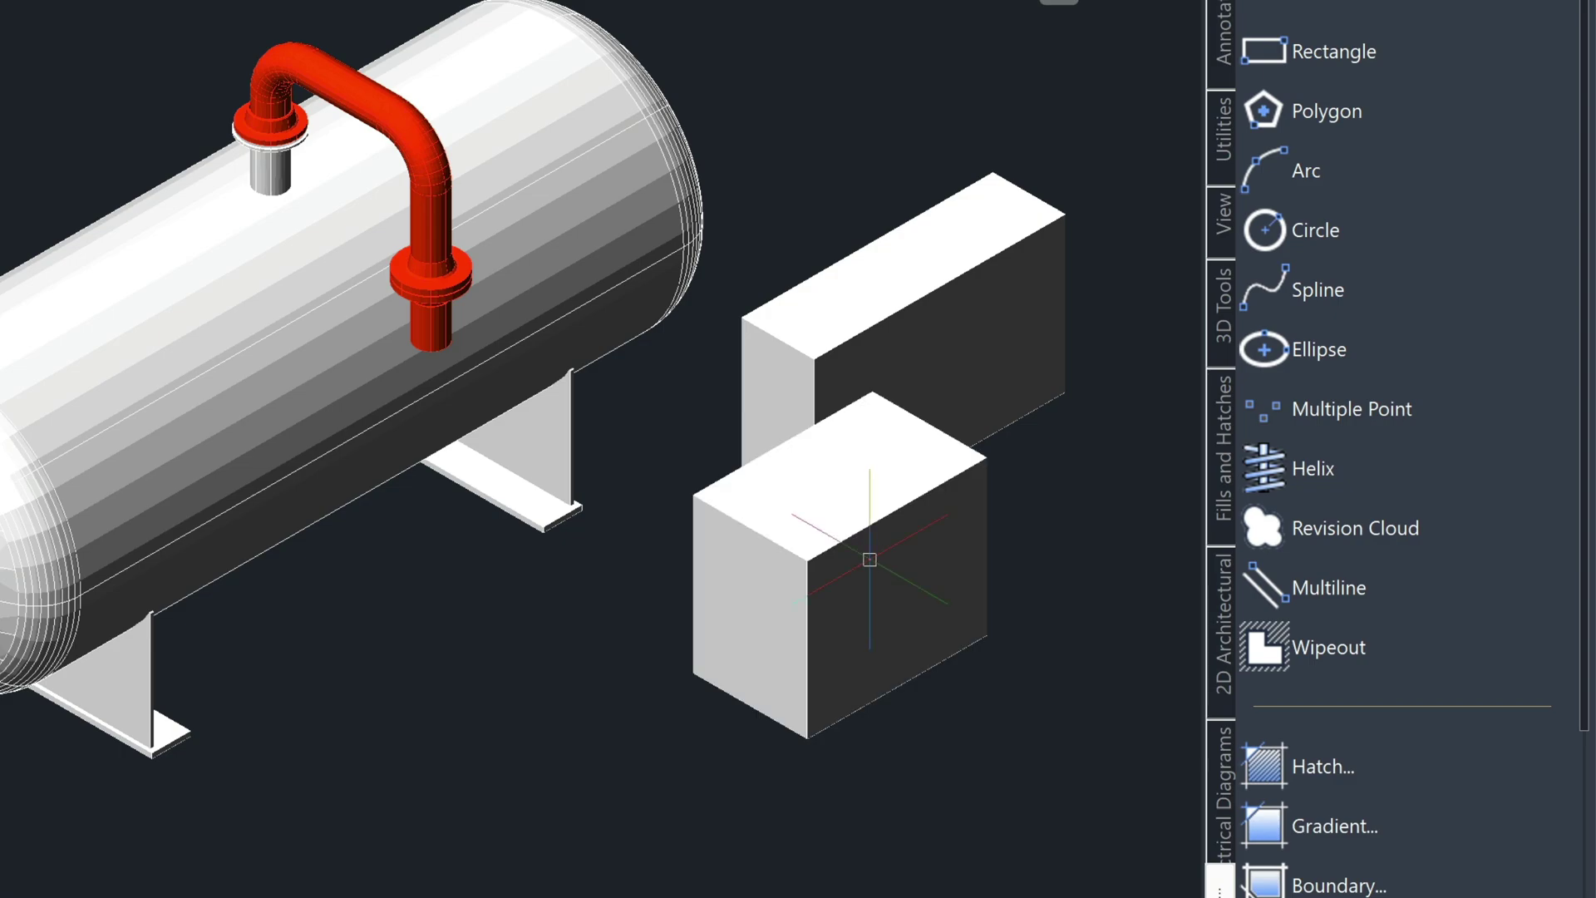
Erase both box solids and open the Layer Properties Manager with LA
{"action": "left_click", "coordinate": [1022, 760]}
{"action": "left_click", "coordinate": [904, 337]}
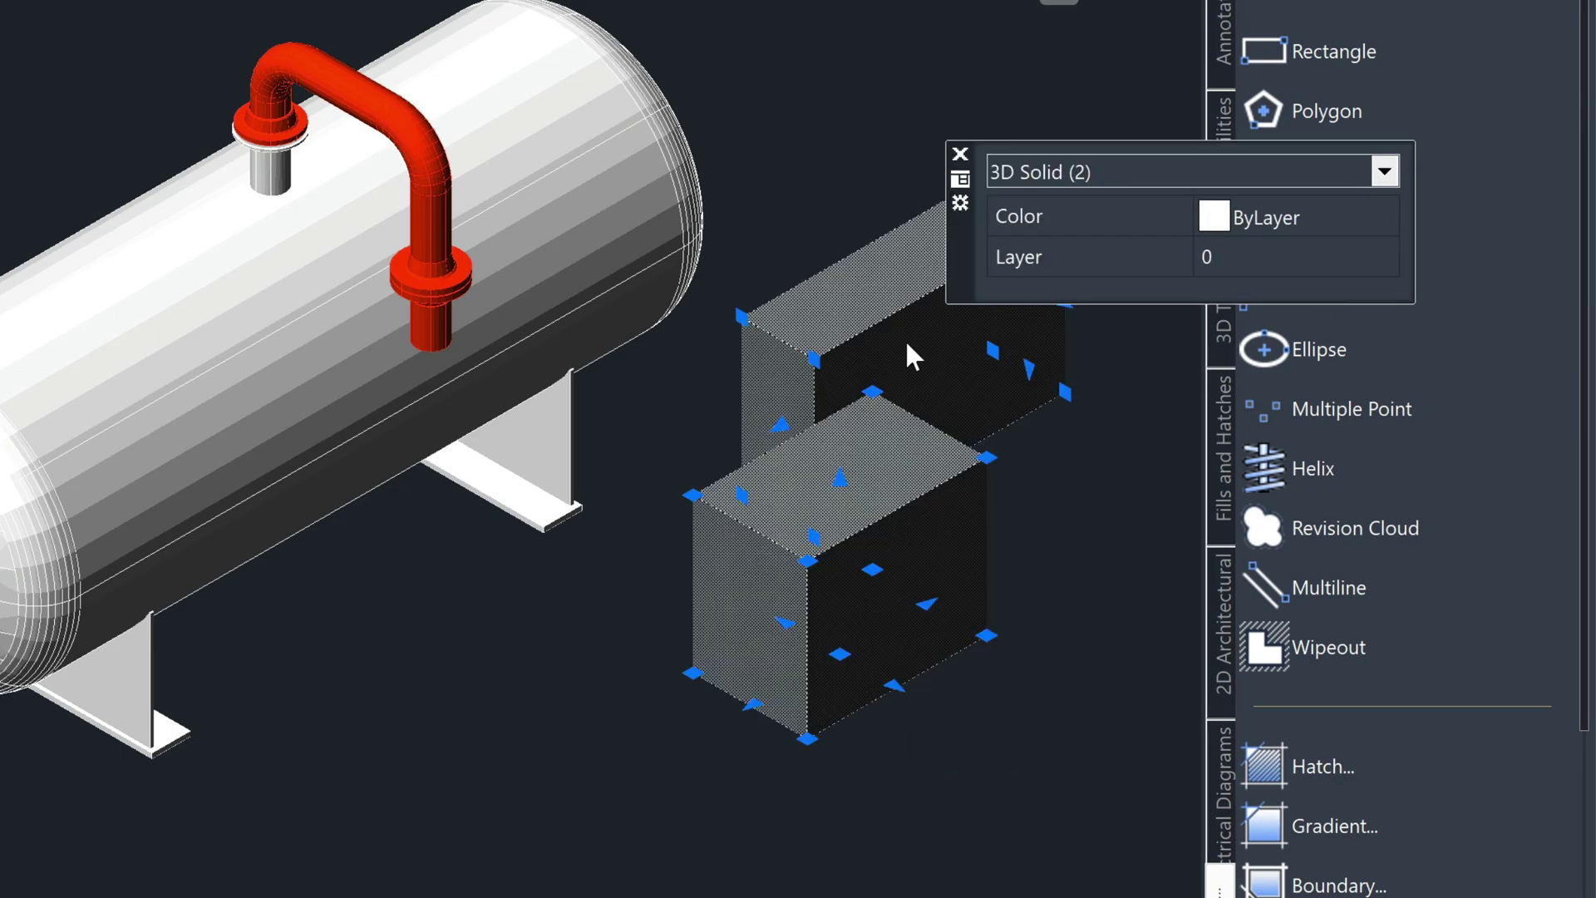
{"action": "key", "text": "Return"}
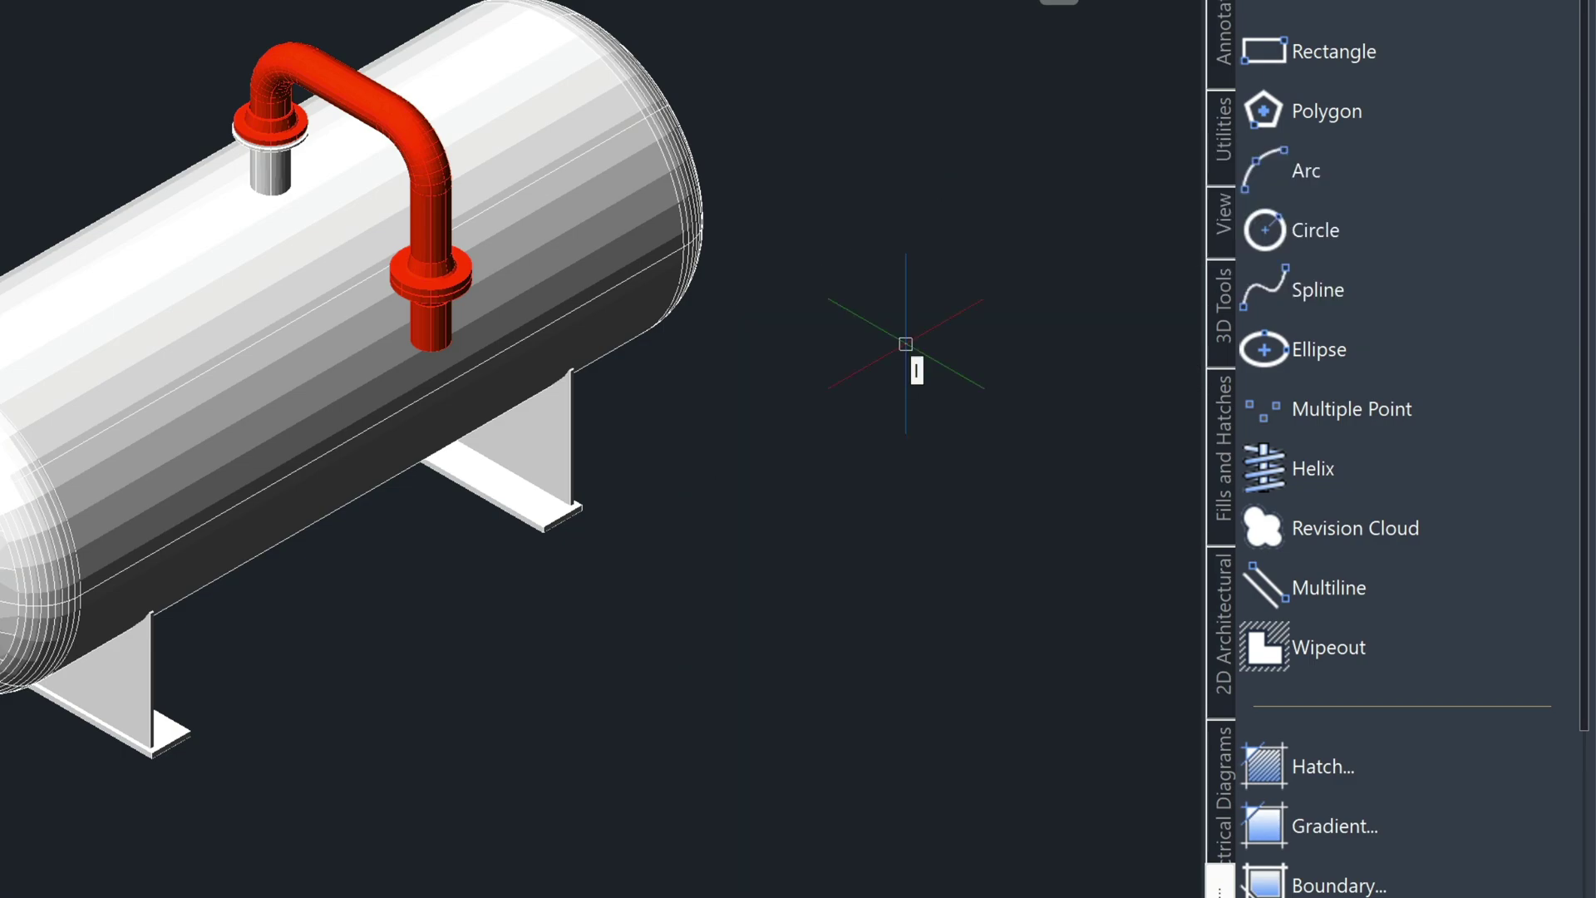
{"action": "key", "text": "BackSpace"}
{"action": "key", "text": "BackSpace"}
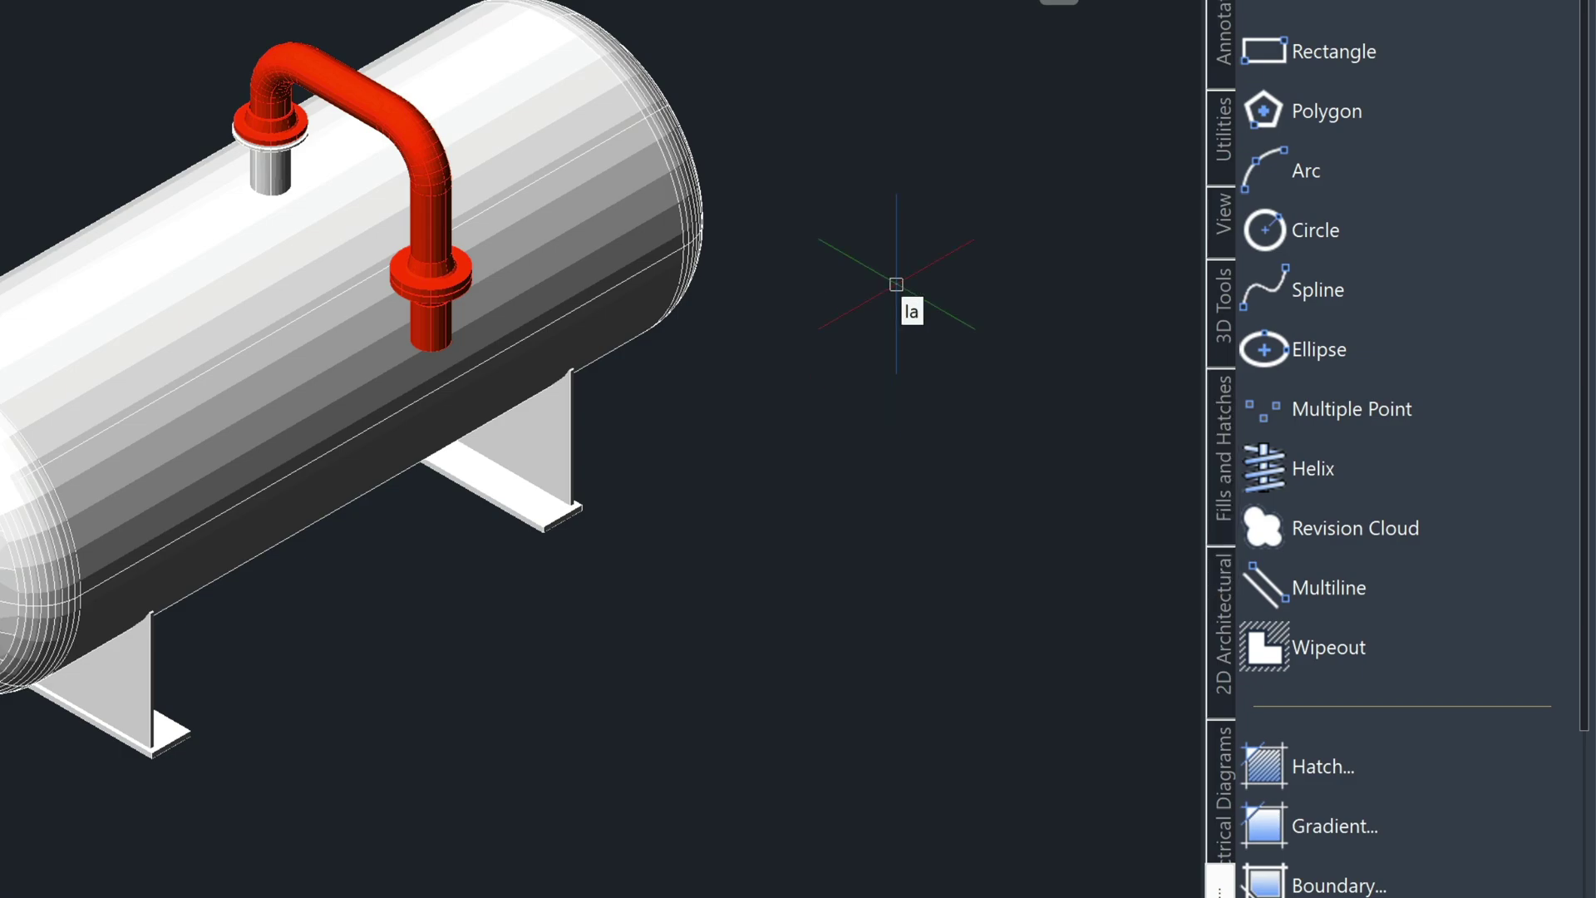
{"action": "type", "text": "la"}
{"action": "key", "text": "Return"}
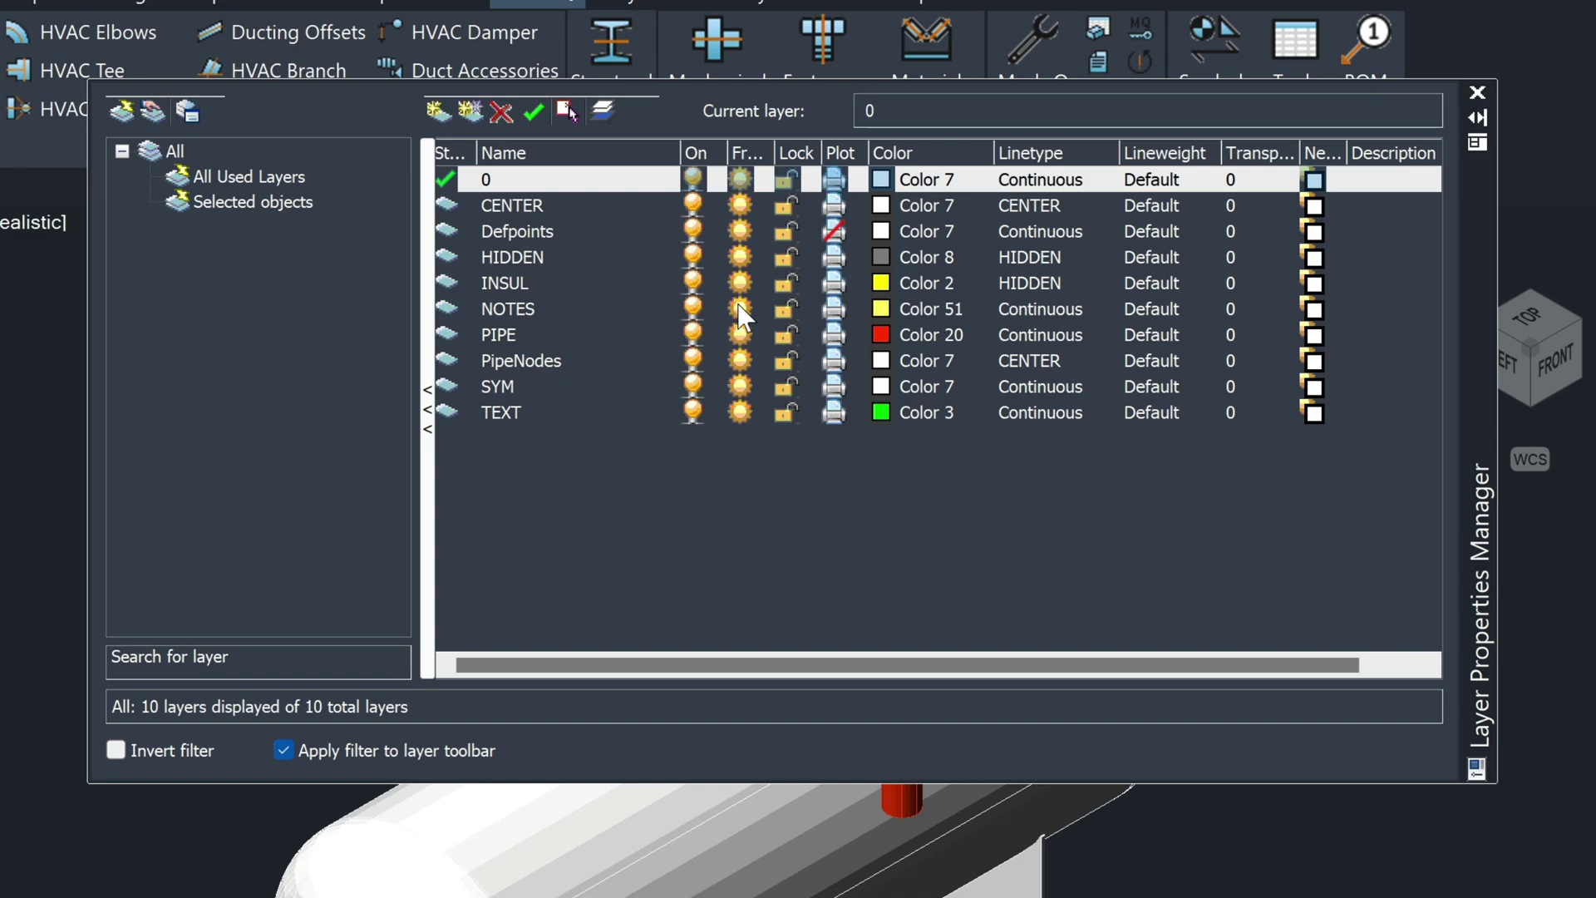
Close the layer list, switch to Top view and zoom window onto the general notes
{"action": "left_click", "coordinate": [1477, 91]}
{"action": "left_click", "coordinate": [1533, 327]}
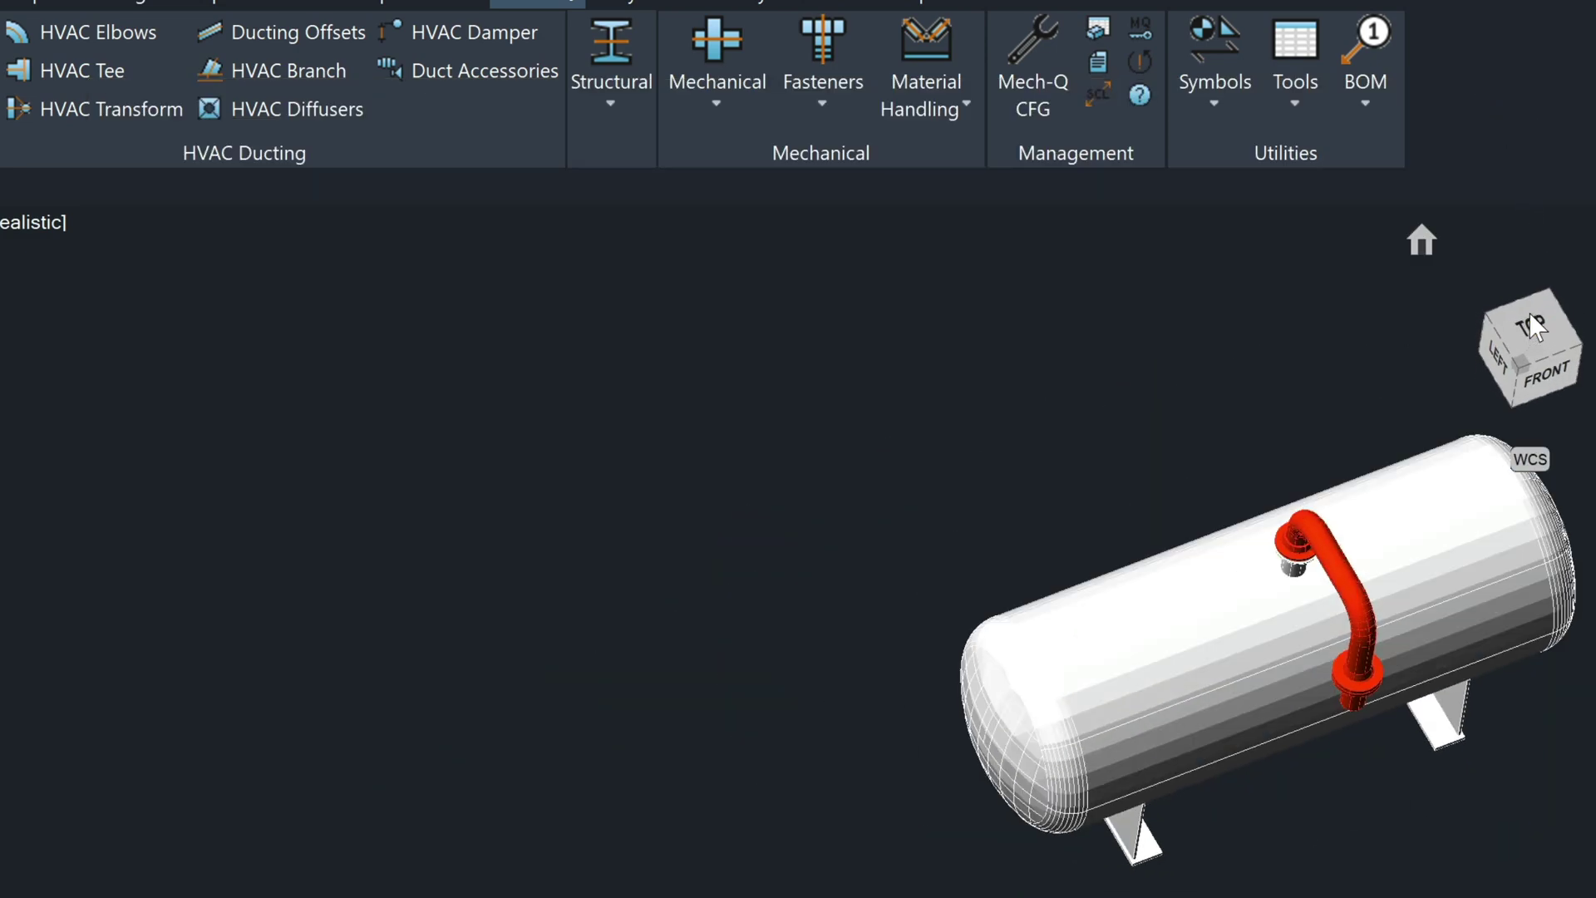
{"action": "type", "text": "z"}
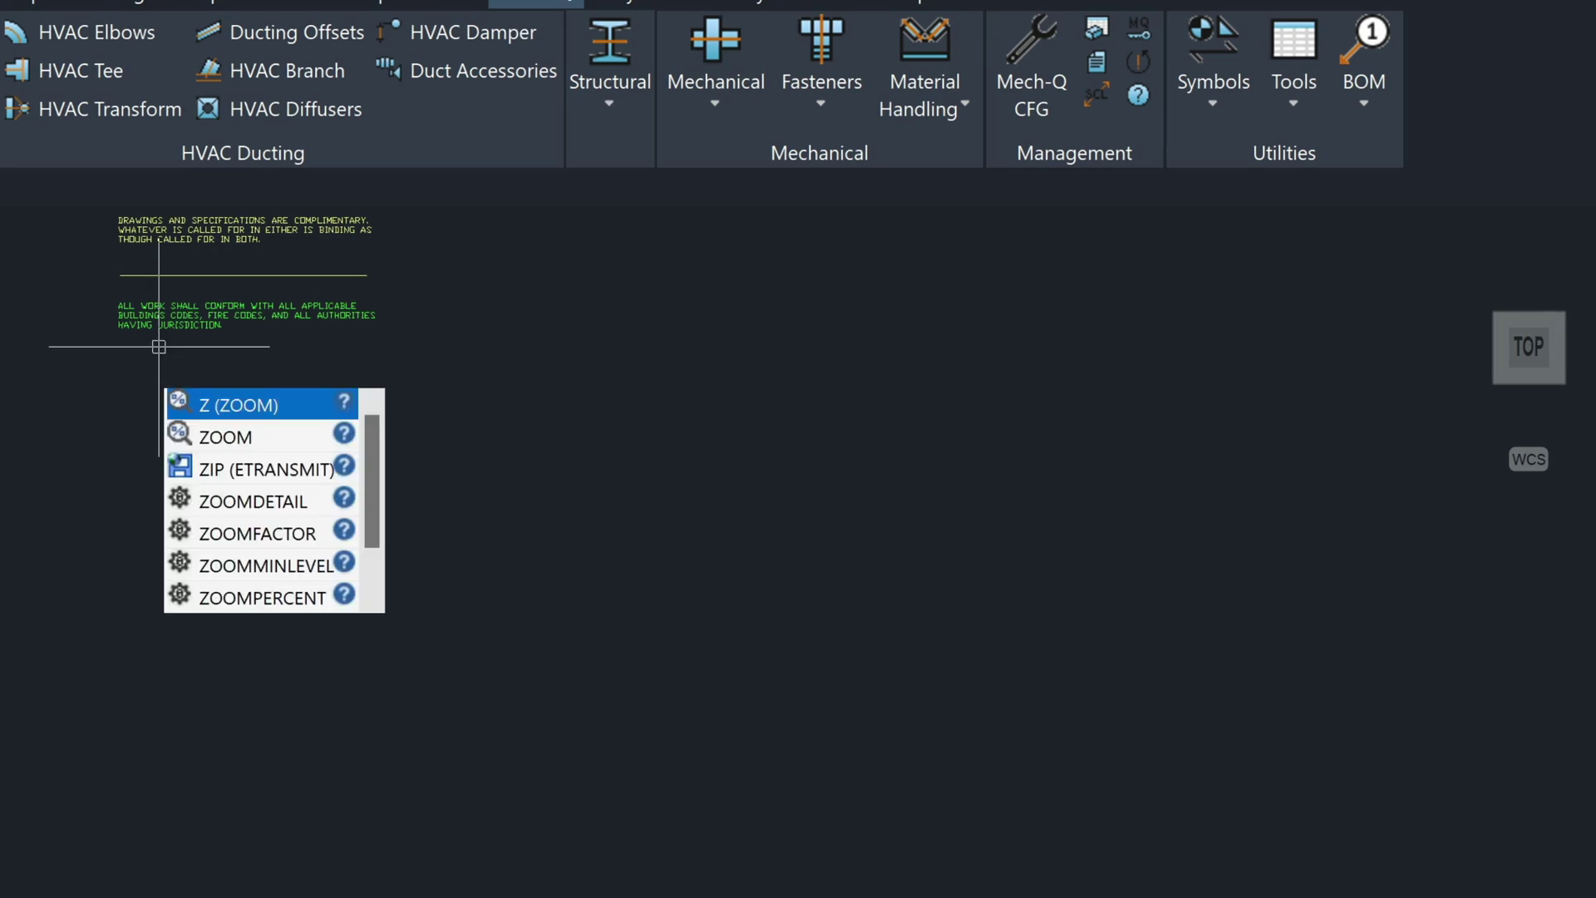
{"action": "key", "text": "Return"}
{"action": "left_click", "coordinate": [33, 218]}
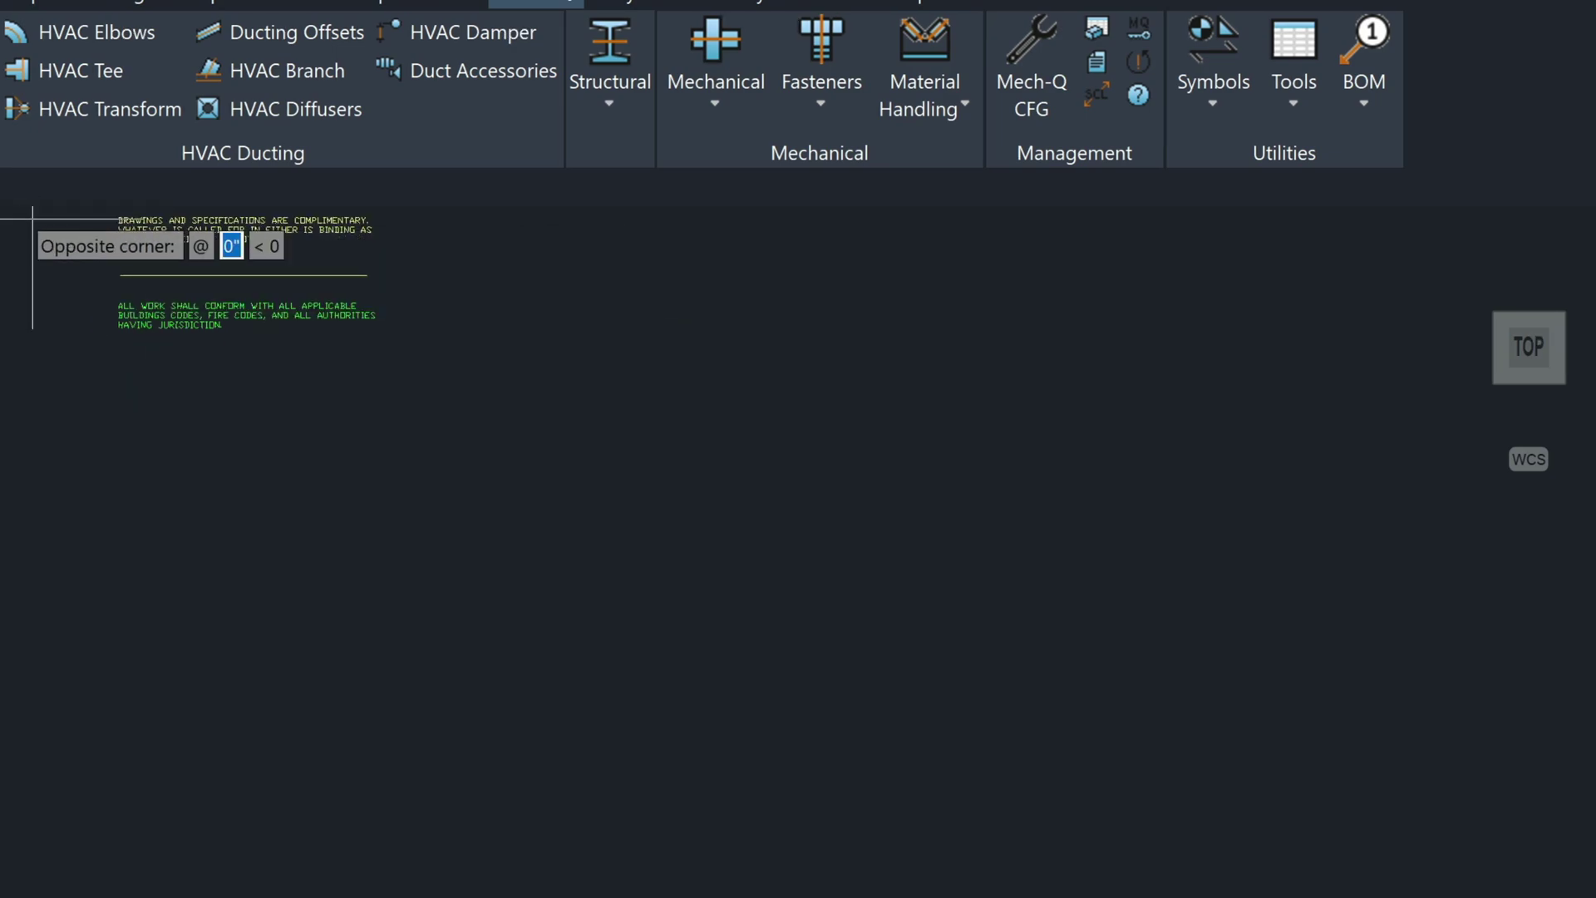
{"action": "left_click", "coordinate": [488, 441]}
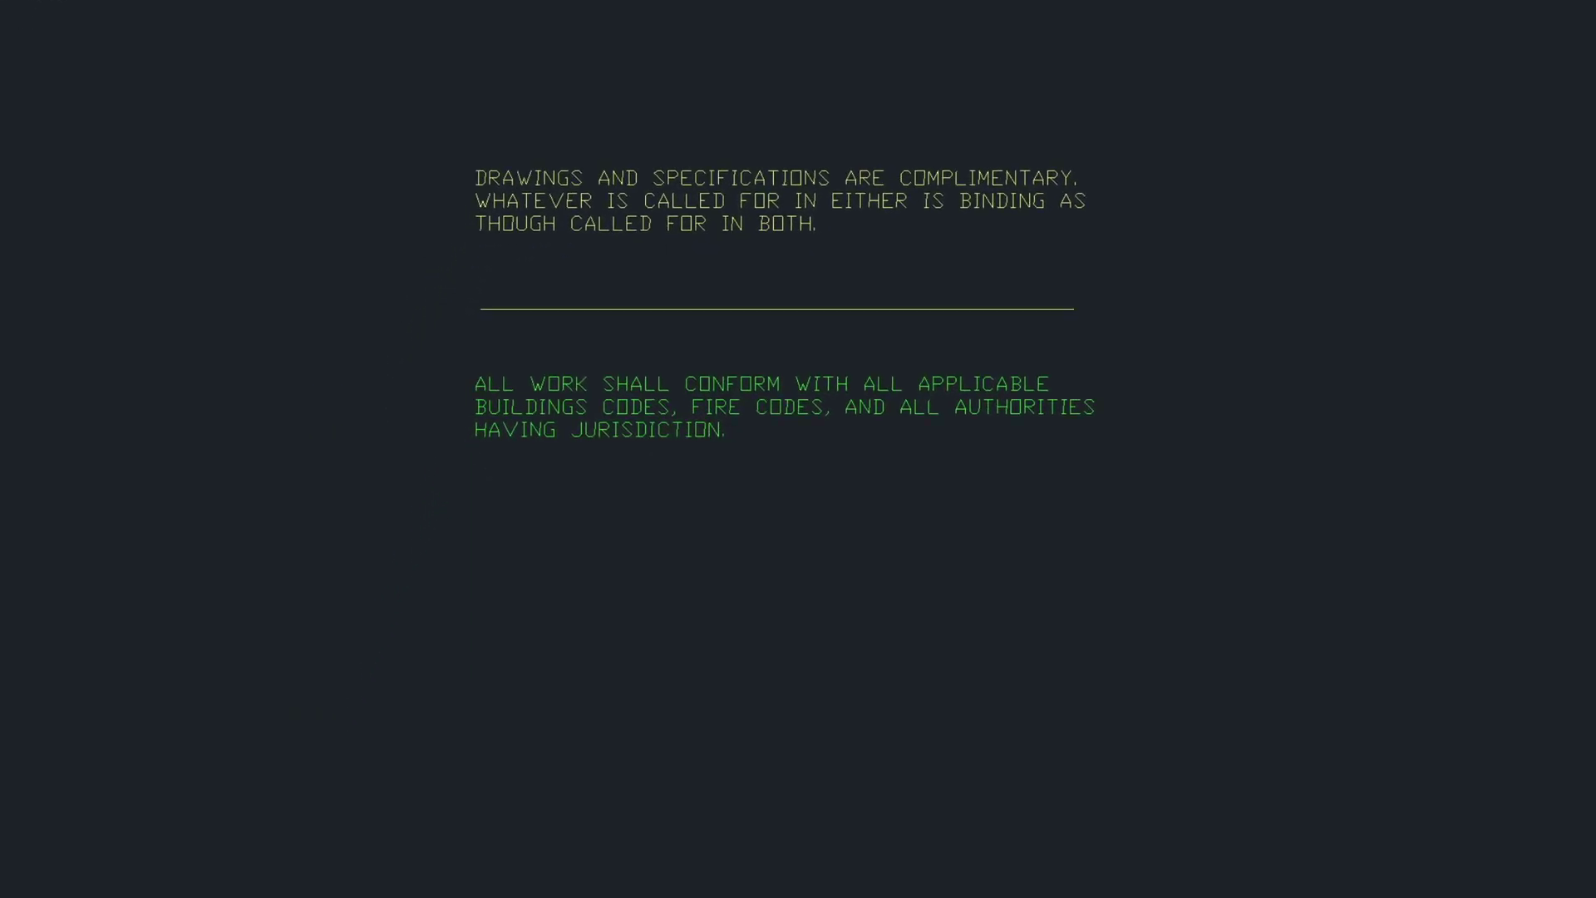
Run LAYMRG and choose the TEXT layer by name as the layer to merge
{"action": "type", "text": "LAYM"}
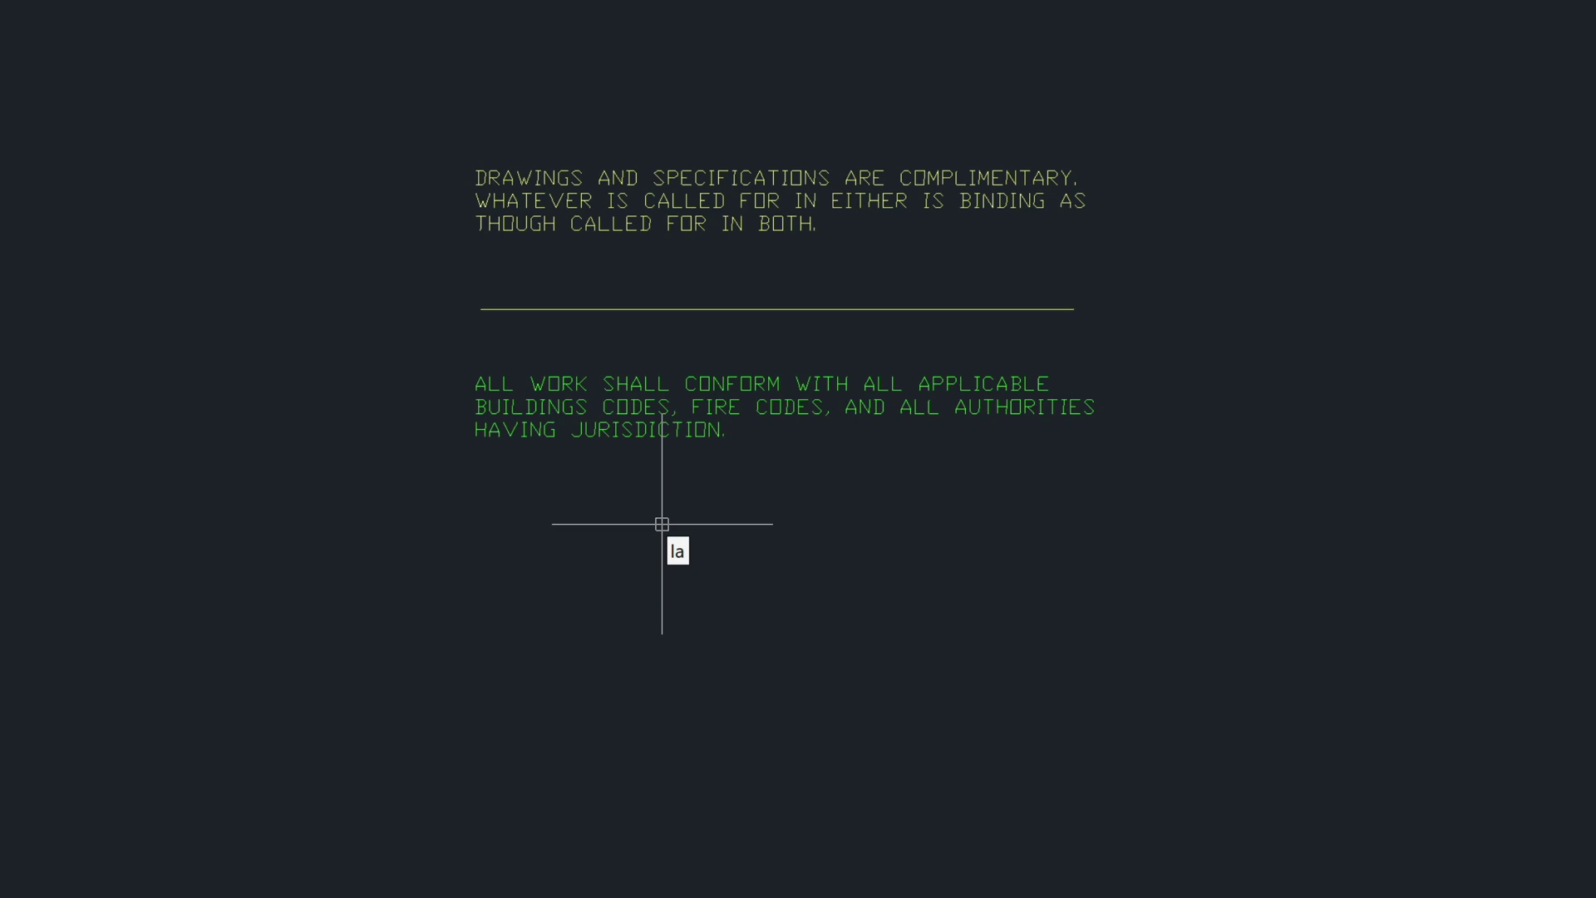
{"action": "key", "text": "Down"}
{"action": "key", "text": "Down"}
{"action": "key", "text": "Return"}
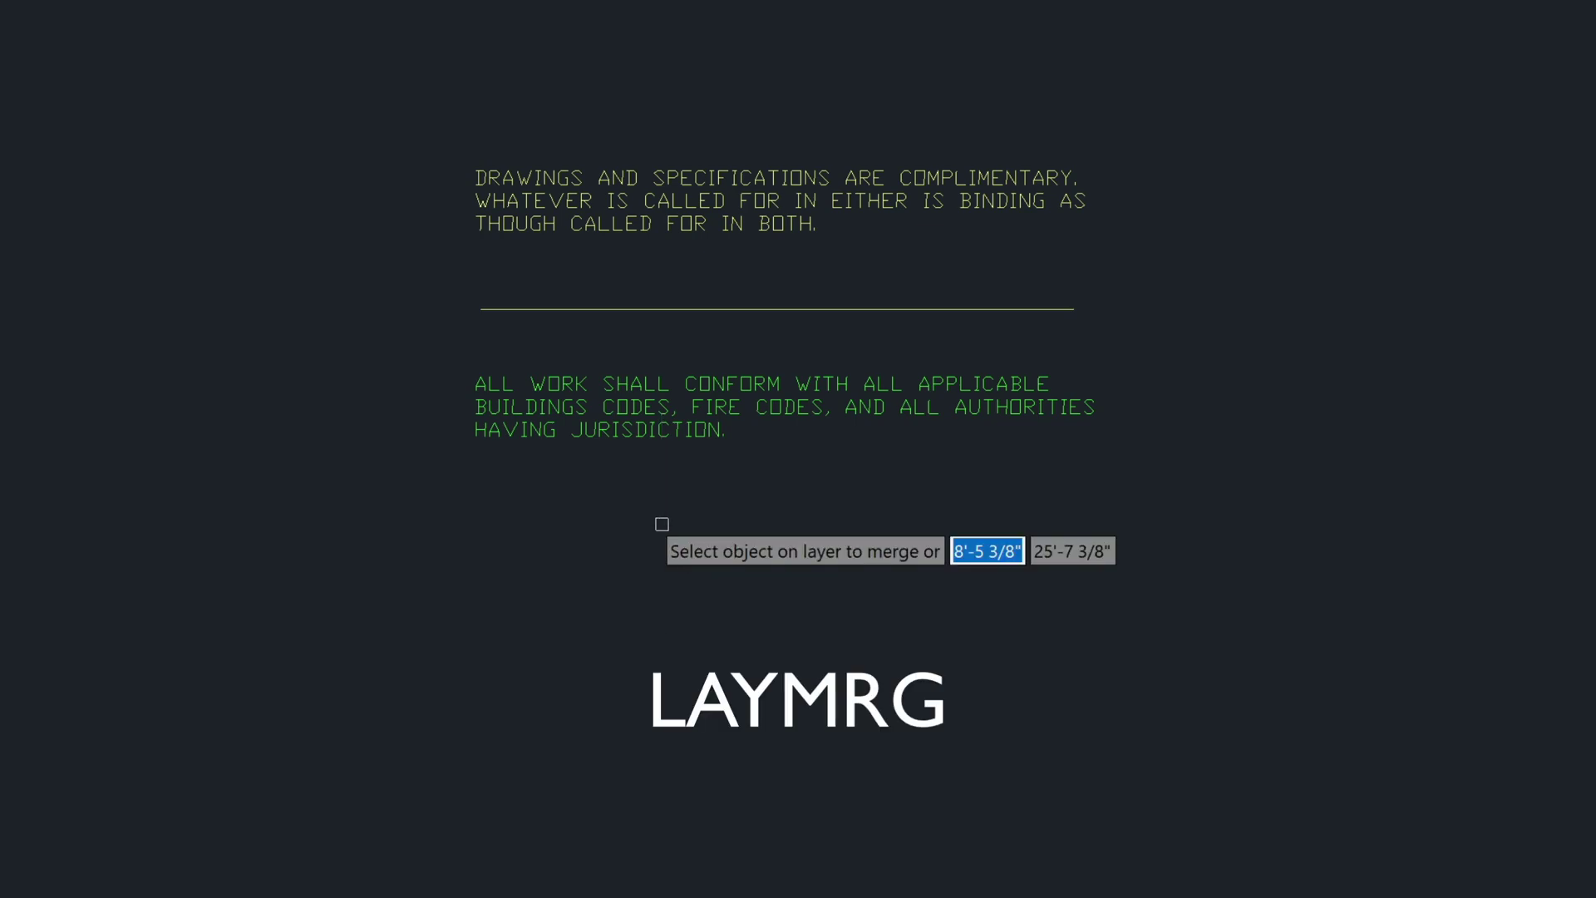
{"action": "type", "text": "n"}
{"action": "key", "text": "Return"}
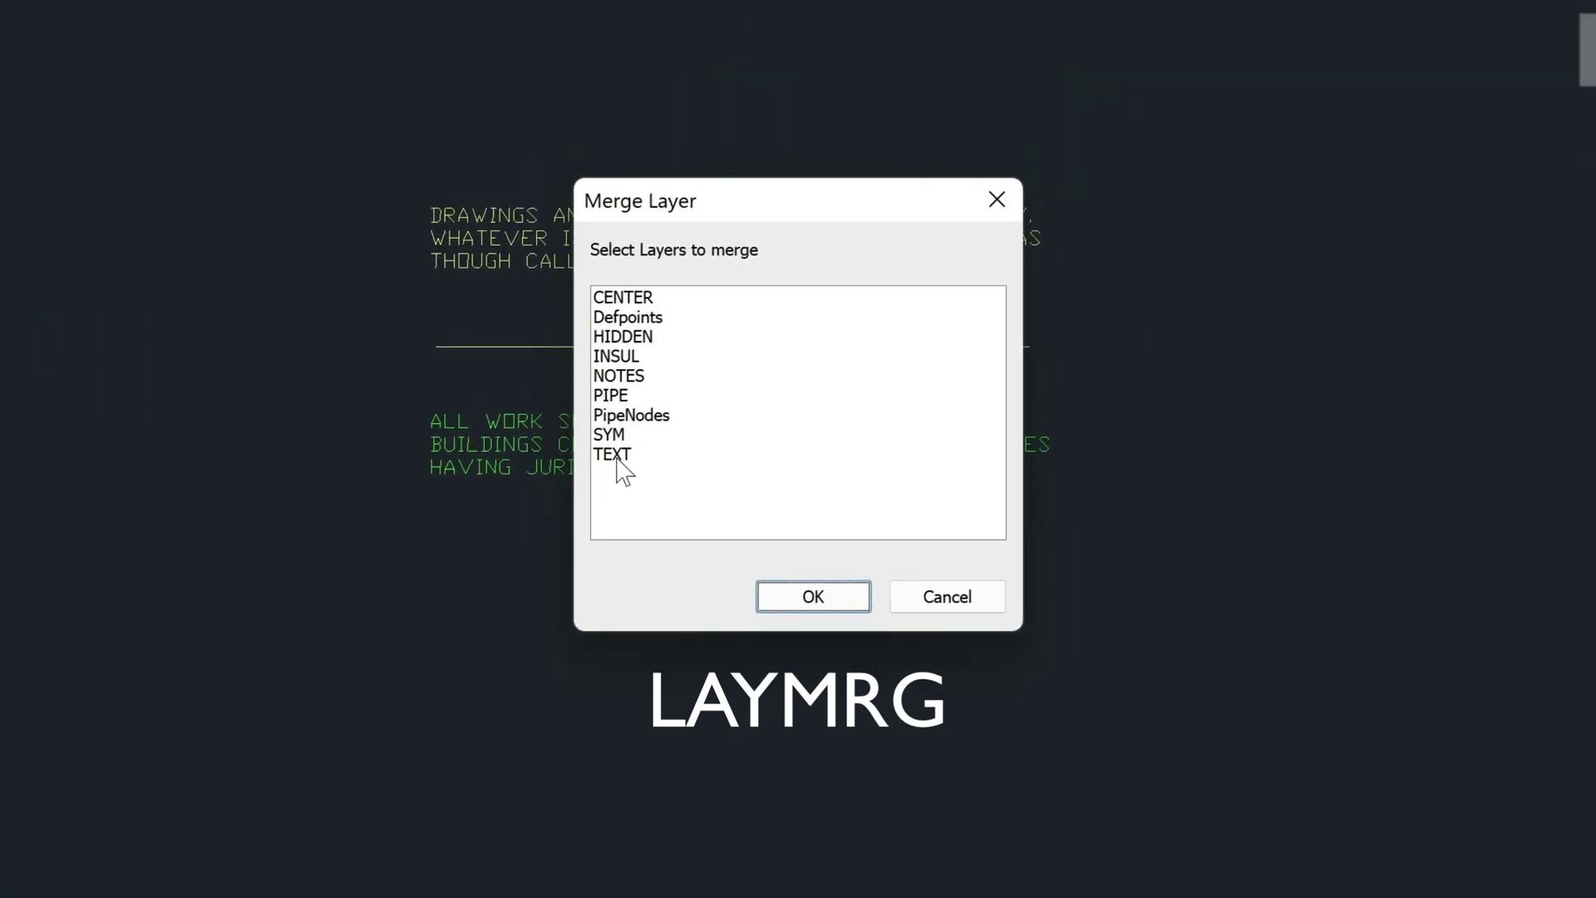
{"action": "left_click", "coordinate": [1174, 148]}
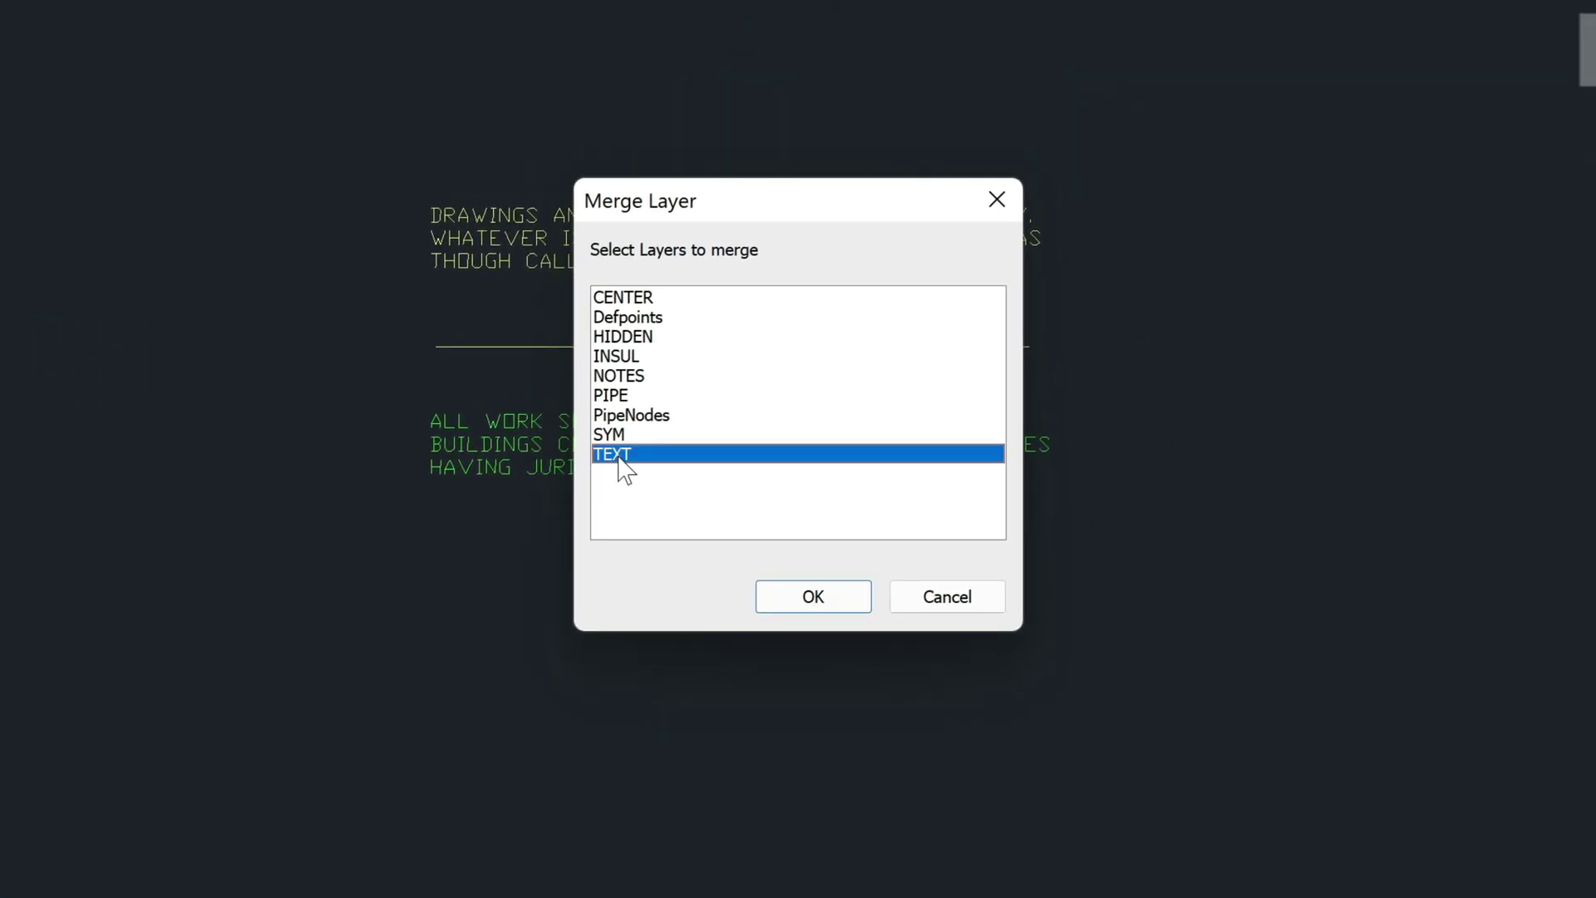
{"action": "left_click", "coordinate": [812, 596]}
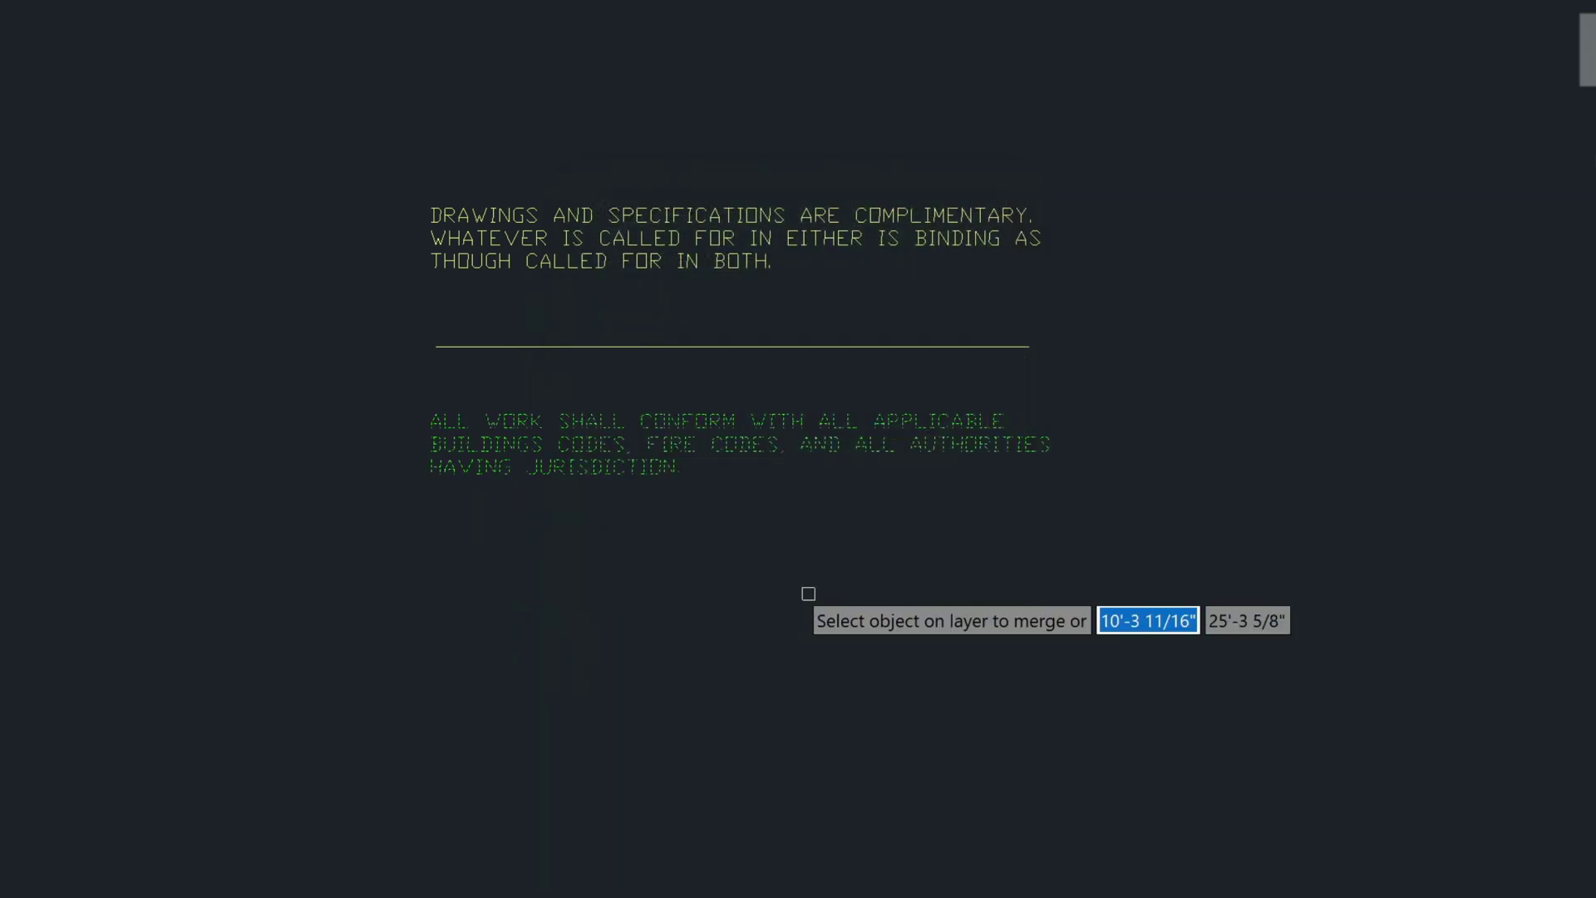
{"action": "key", "text": "Return"}
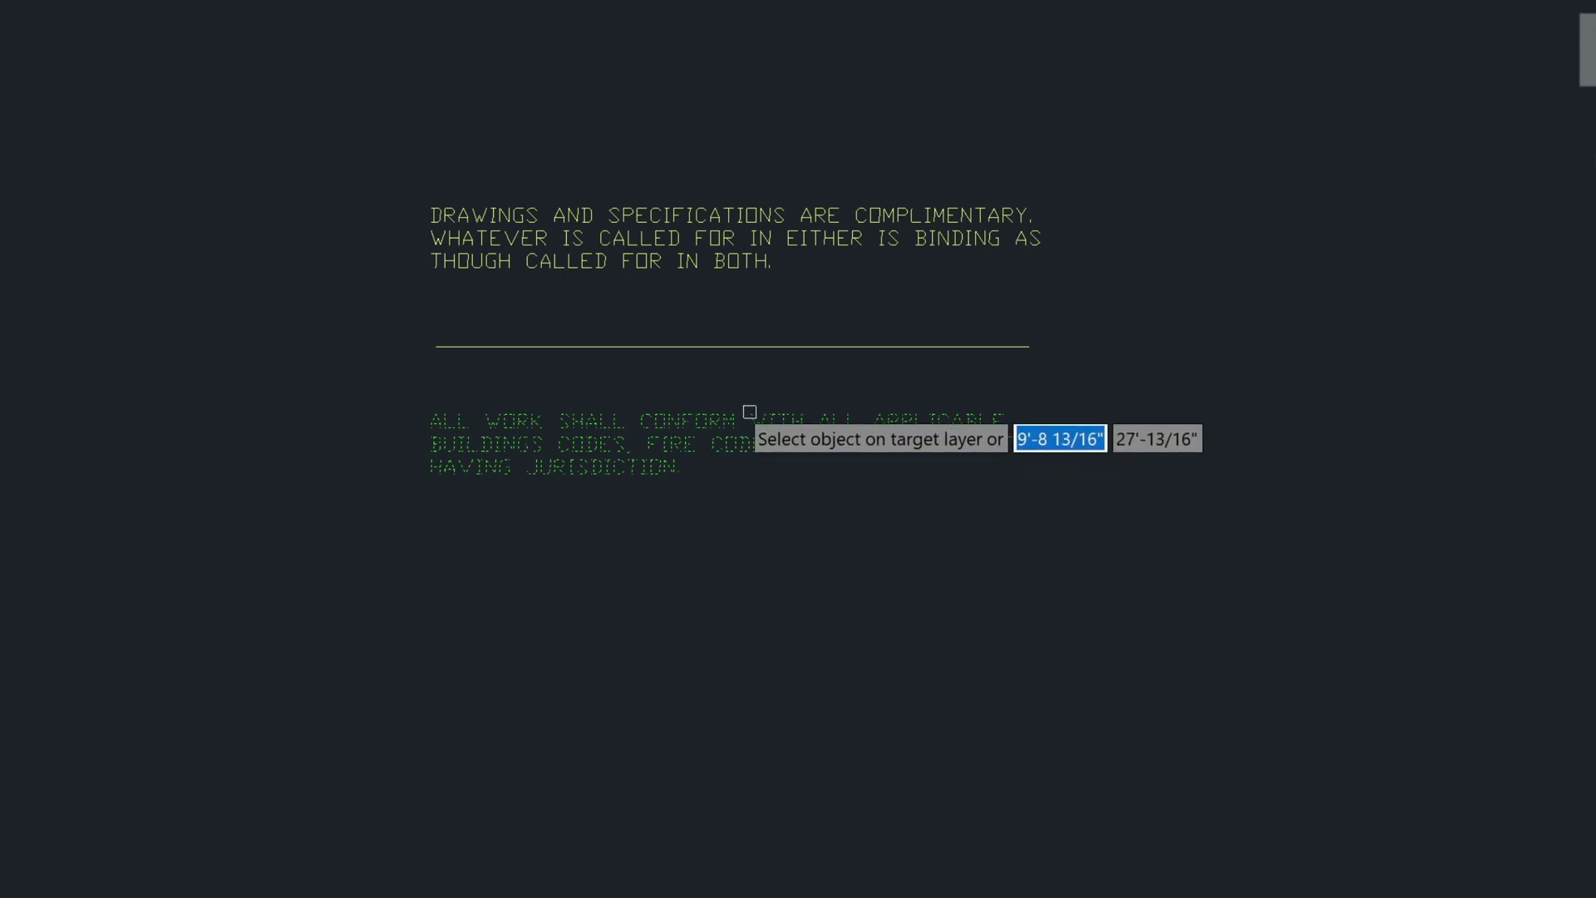
Pick NOTES as the target layer and check that nine layers remain
{"action": "type", "text": "n"}
{"action": "key", "text": "Return"}
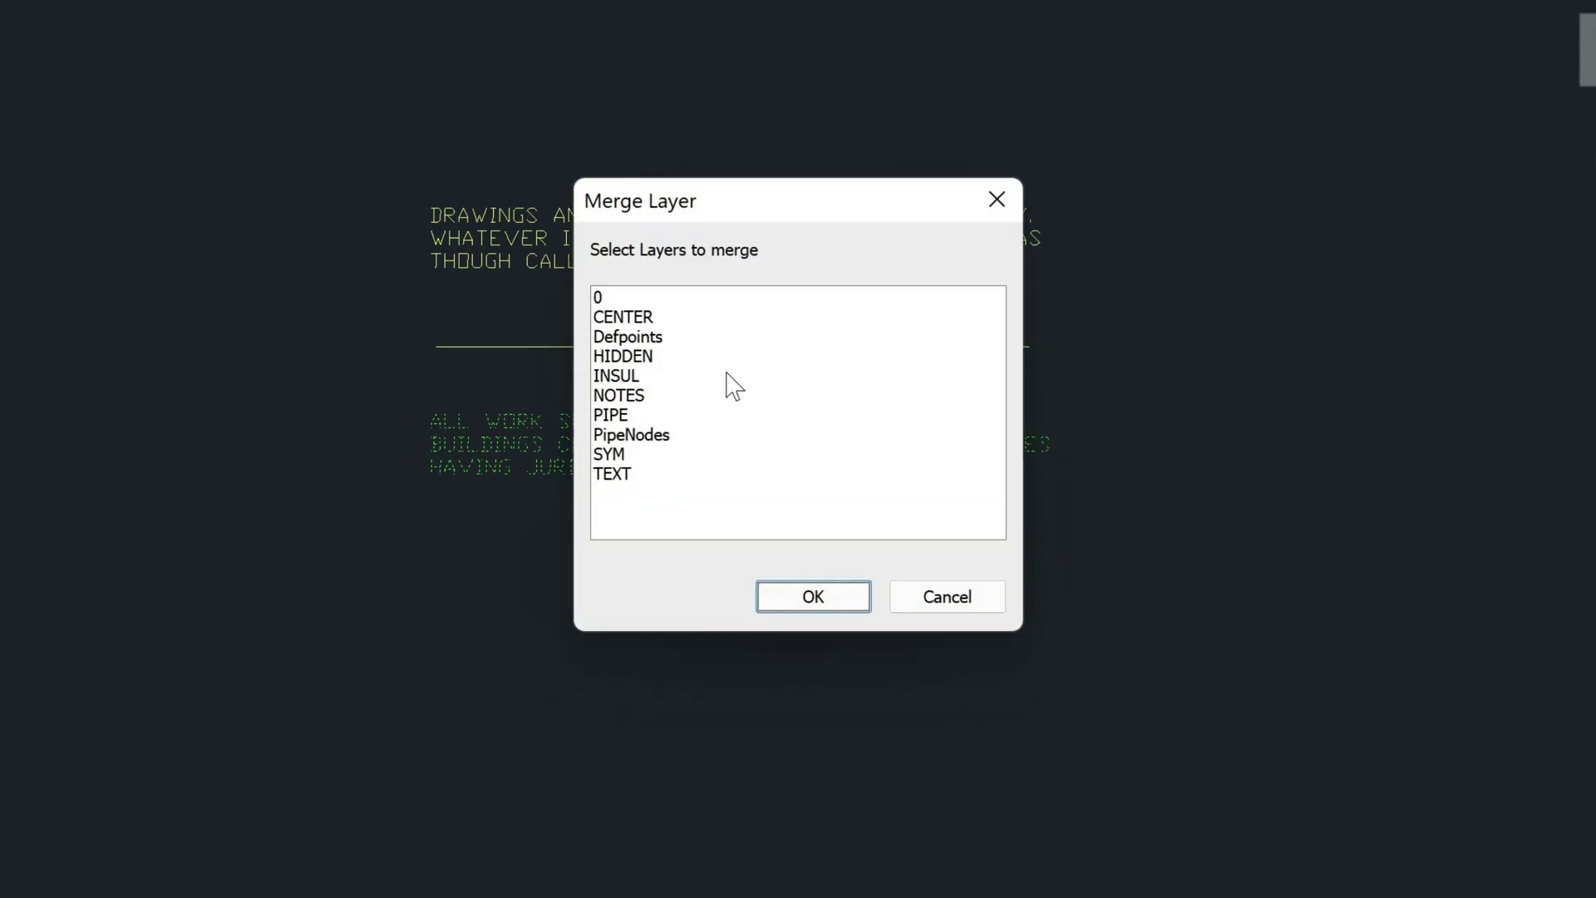
{"action": "left_click", "coordinate": [631, 396]}
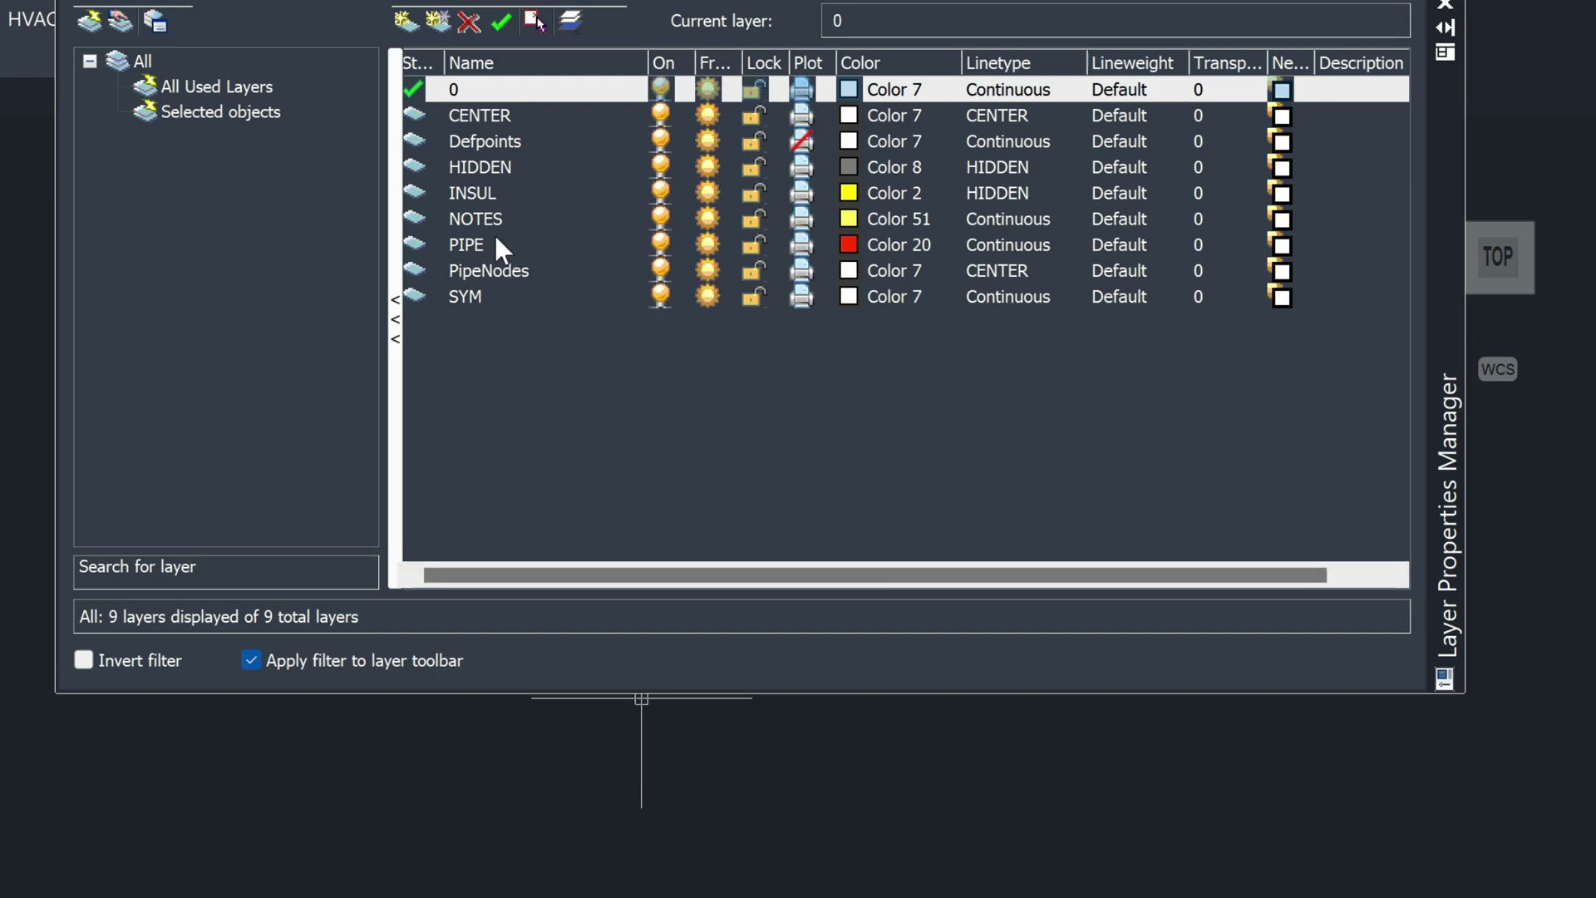
{"action": "left_click", "coordinate": [1444, 5]}
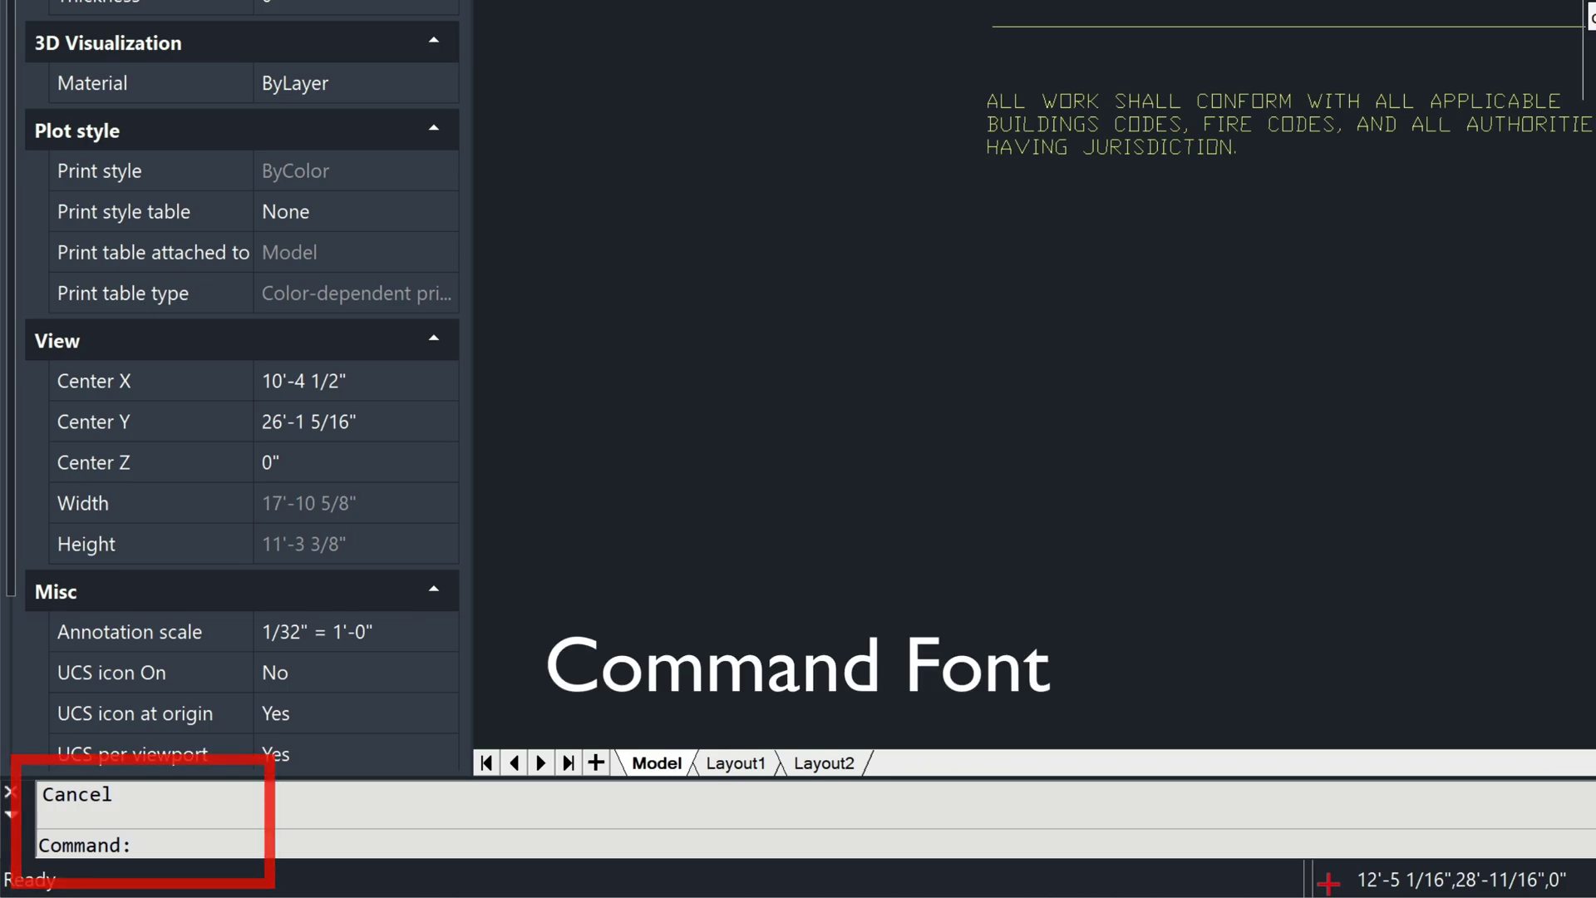
Set the command bar font to 16-point Consolas in the Options Display tab
{"action": "type", "text": "OP"}
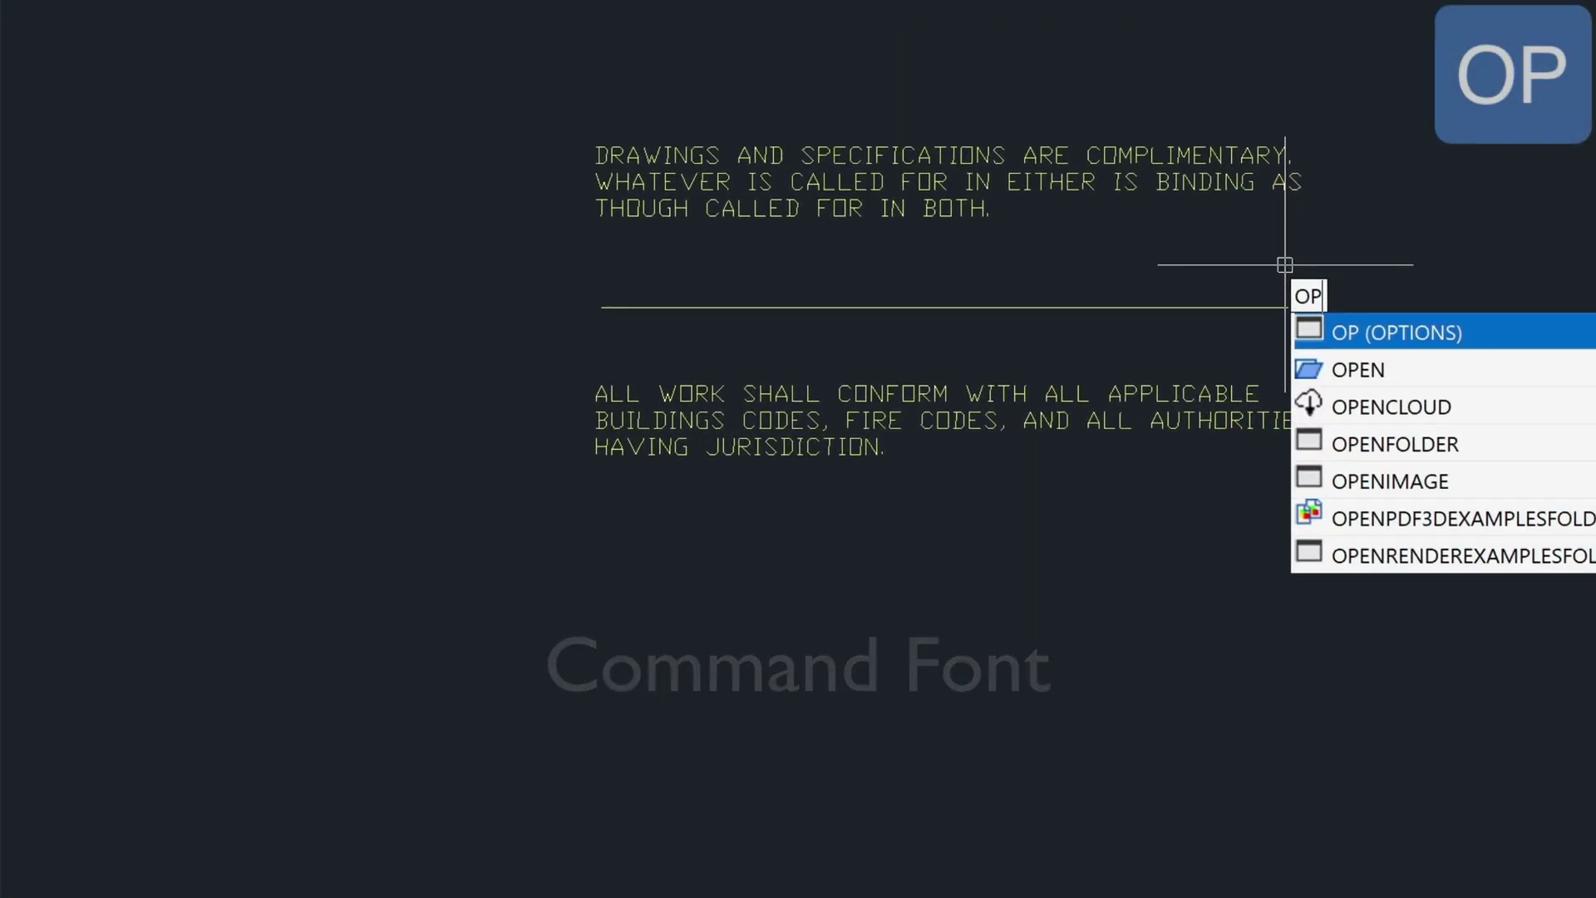
{"action": "key", "text": "Return"}
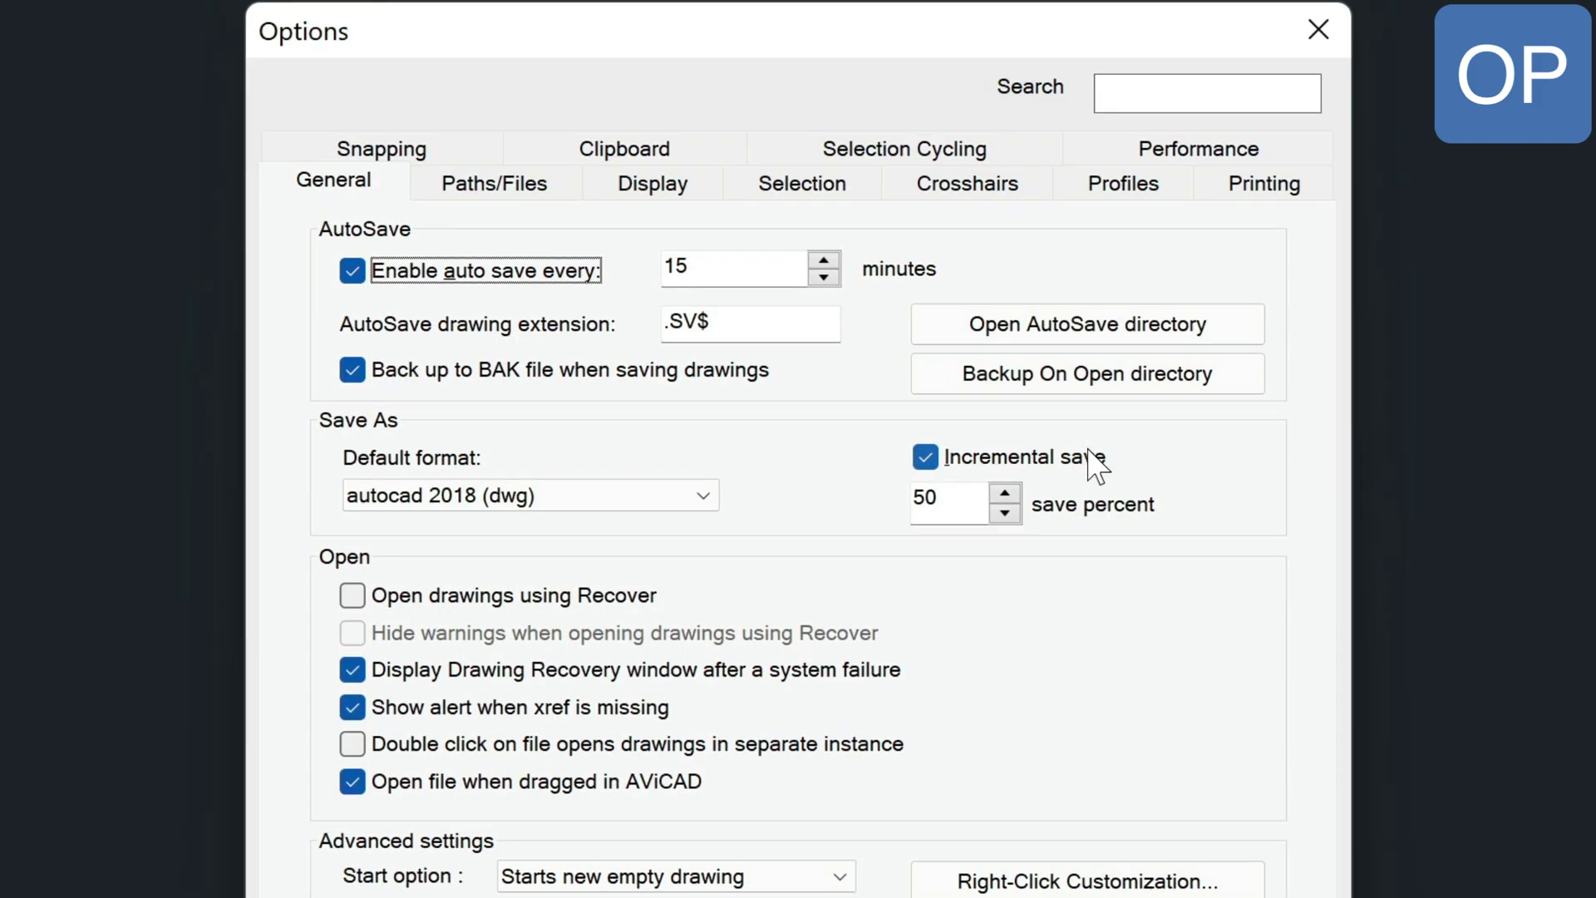
{"action": "left_click", "coordinate": [686, 193]}
{"action": "left_click", "coordinate": [1036, 253]}
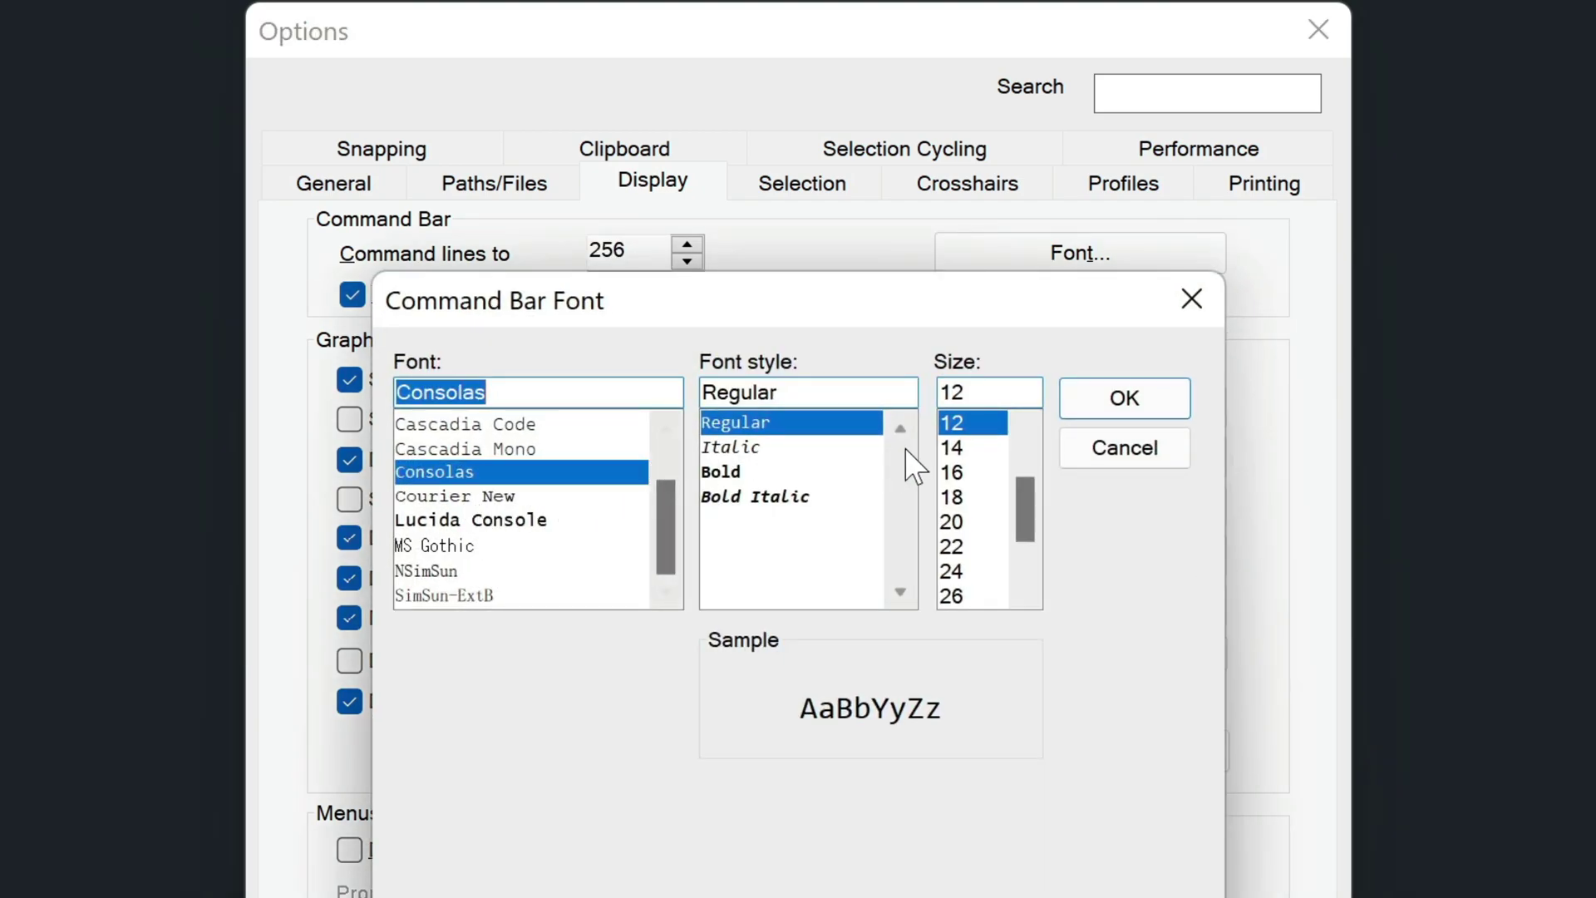
{"action": "left_click", "coordinate": [965, 472]}
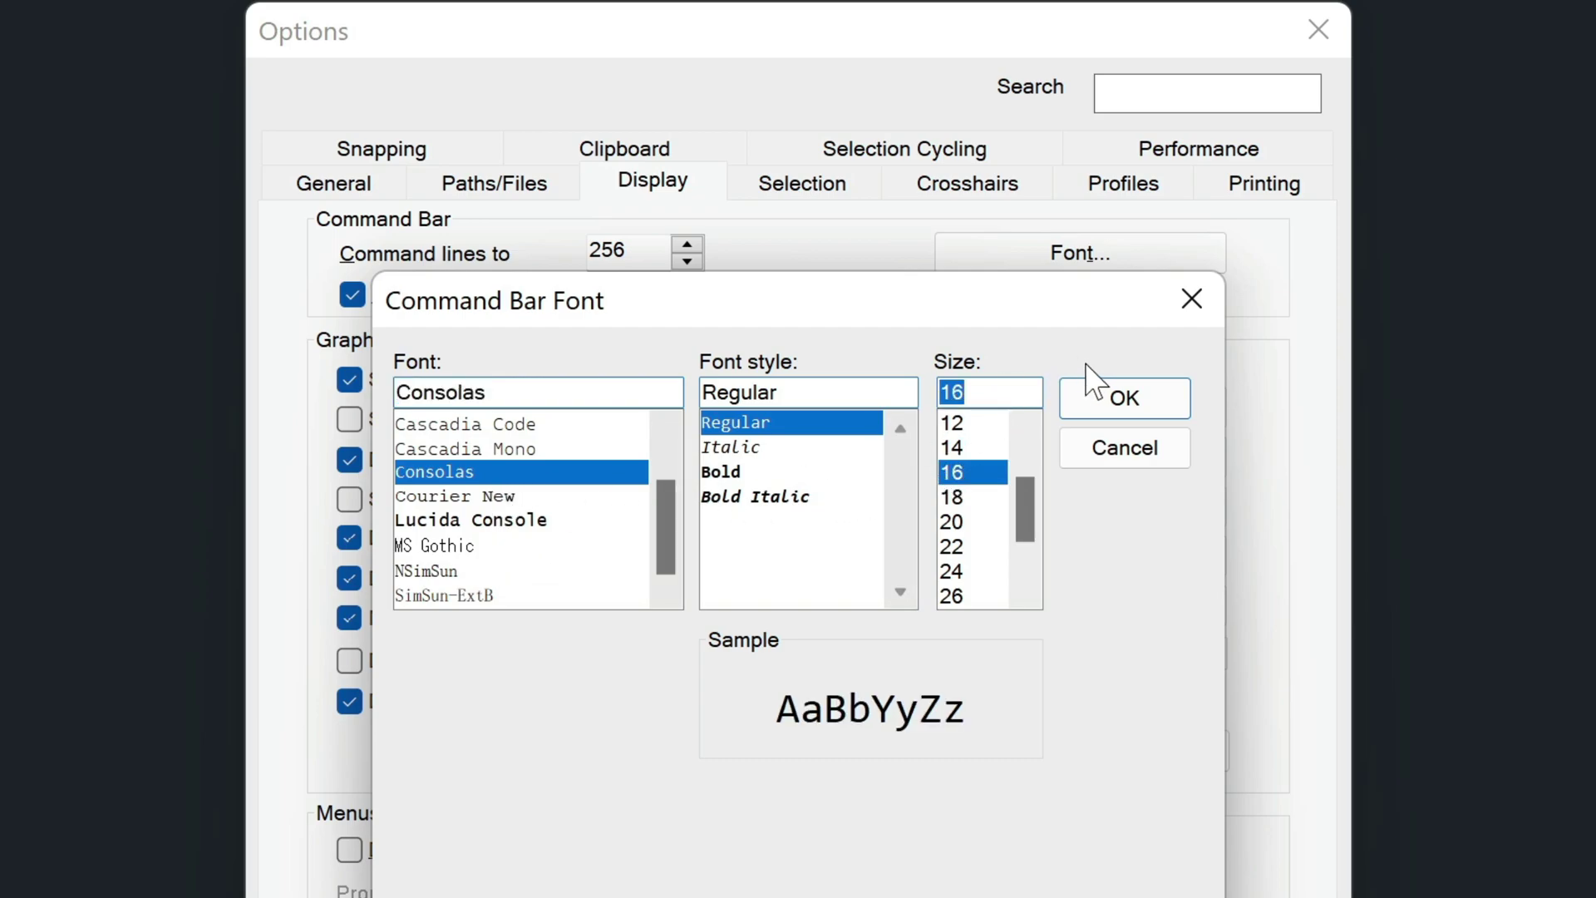
{"action": "left_click", "coordinate": [1124, 407]}
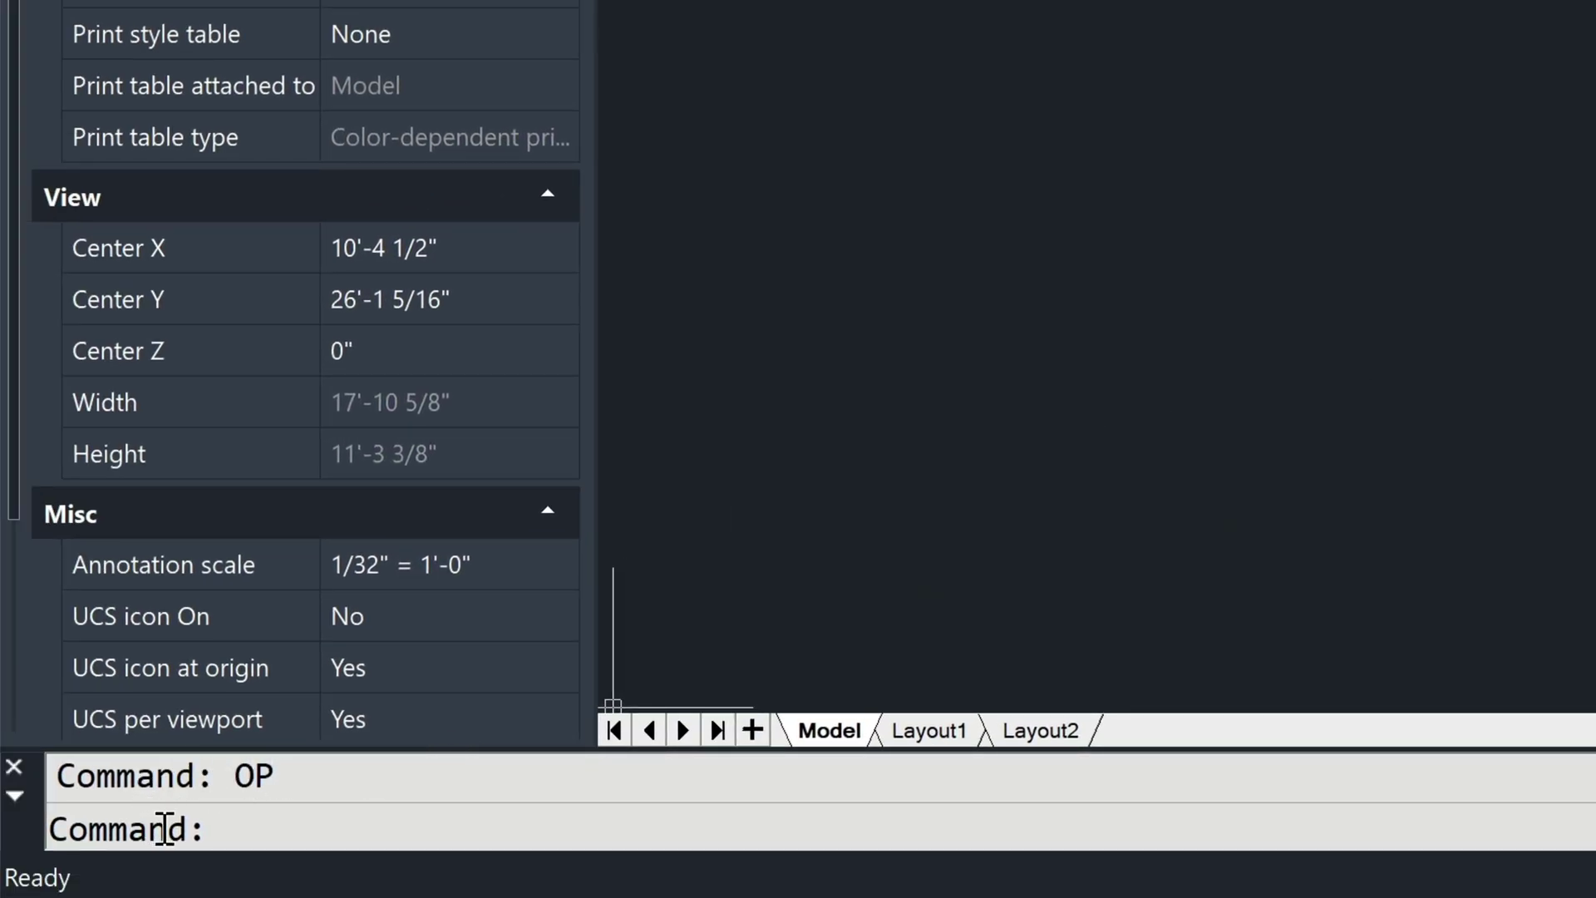
{"action": "key", "text": "Escape"}
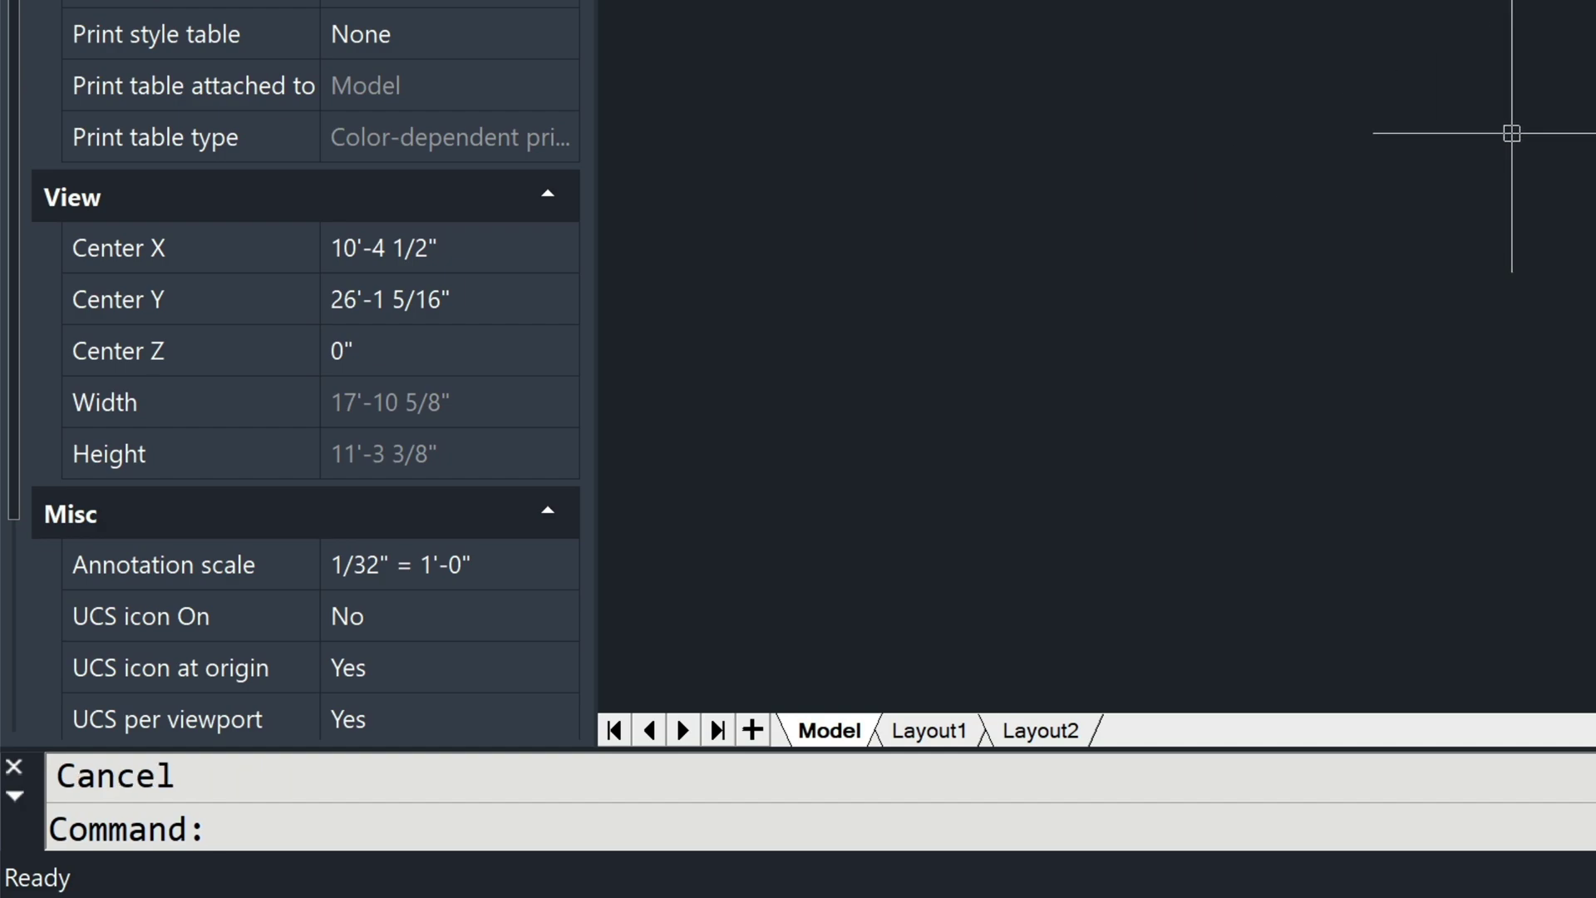
Start the REC rectangle command, then cancel it with Esc
{"action": "type", "text": "rec"}
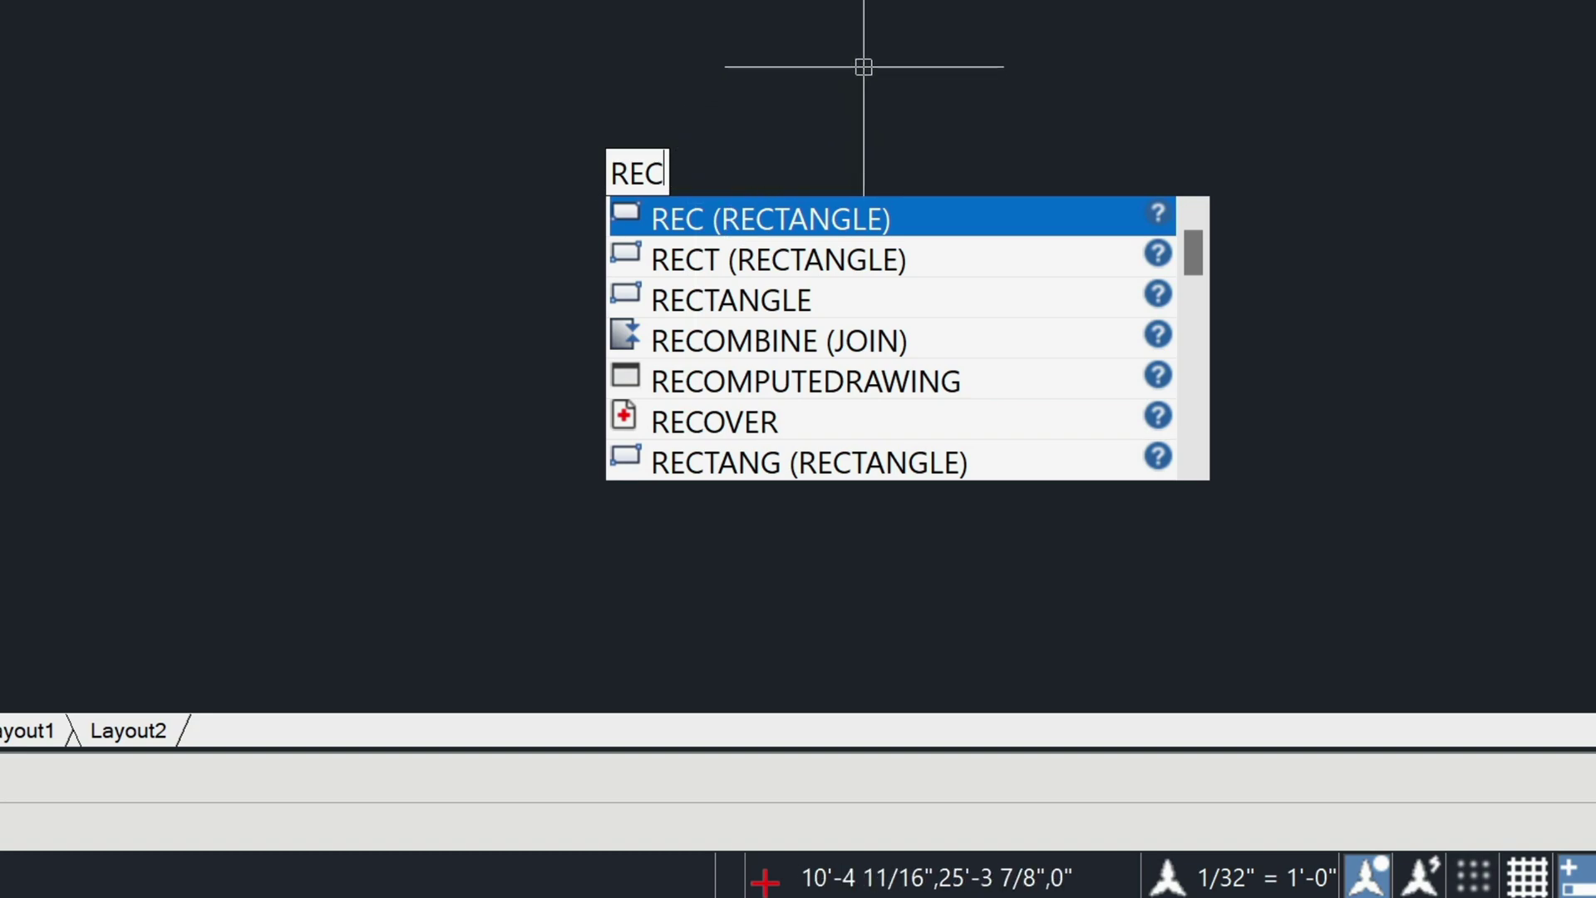
{"action": "key", "text": "Escape"}
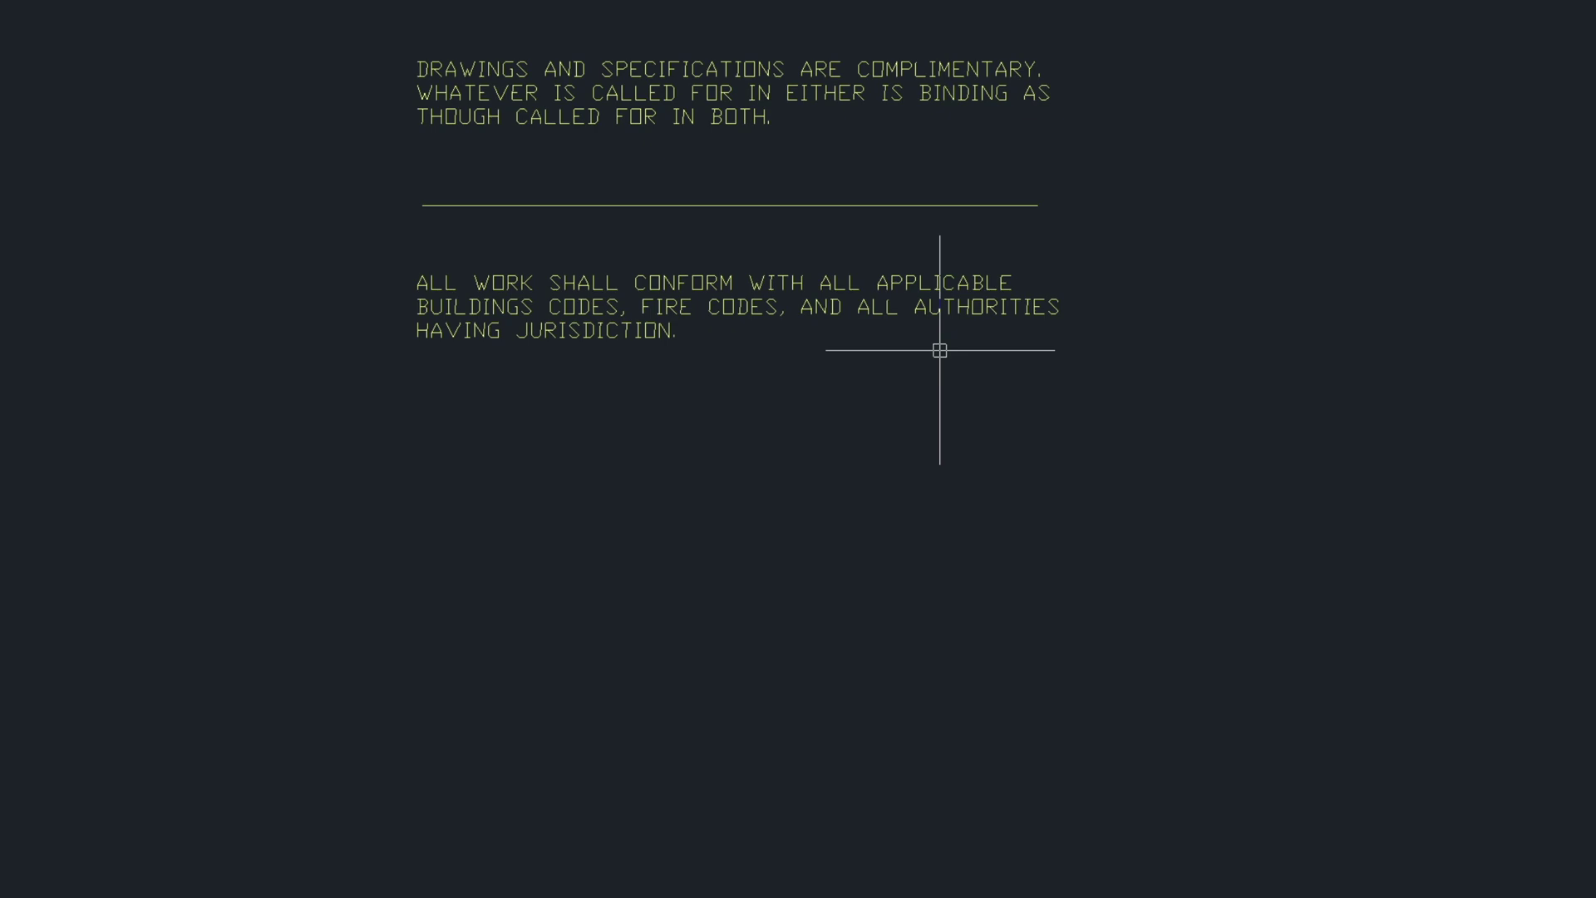
Start a TABLE from a data link, open the Data Link Manager, then cancel the new Excel link
{"action": "type", "text": "TABLE"}
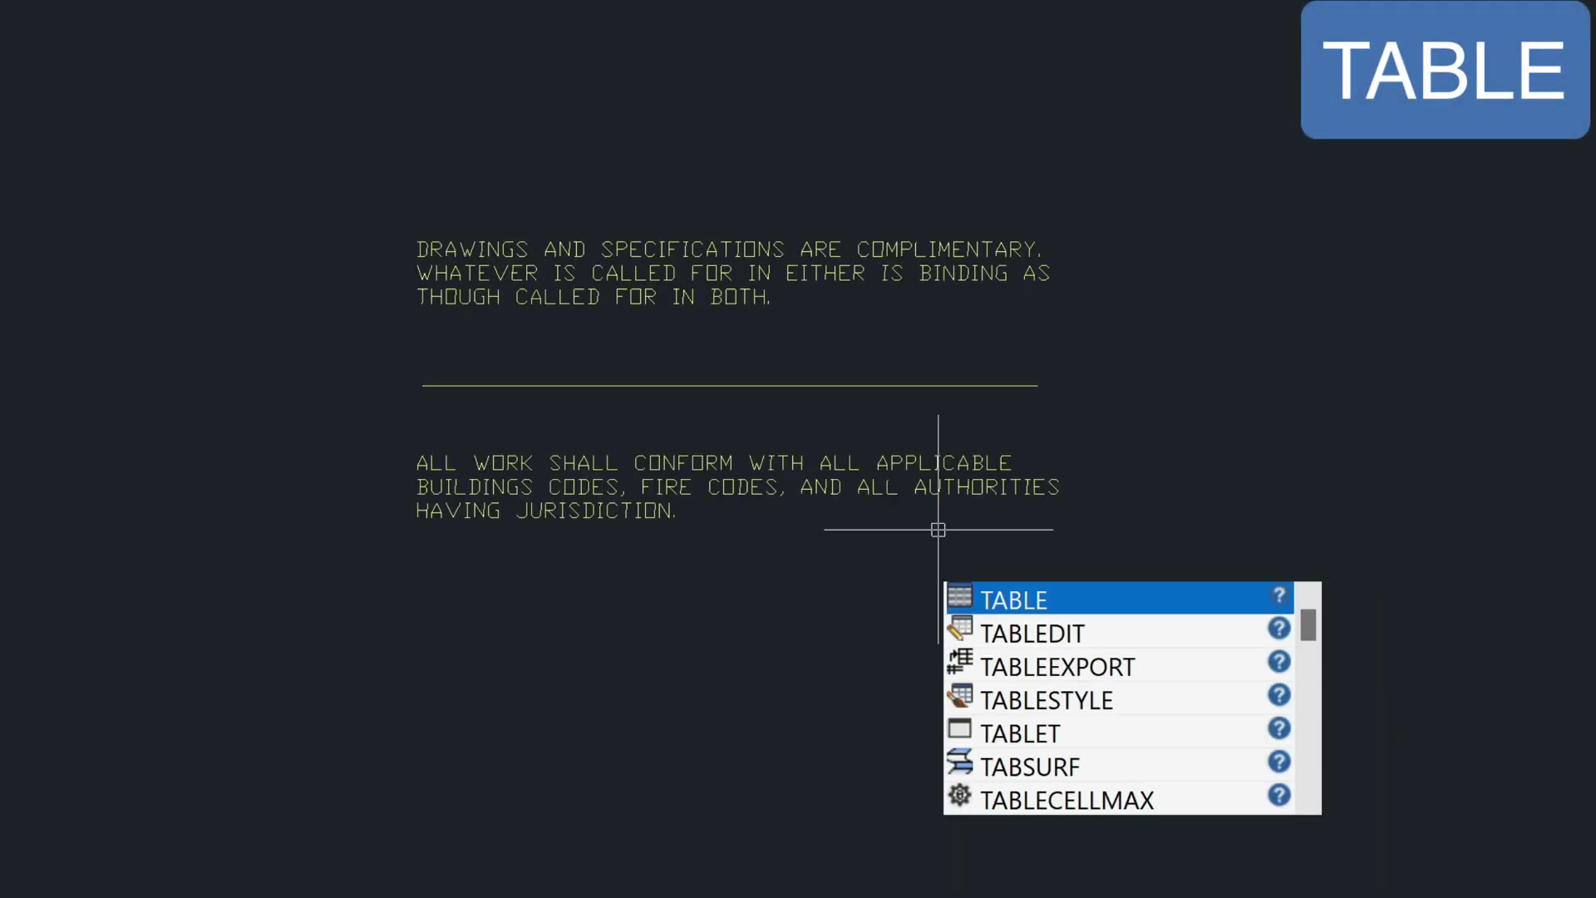
{"action": "key", "text": "Return"}
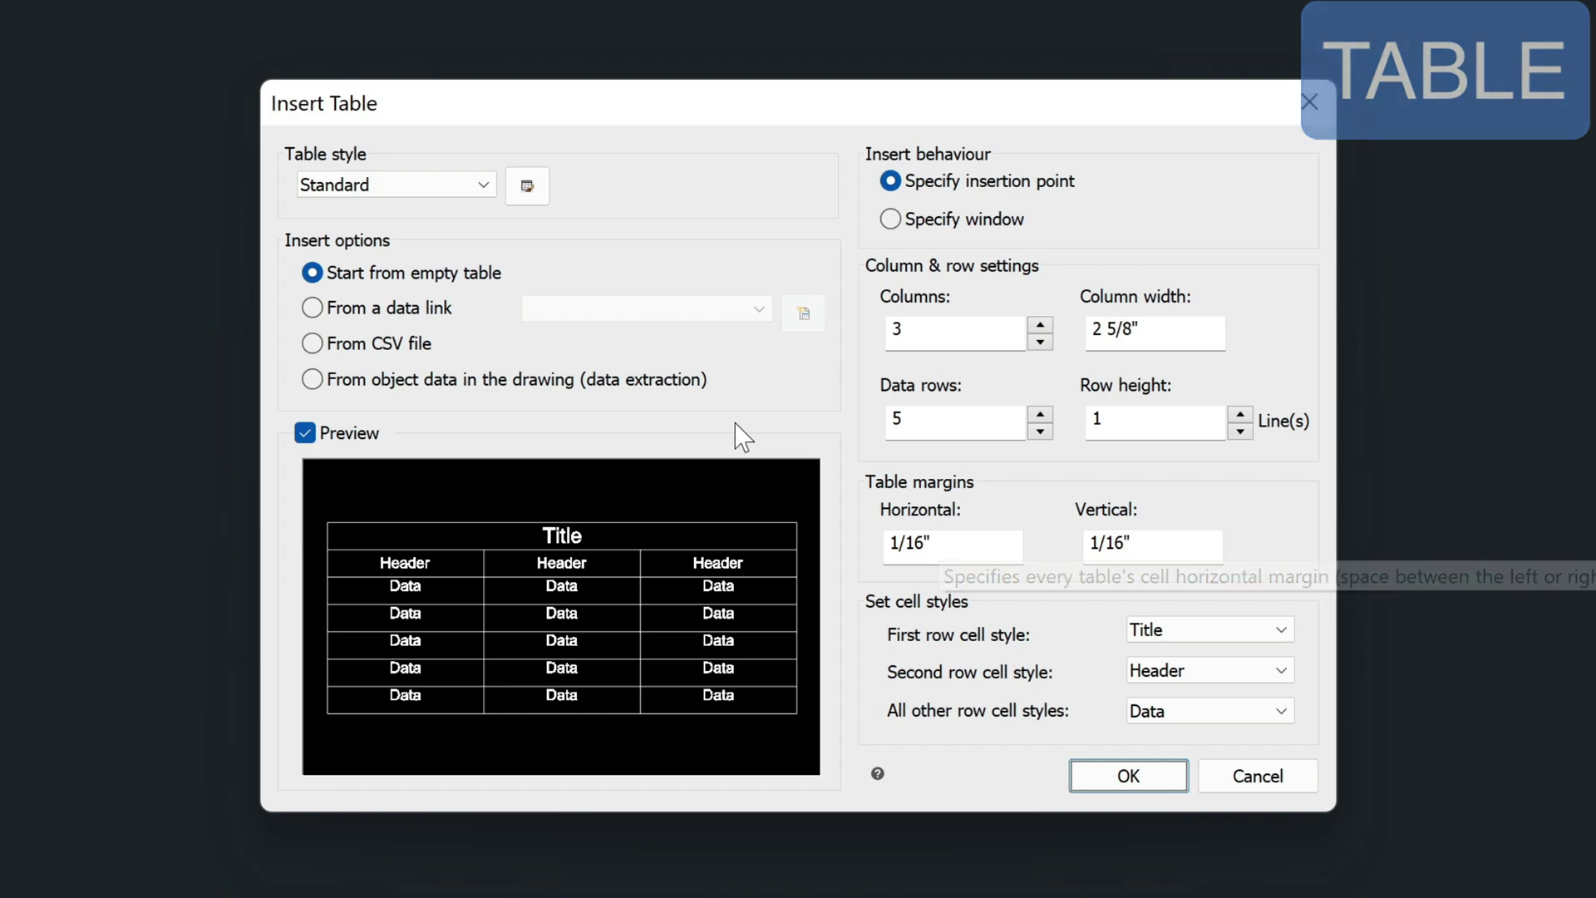
{"action": "left_click", "coordinate": [313, 309]}
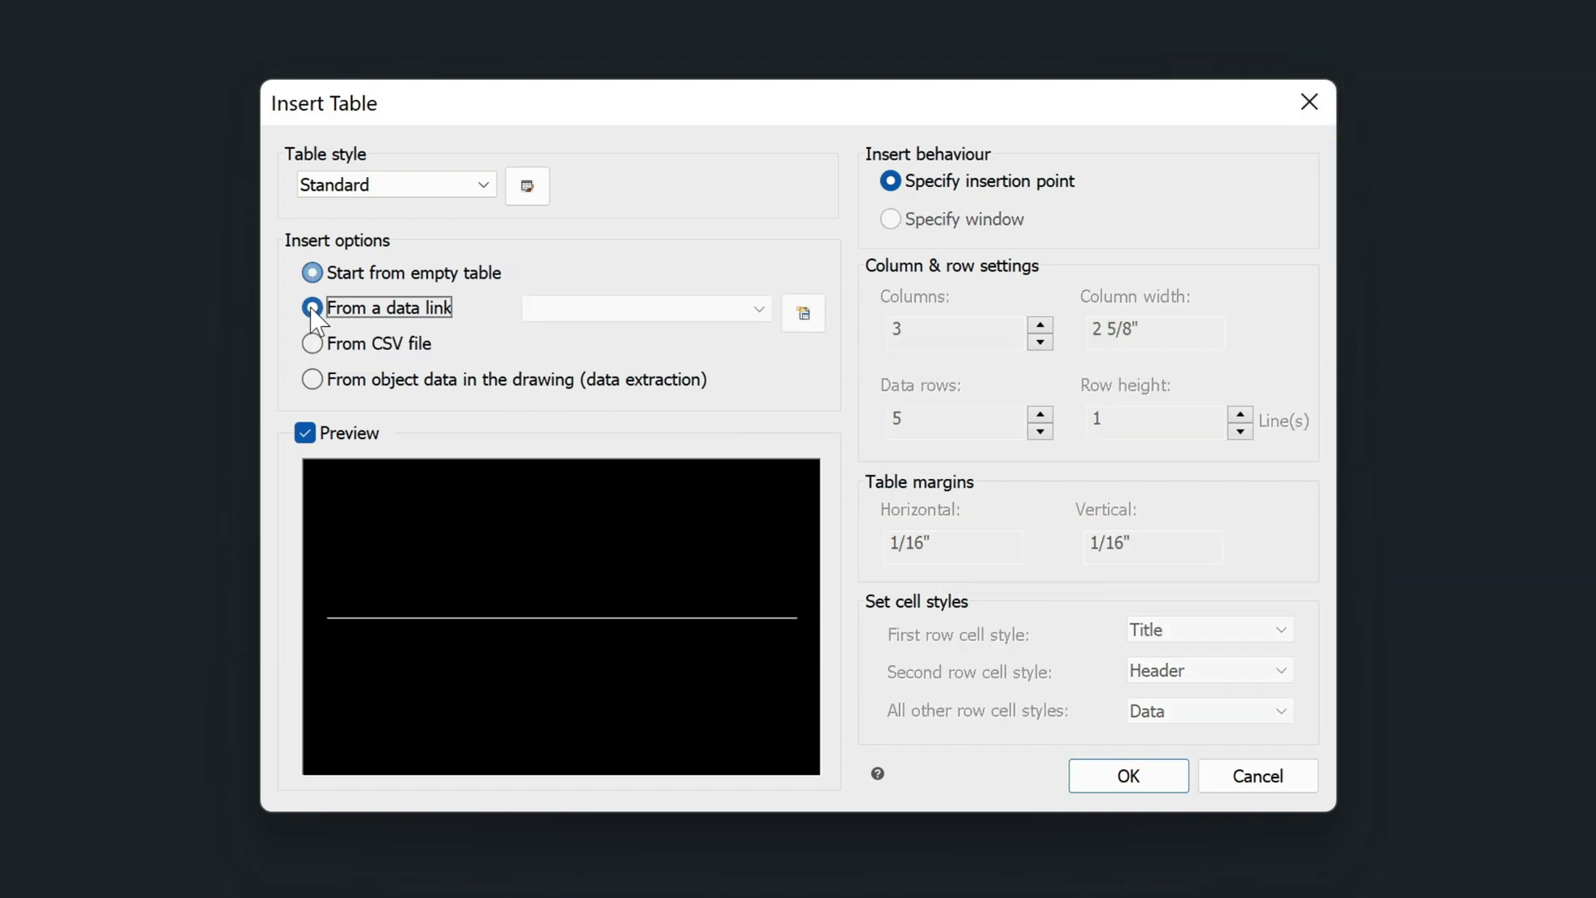
{"action": "left_click", "coordinate": [739, 310]}
{"action": "left_click", "coordinate": [720, 334]}
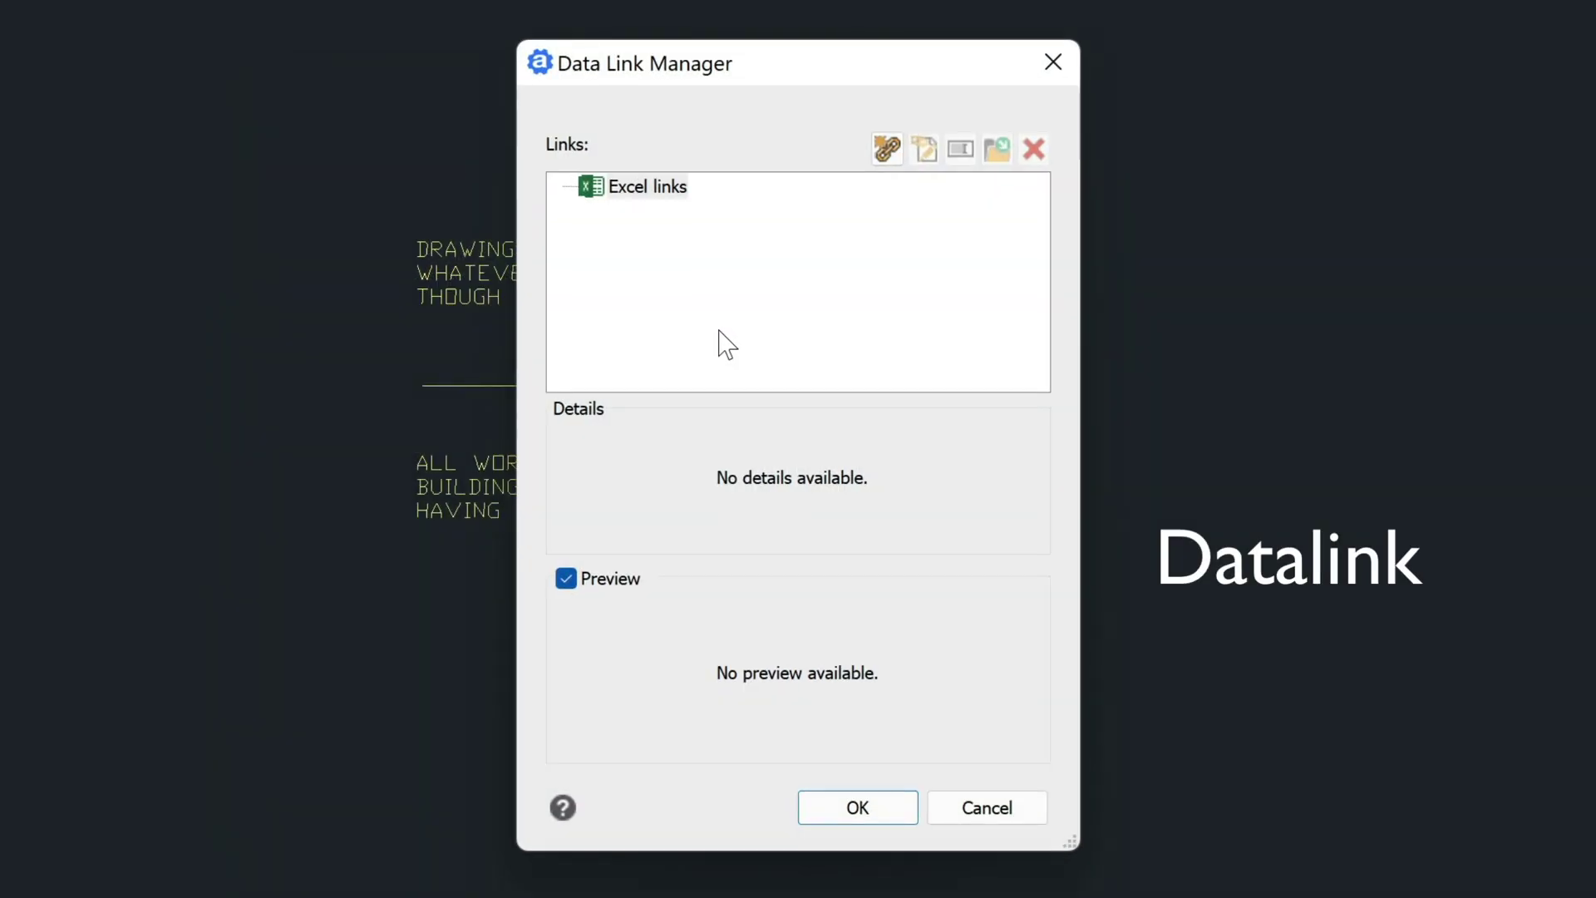
{"action": "left_click", "coordinate": [886, 150]}
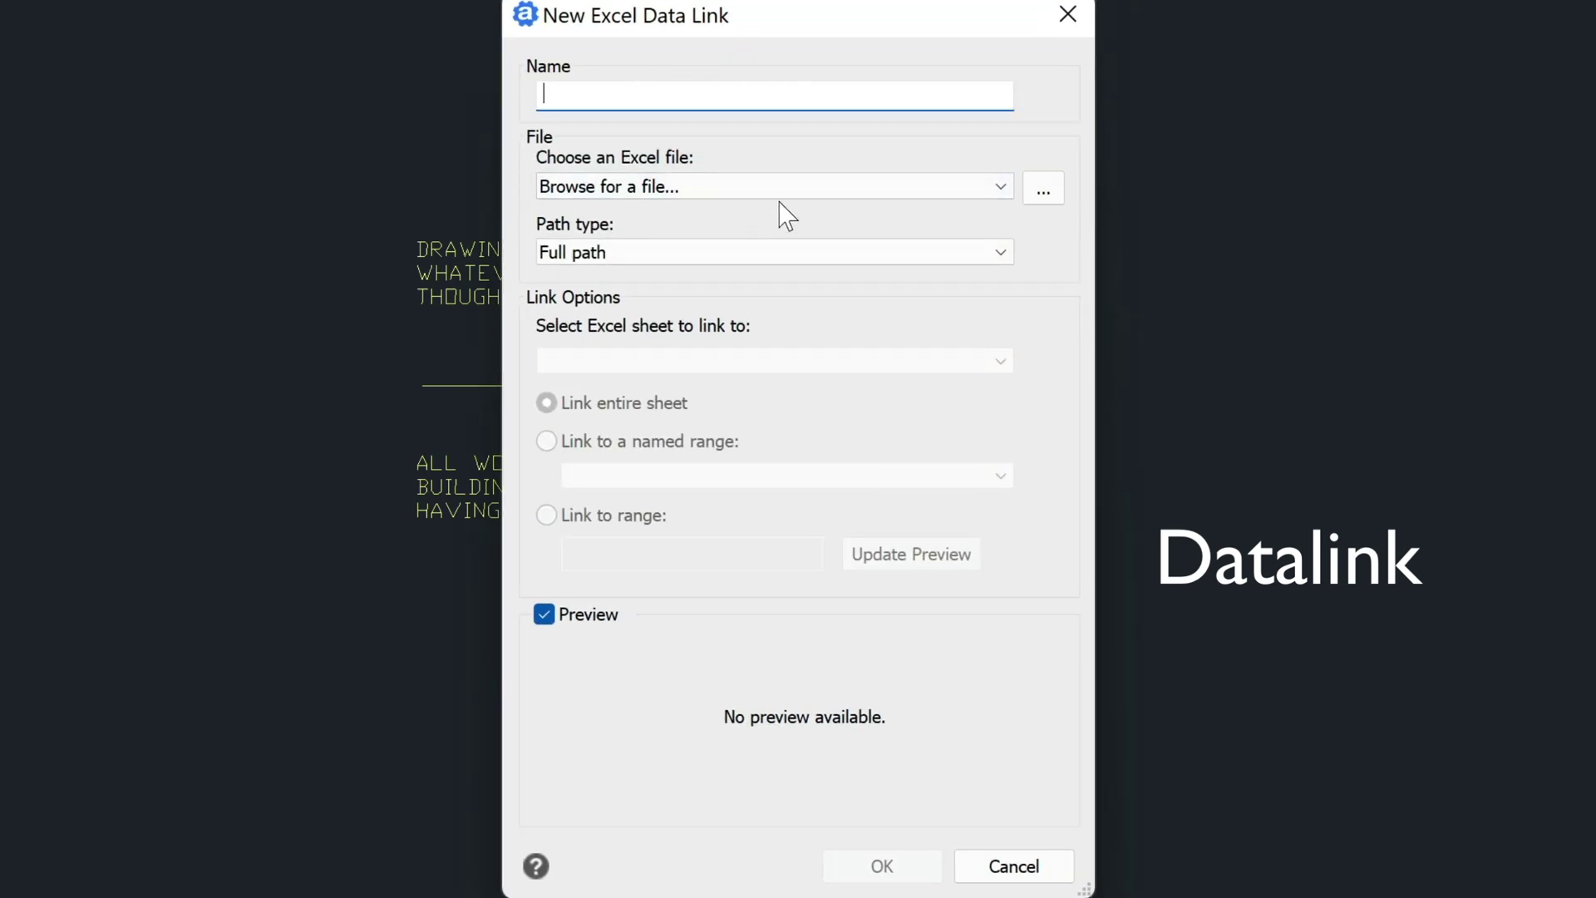
{"action": "left_click", "coordinate": [1035, 865]}
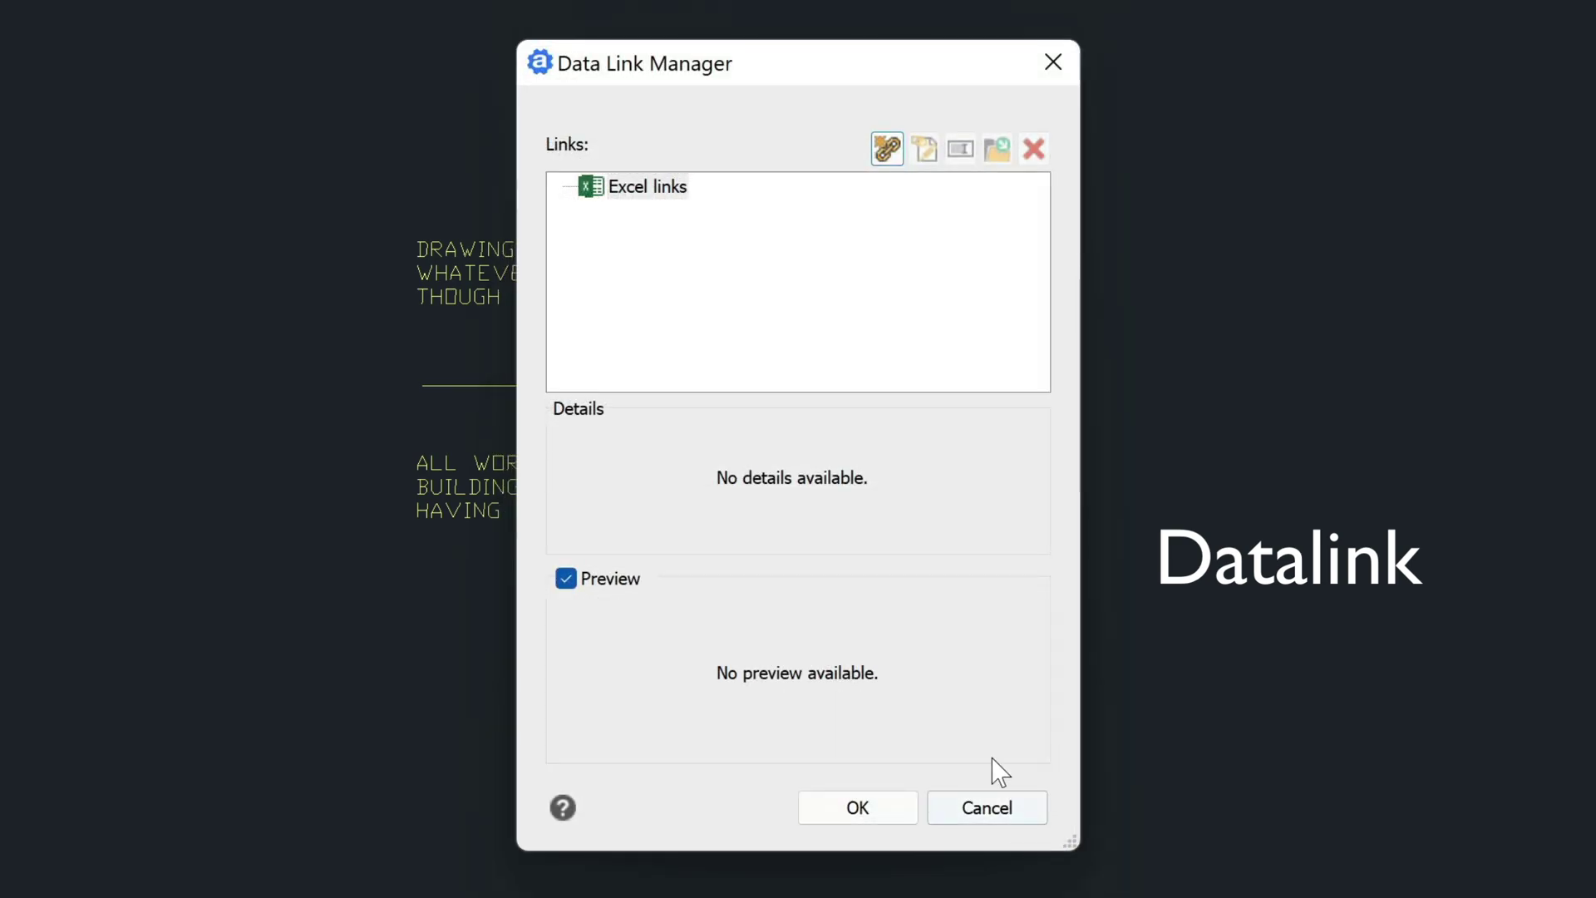
{"action": "left_click", "coordinate": [1052, 62]}
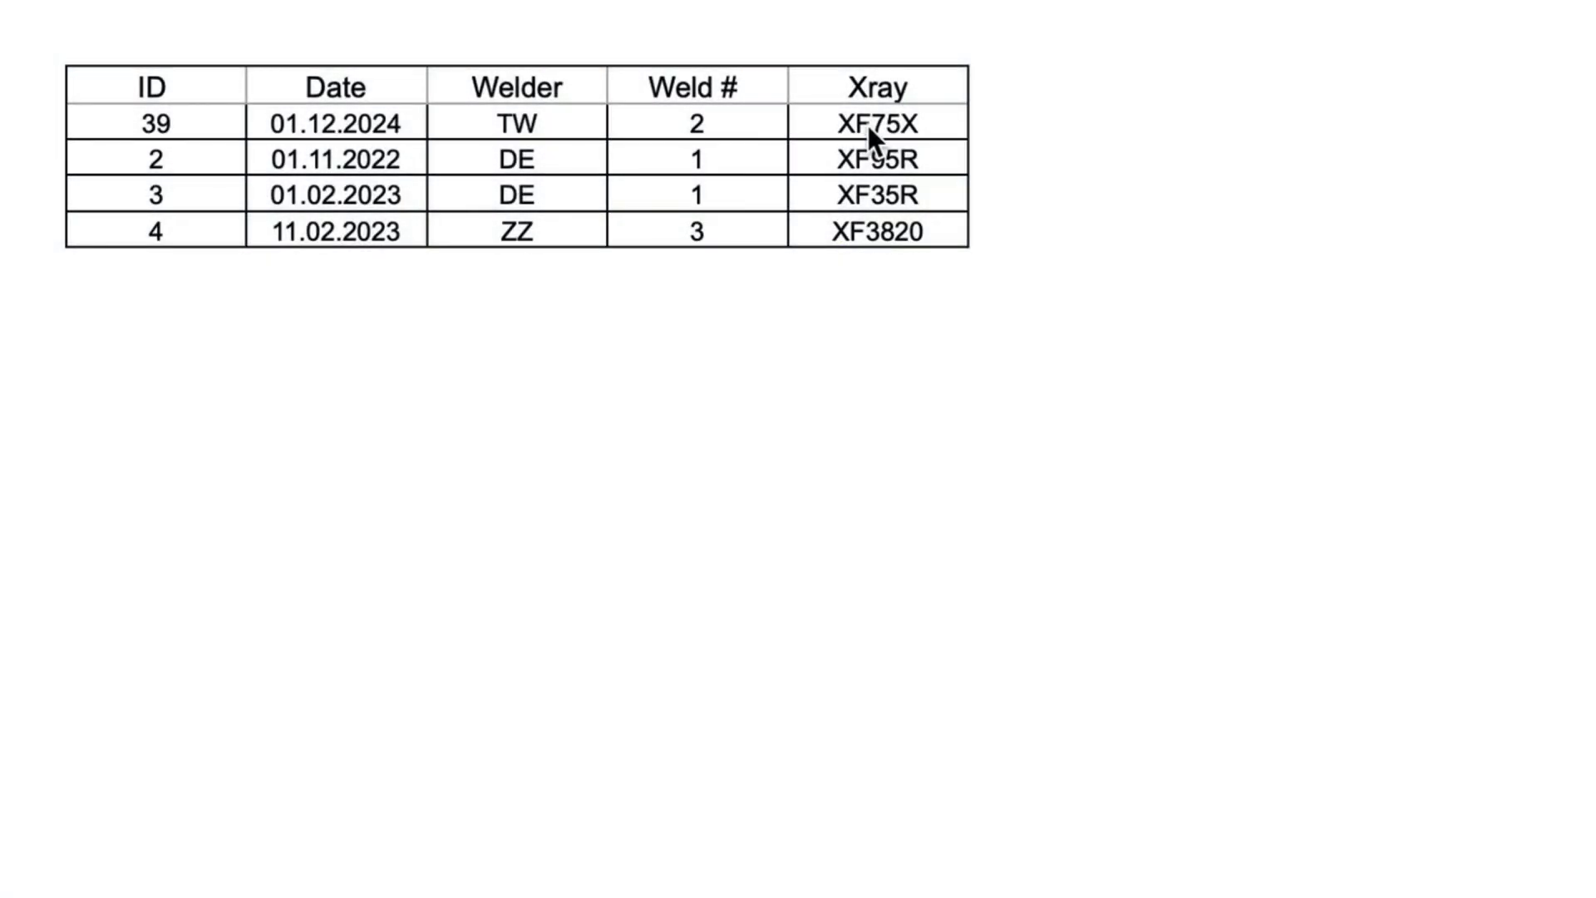
Change the spreadsheet's Xray cell E2 from XF75X to XSF34
{"action": "left_click", "coordinate": [868, 123]}
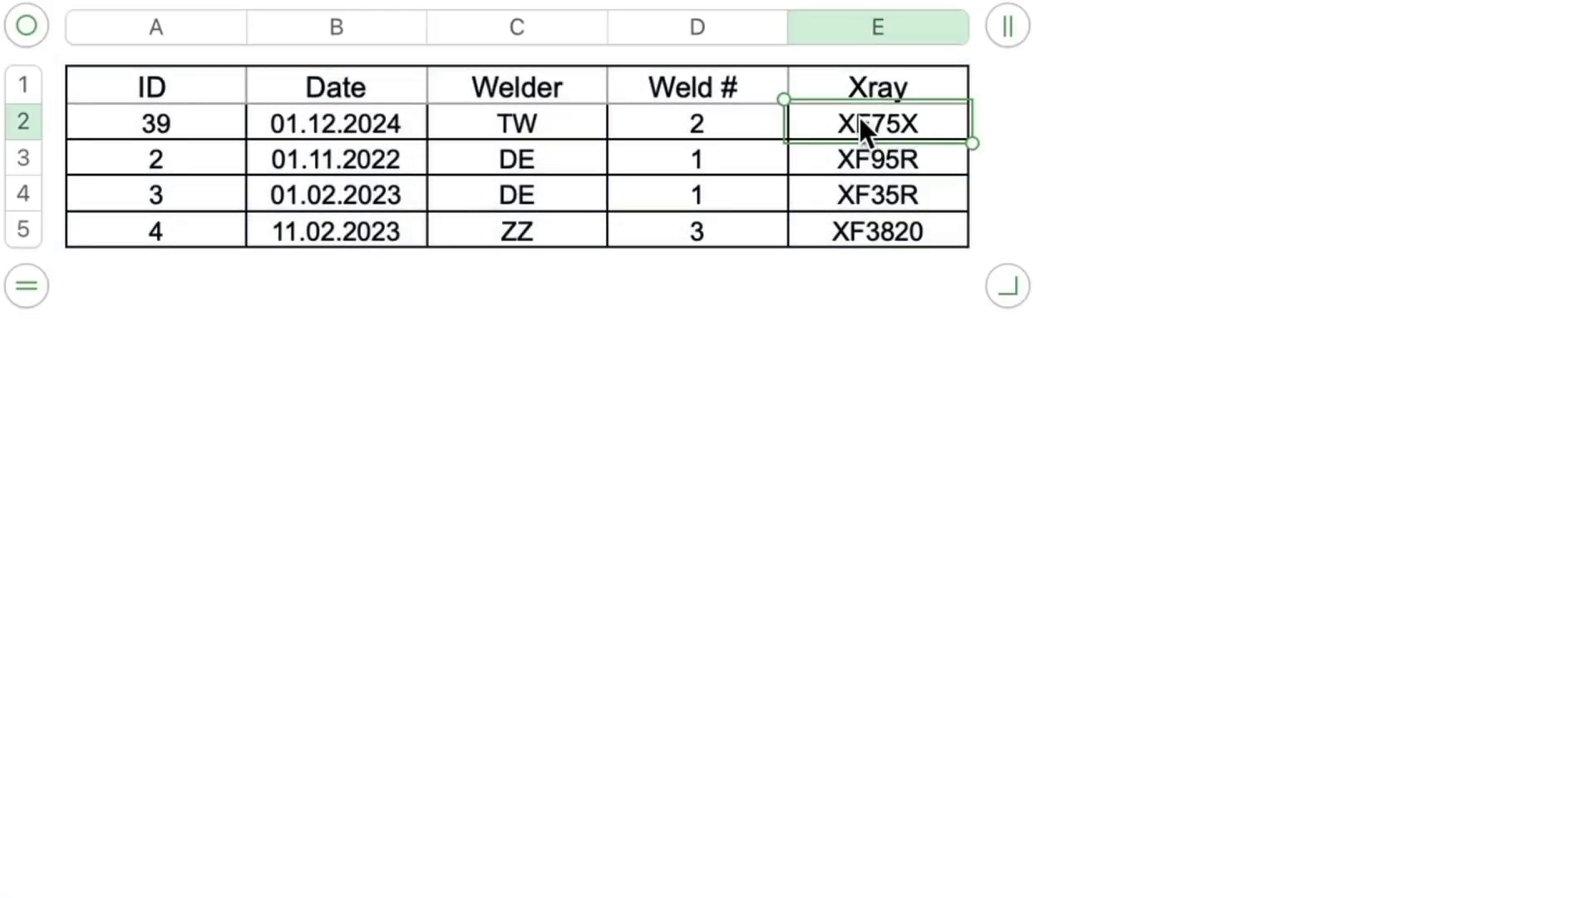
{"action": "double_click", "coordinate": [861, 119]}
{"action": "type", "text": "XS"}
{"action": "type", "text": "F34"}
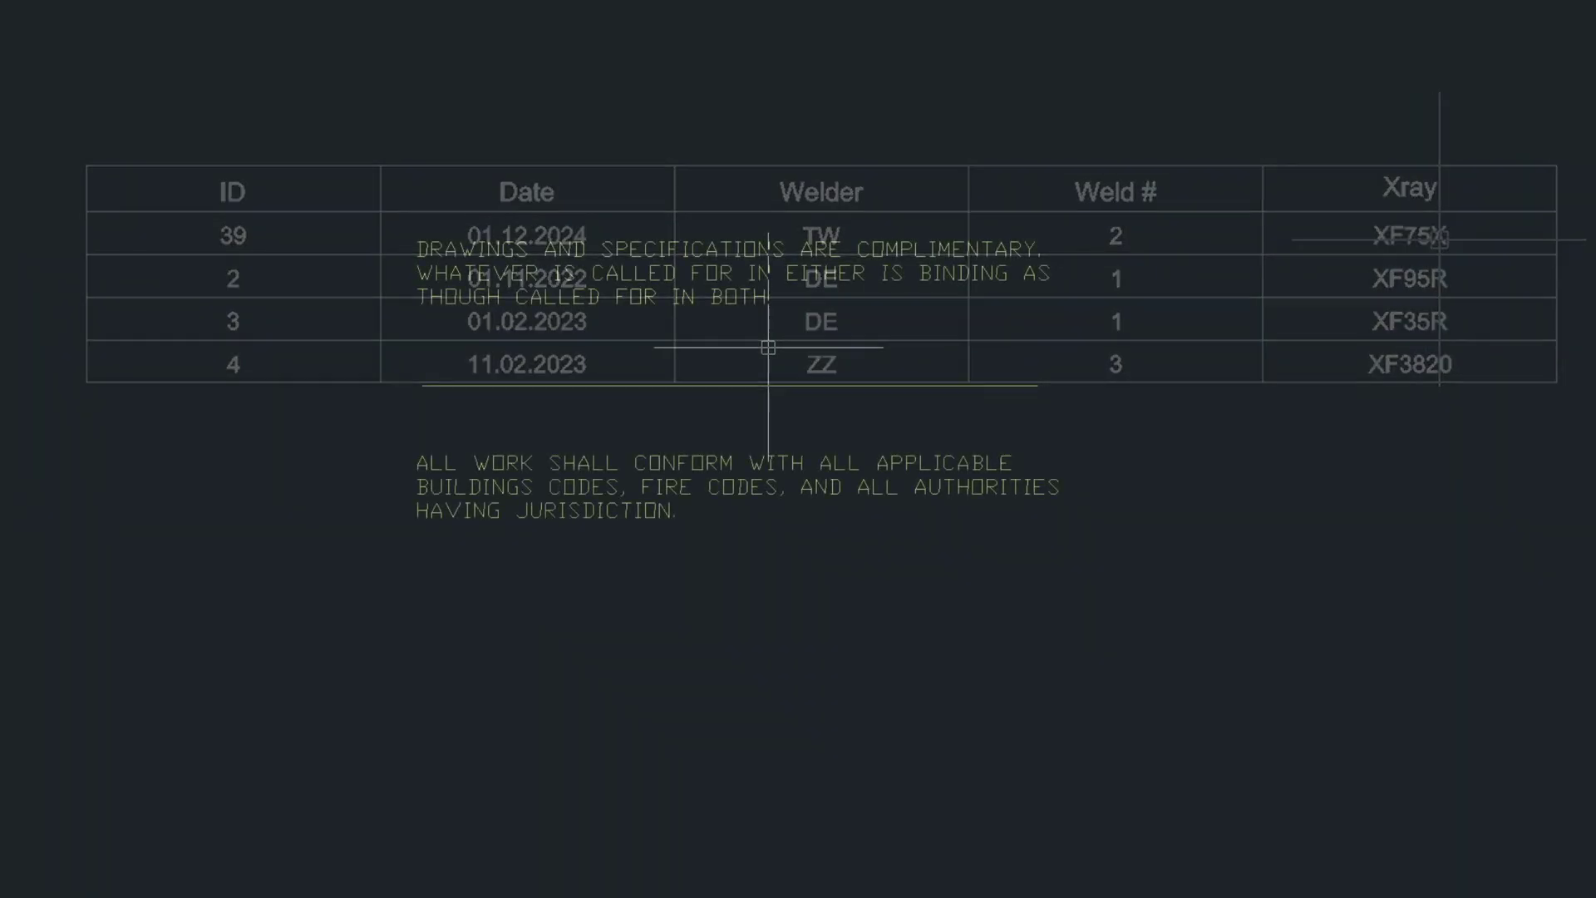
Break the horizontal line between the notes at a point near its middle with BREAKATPOINT
{"action": "type", "text": "br"}
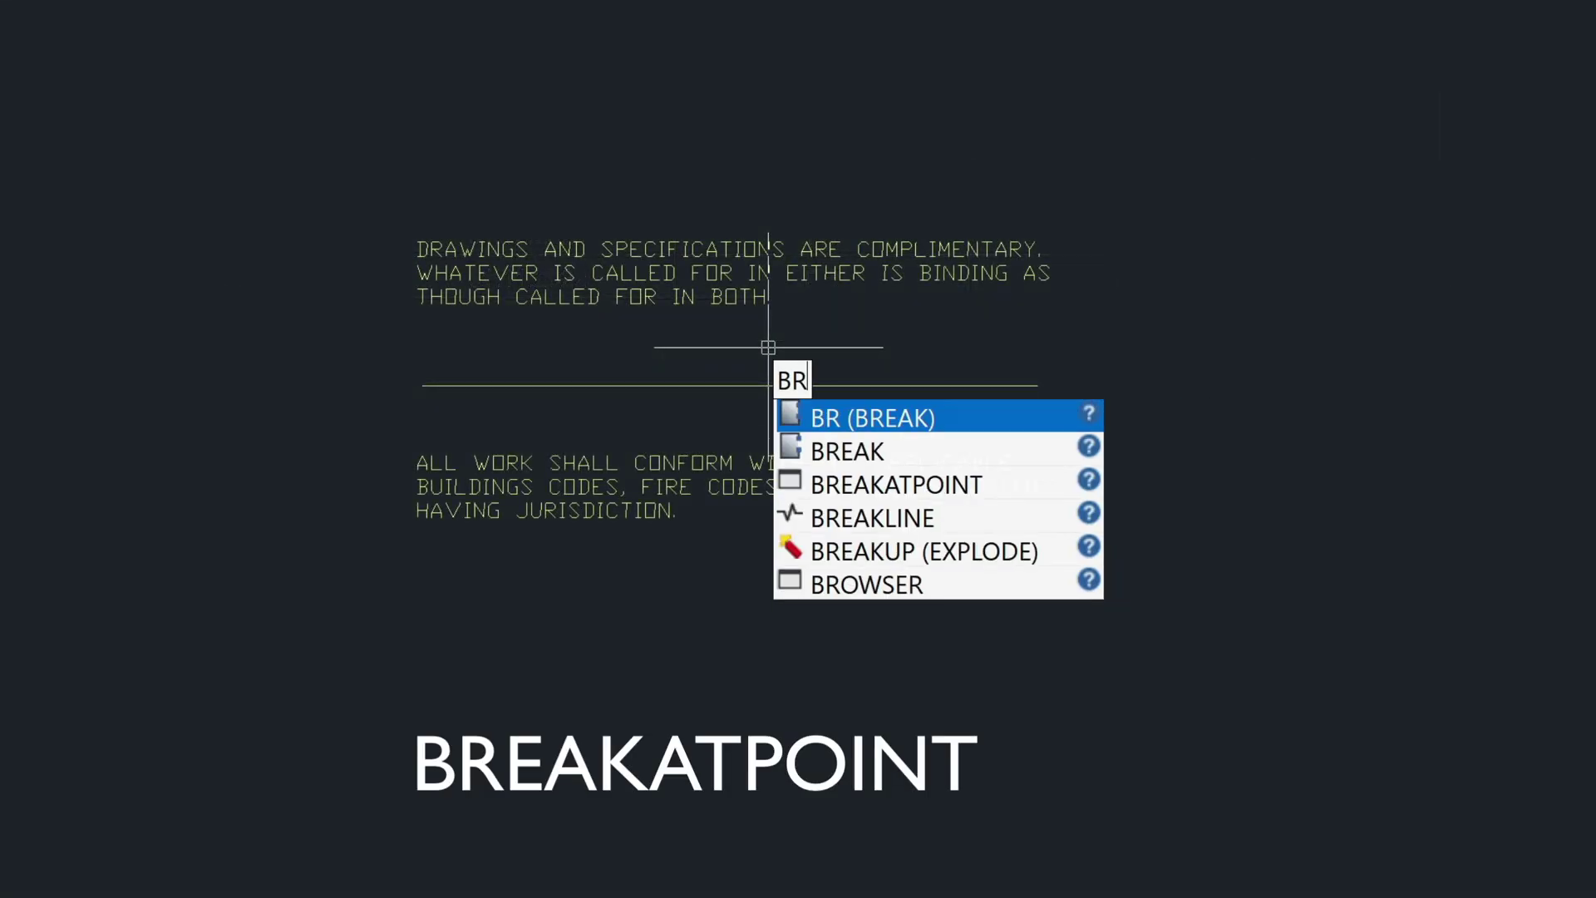
{"action": "key", "text": "Down"}
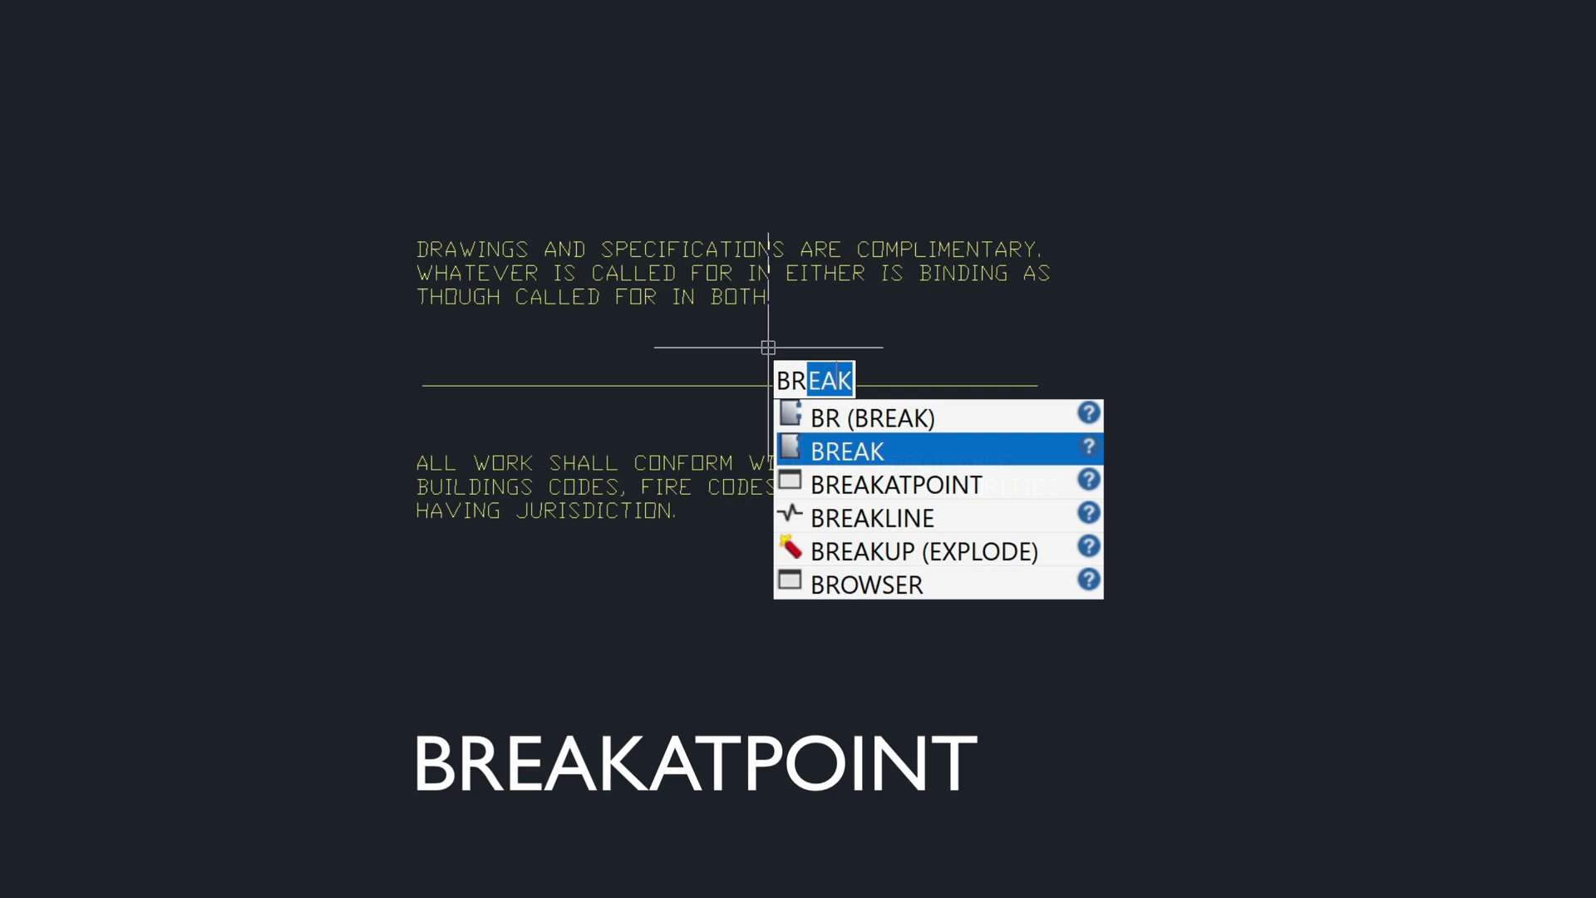
{"action": "key", "text": "Down"}
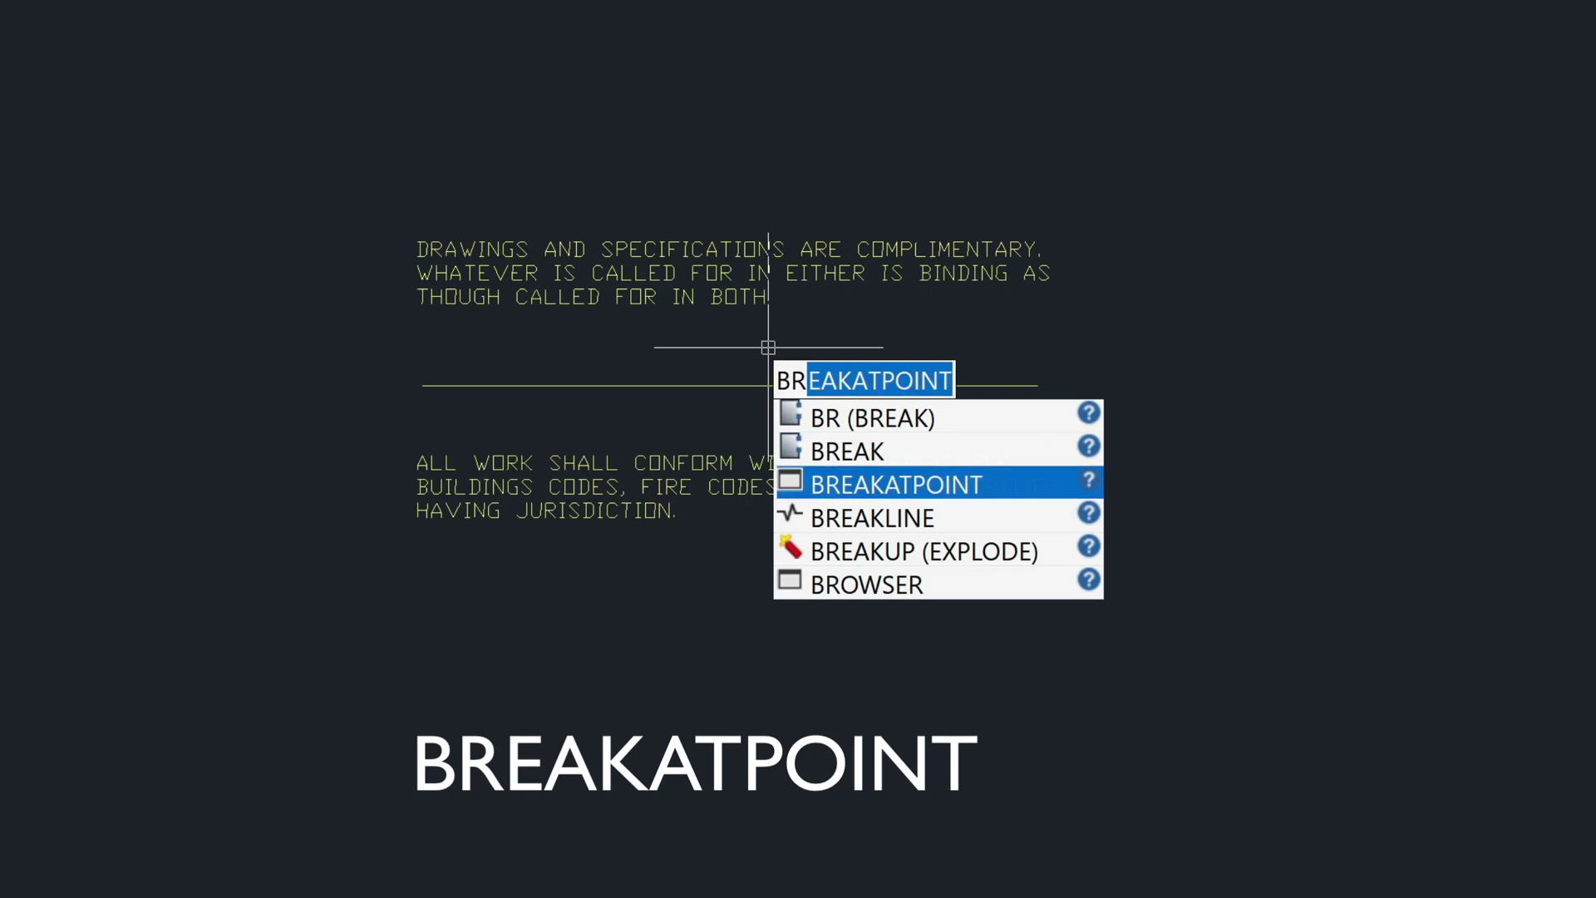
{"action": "key", "text": "Return"}
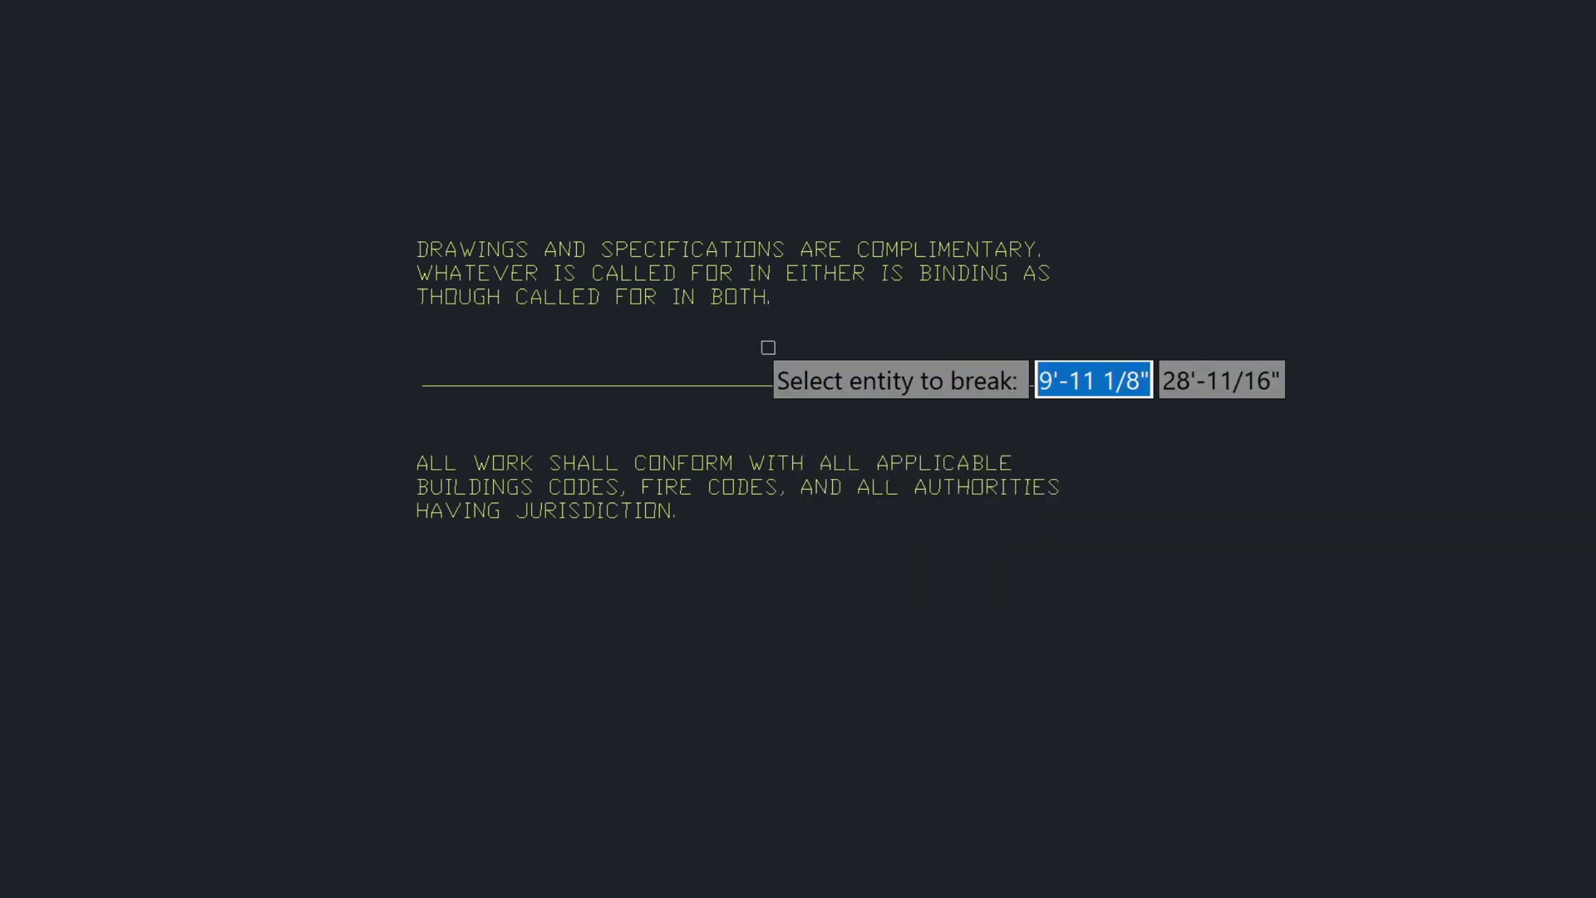
{"action": "left_click", "coordinate": [778, 385]}
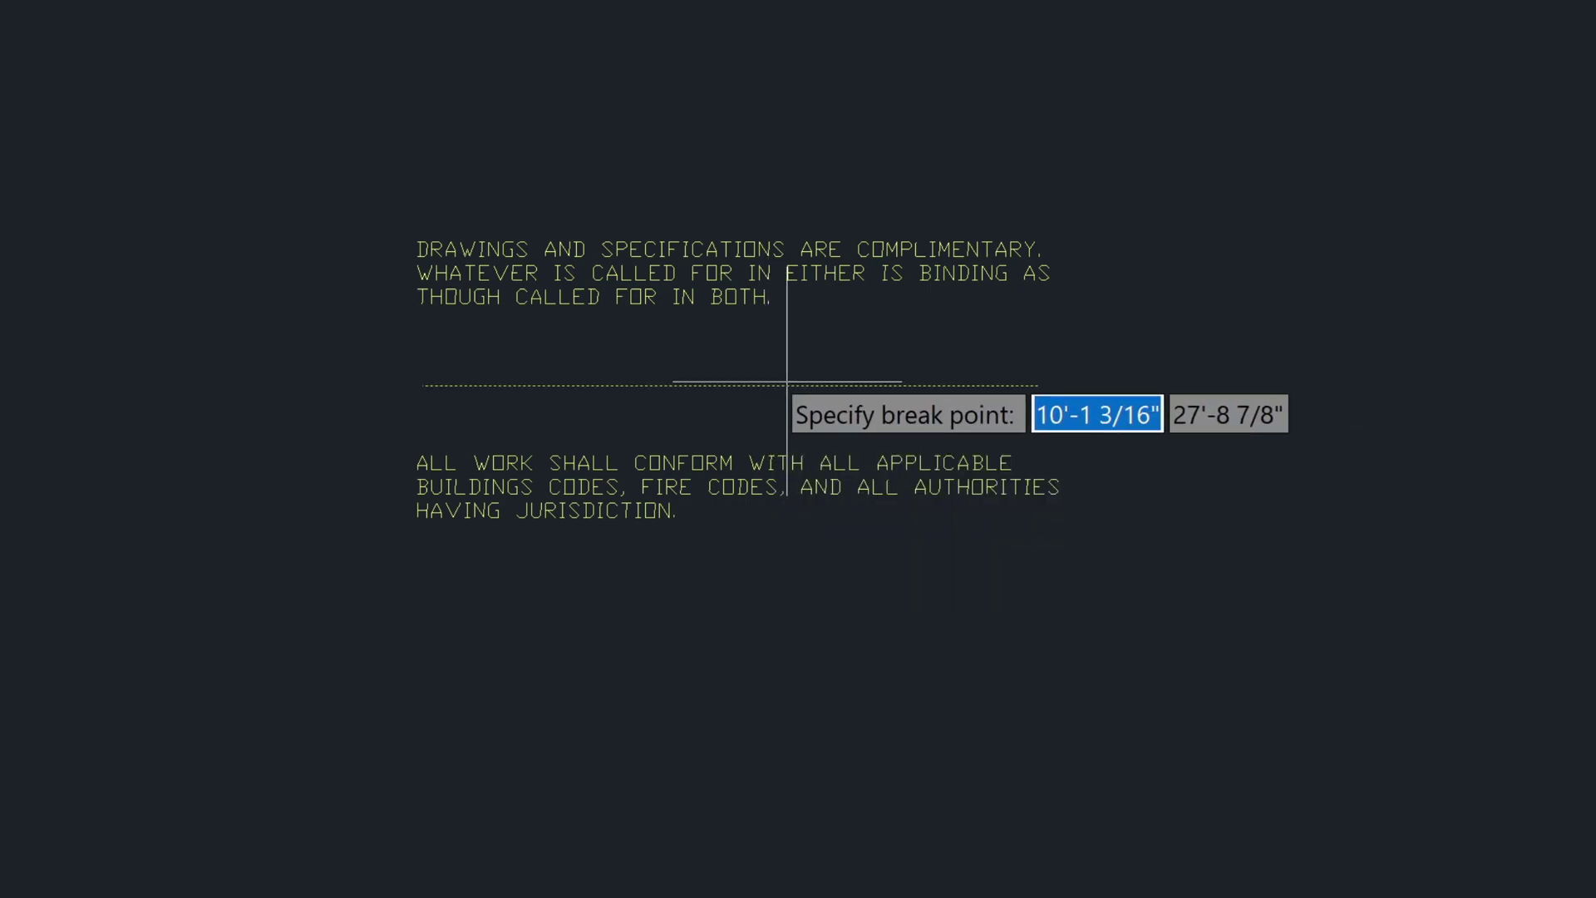
{"action": "left_click", "coordinate": [729, 384]}
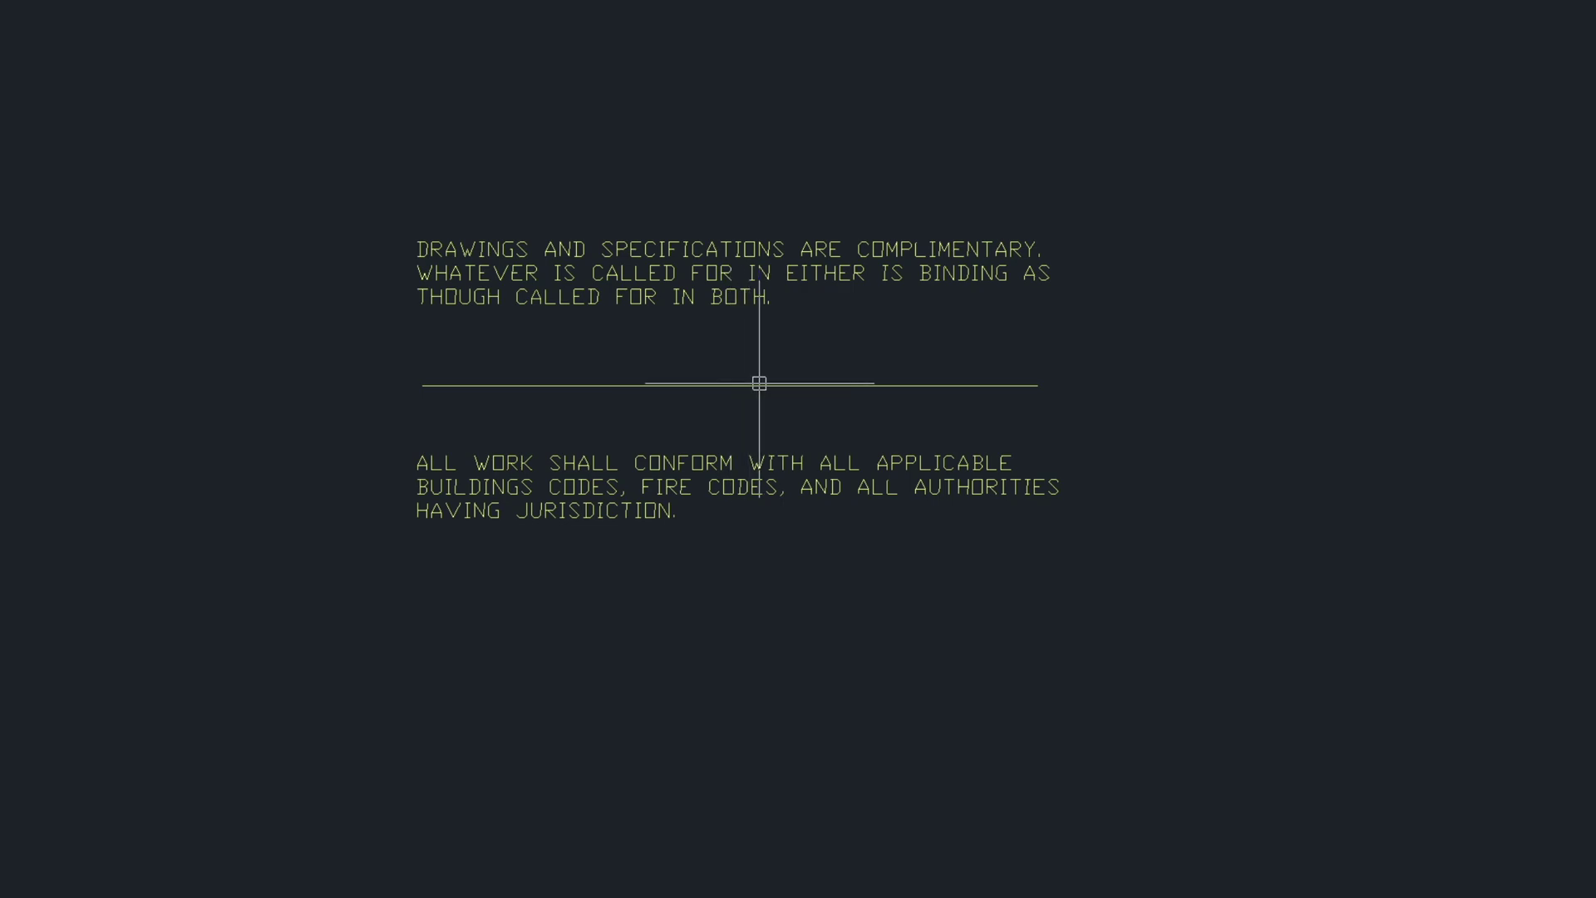
Check each broken piece's length in Quick Properties, the left piece measuring 2'-10 5/8"
{"action": "left_click", "coordinate": [856, 386]}
{"action": "key", "text": "Escape"}
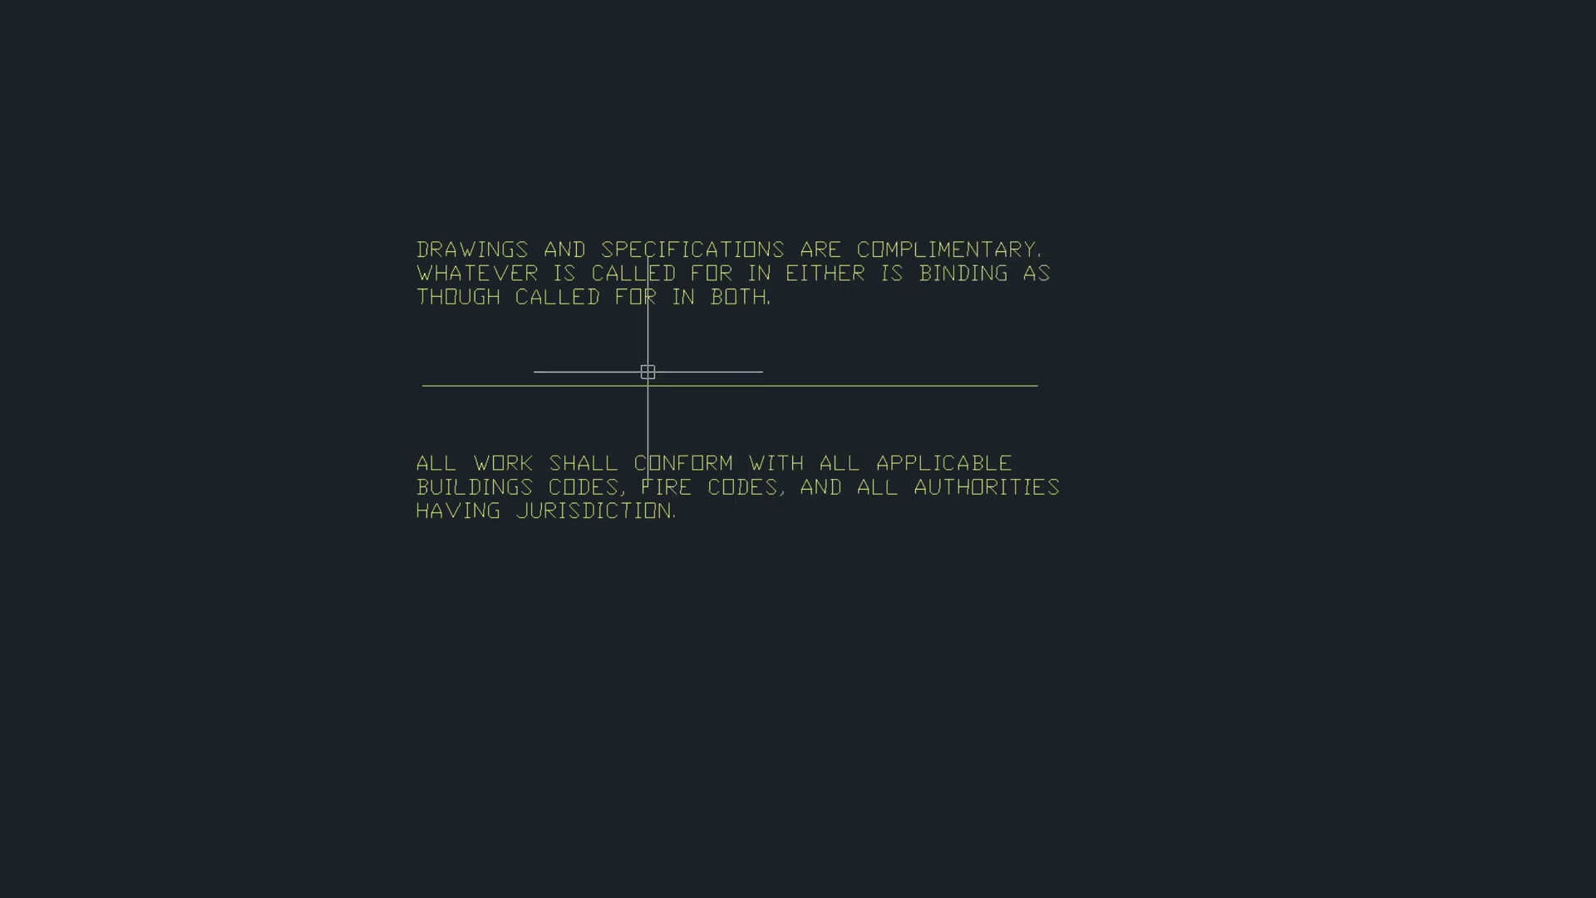
{"action": "left_click", "coordinate": [646, 384]}
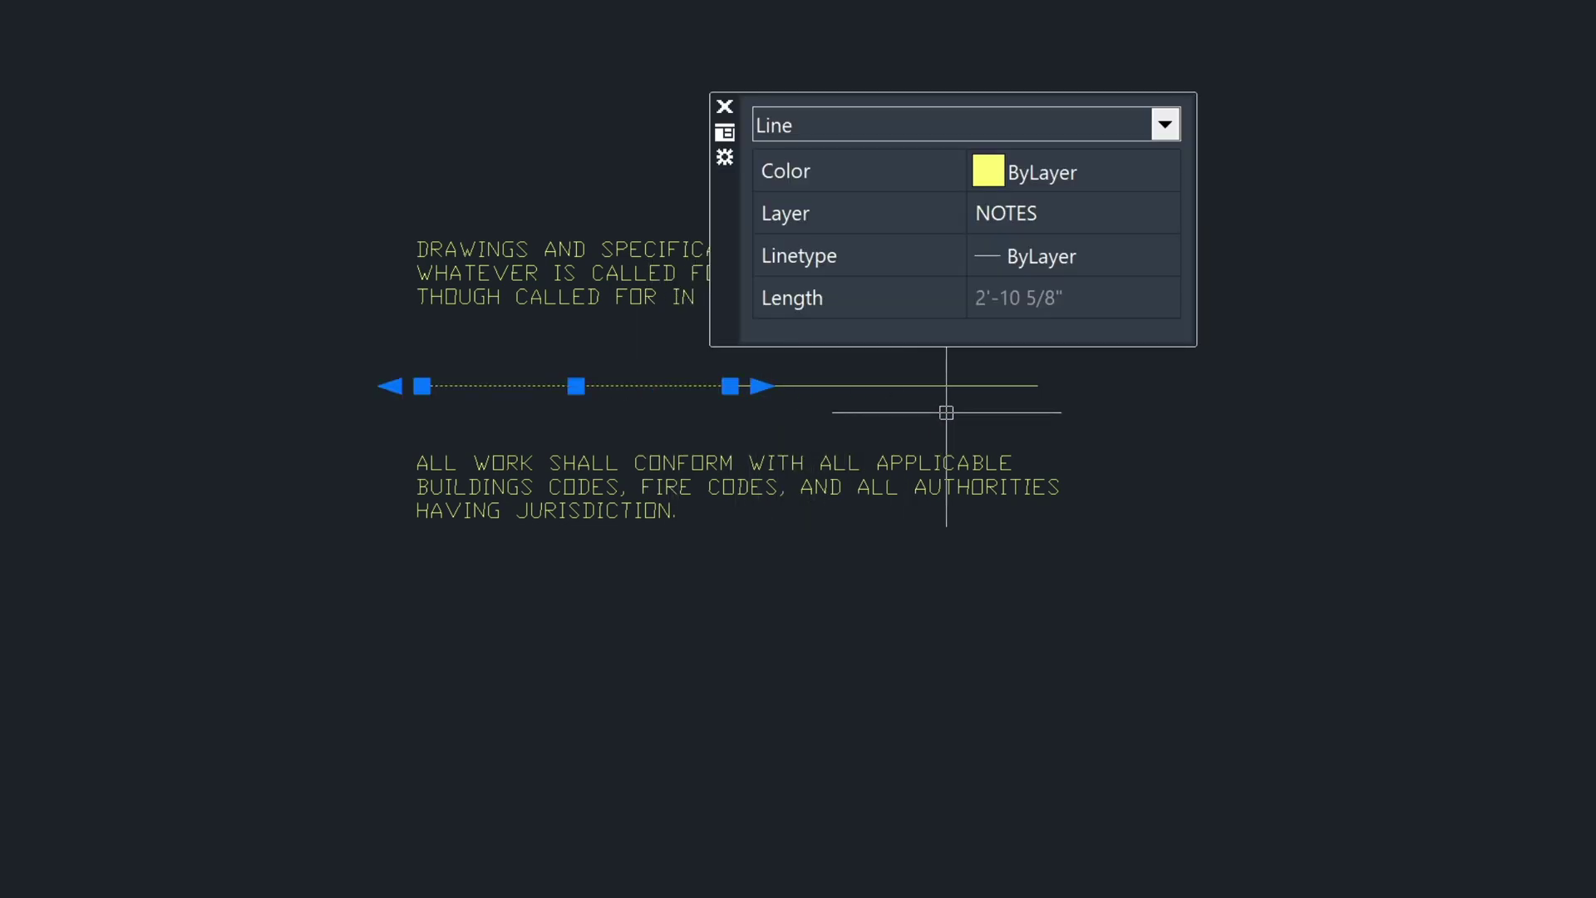
{"action": "key", "text": "Escape"}
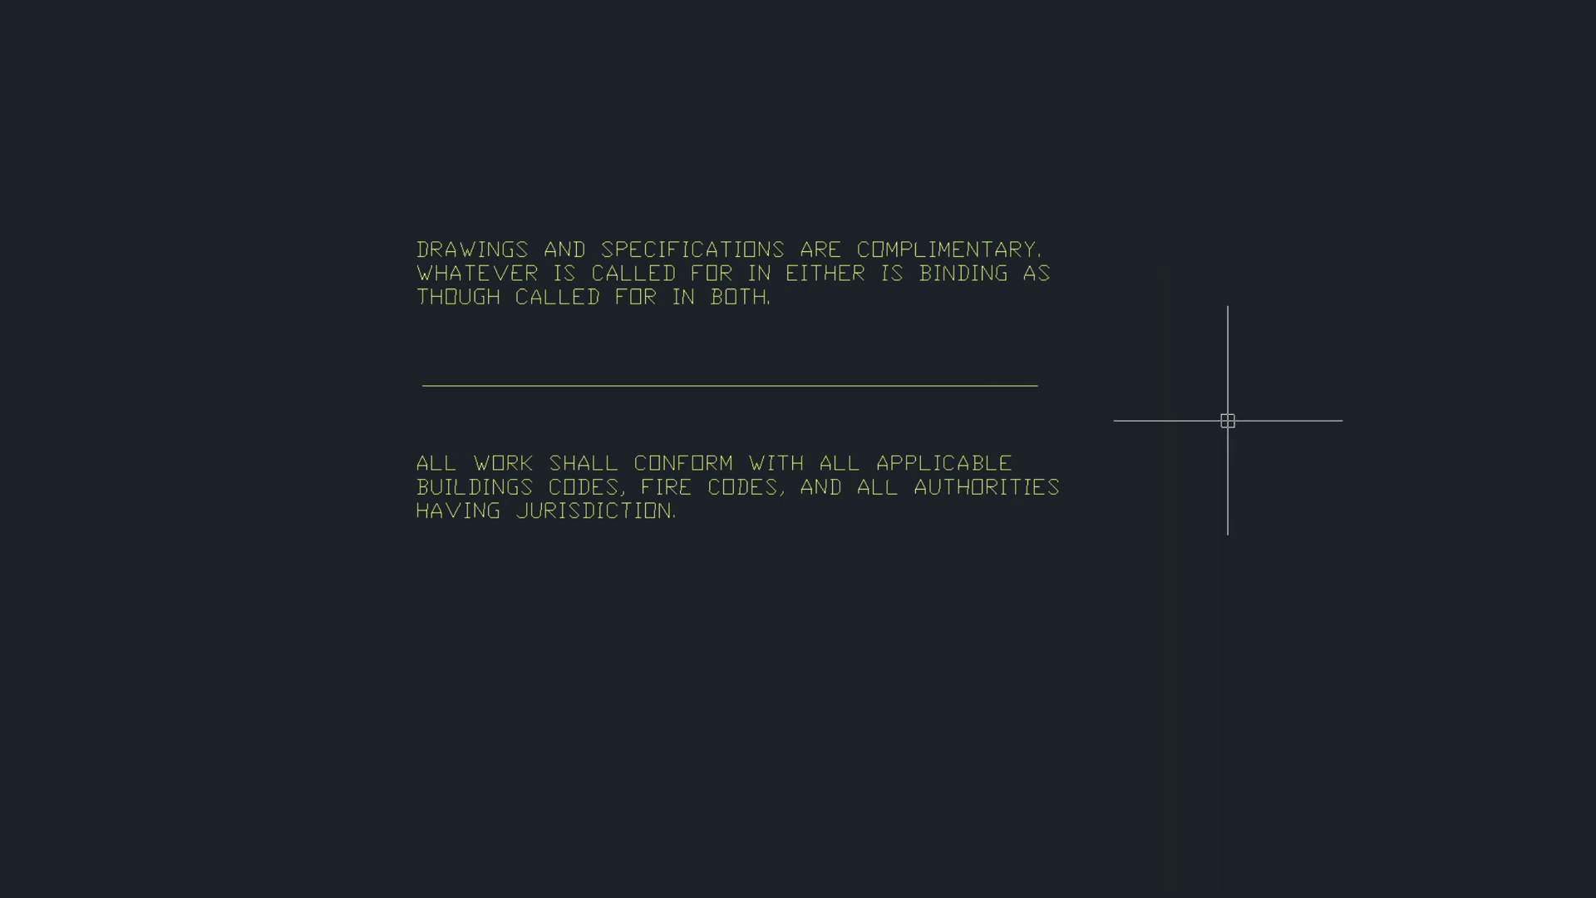